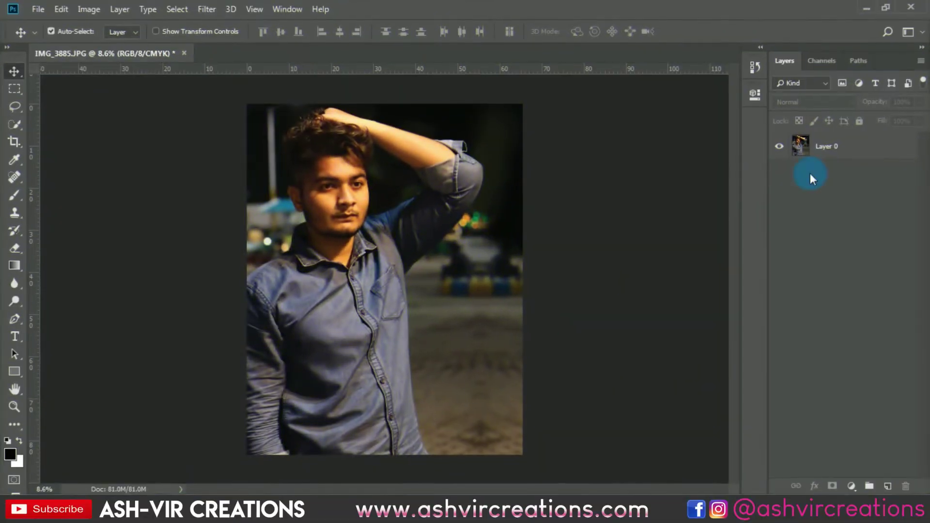
Duplicate the portrait photo layer, keeping the default copy name
left_click(849, 154)
right_click(849, 154)
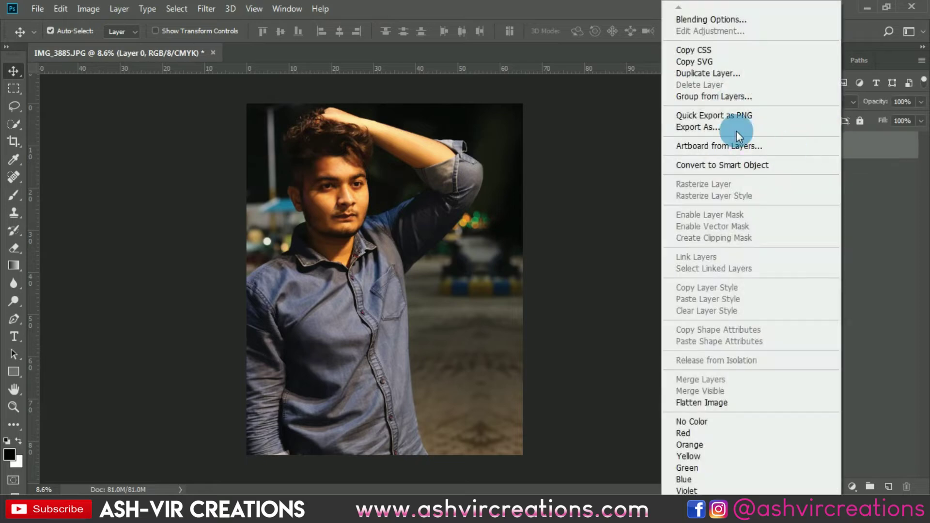
left_click(727, 76)
left_click(585, 131)
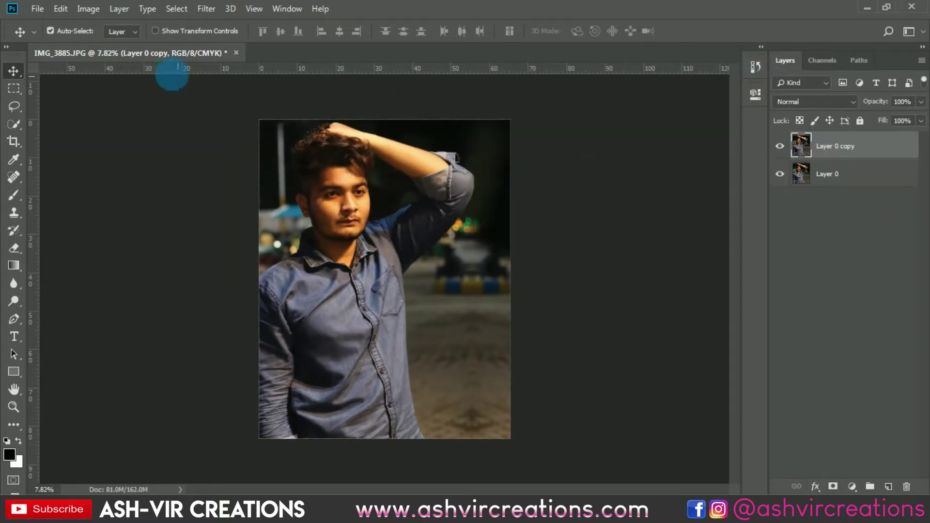
Crop the canvas to a 4:5 (8:10) ratio, shifting the photo down to leave an empty strip above the head
left_click(14, 141)
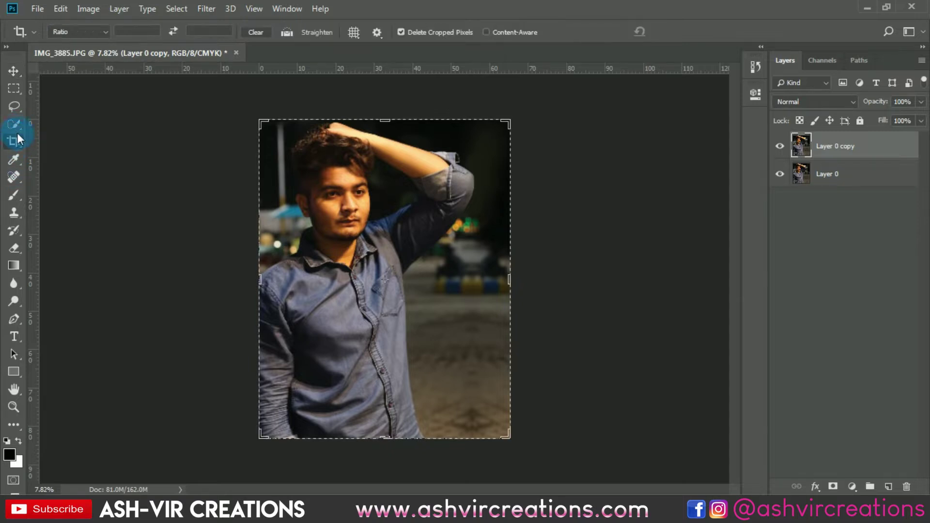
left_click(85, 32)
left_click(87, 92)
left_click(380, 214)
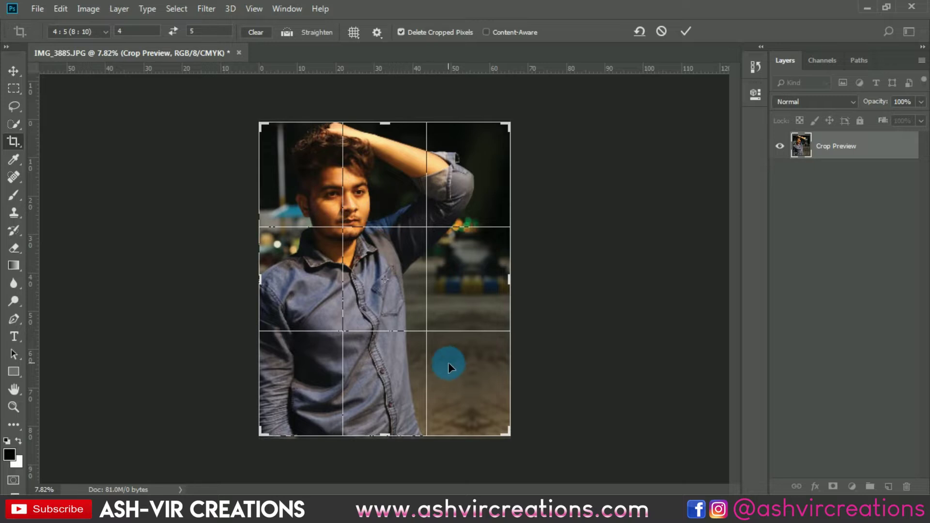
mouse_move(448, 363)
left_mouse_down()
mouse_move(451, 322)
mouse_move(452, 359)
left_mouse_up()
left_click(428, 267, "ctrl")
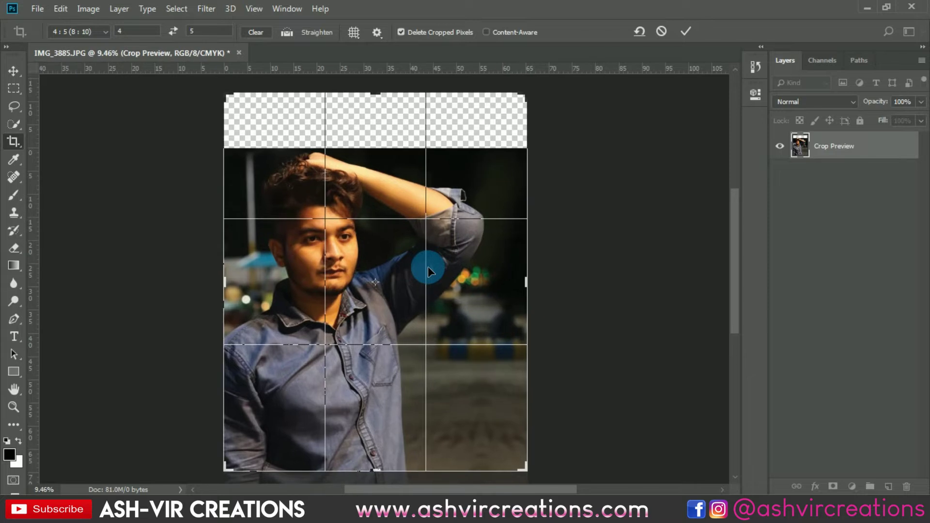
left_click(686, 31)
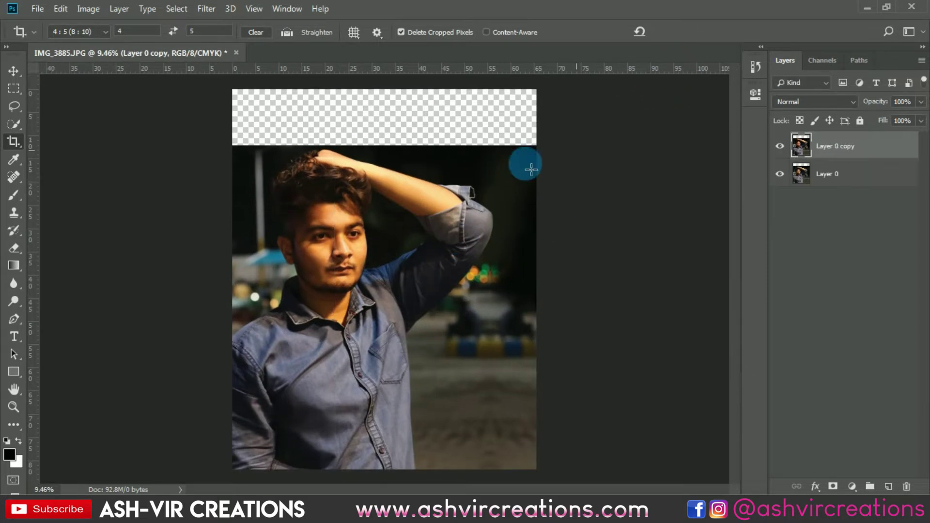
key("v")
scroll(440, 151, "up", 1)
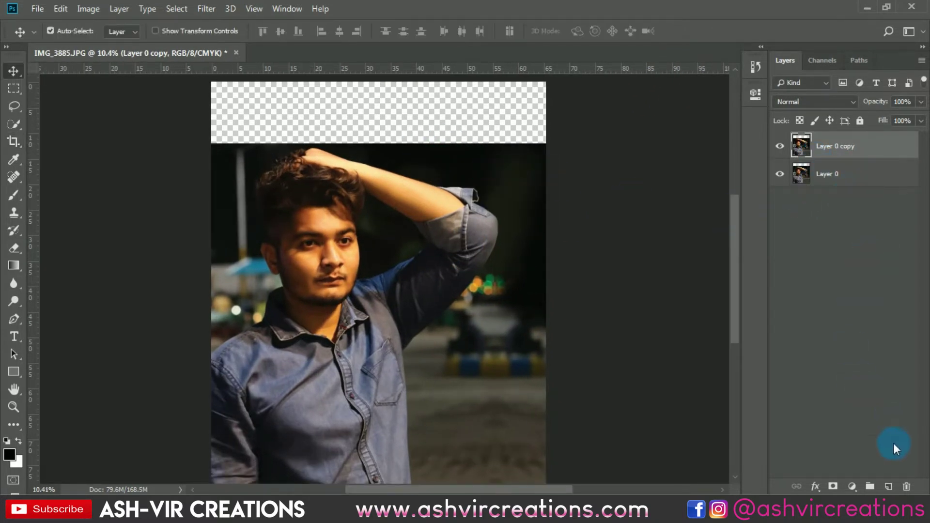
Add a layer between the two photo layers and fill it with the near-black colour sampled from the dark background
left_click(885, 176)
left_click(889, 486)
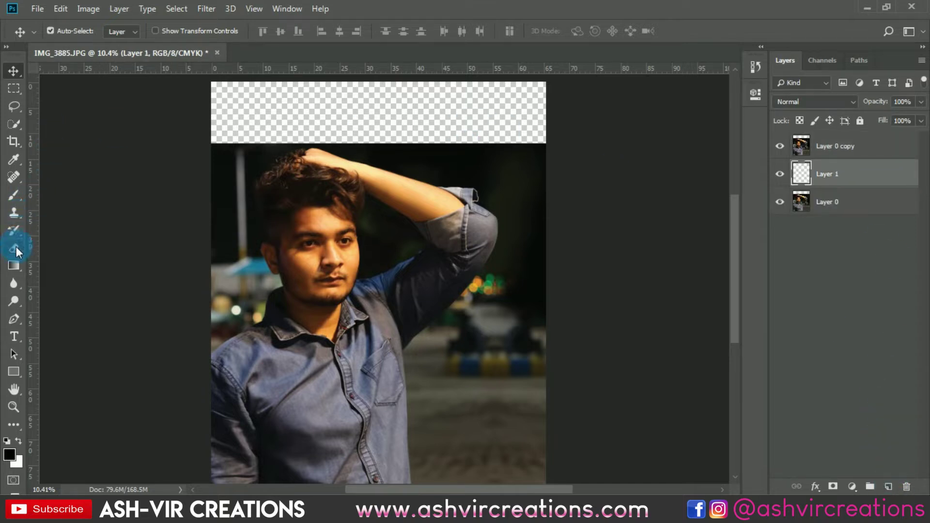
left_click(15, 264)
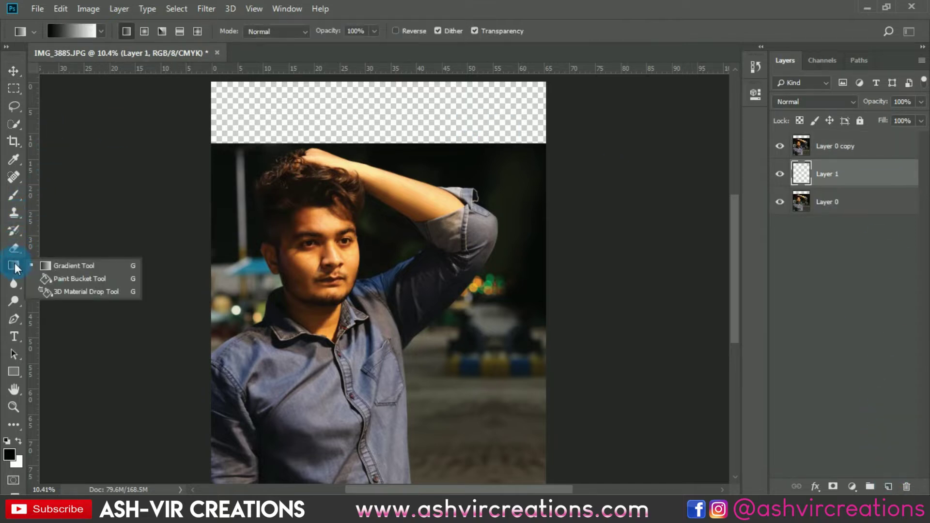
left_click(63, 281)
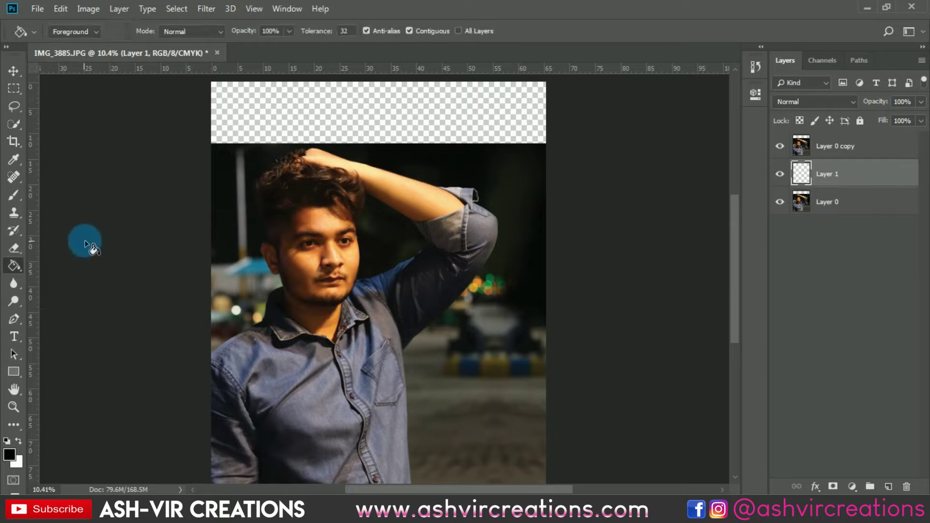
left_click(518, 169, "alt")
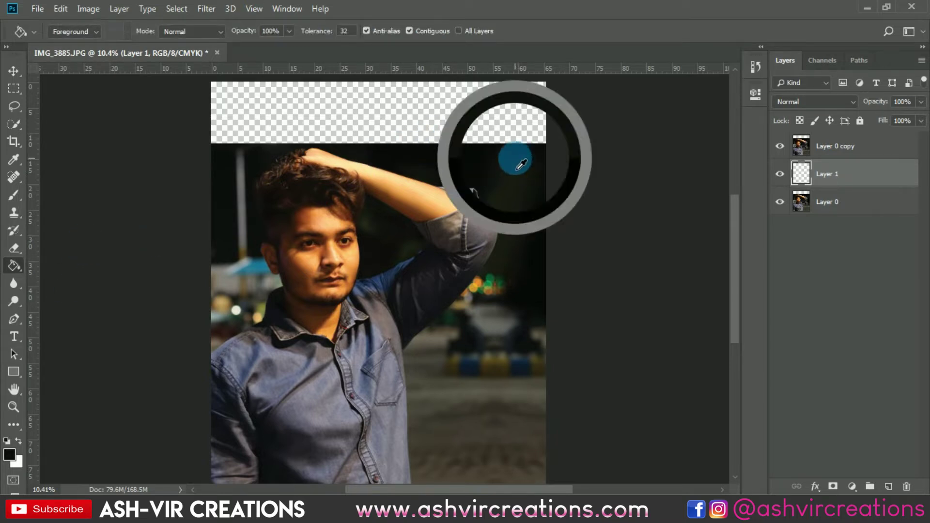
left_click(494, 105)
scroll(493, 106, "down", 2)
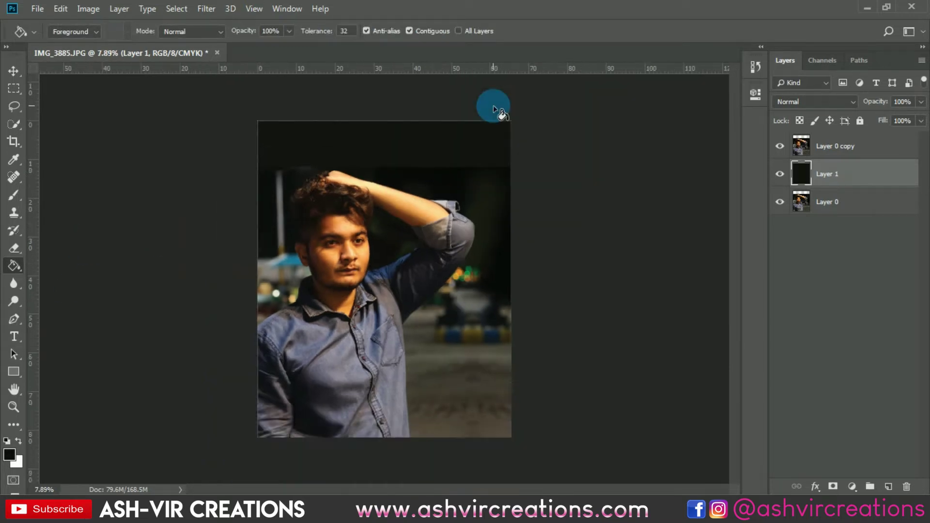
Add a layer mask to Layer 0 copy
scroll(494, 106, "up", 4)
left_click_drag(496, 145, 512, 177)
left_click(856, 156)
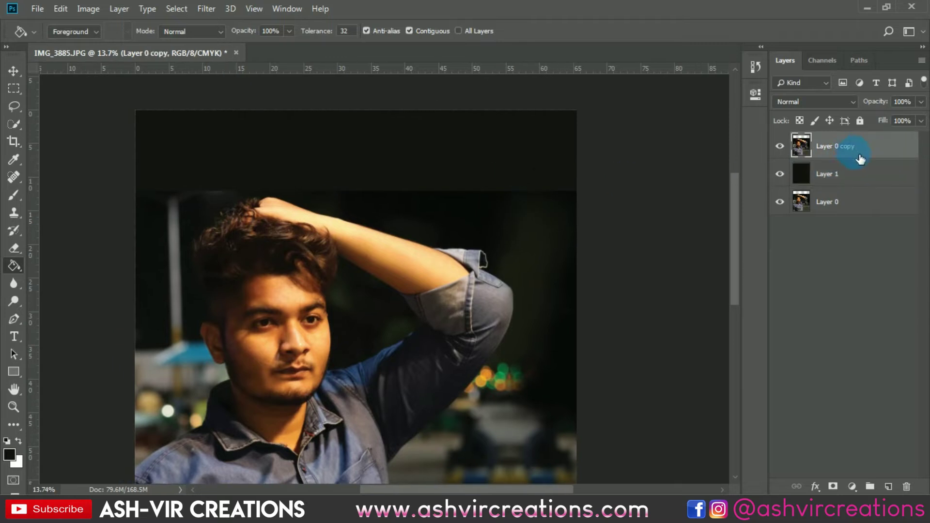
left_click(834, 477)
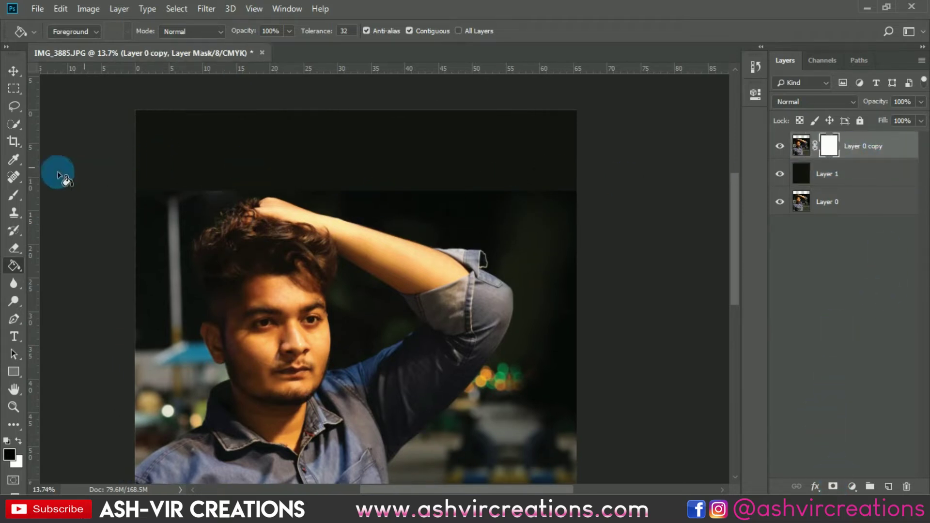
Paint black on the mask with a soft brush, reduced to 500, along the photo's upper edge to blend it into the fill
left_click_drag(13, 195, 39, 193)
scroll(445, 143, "up", 2)
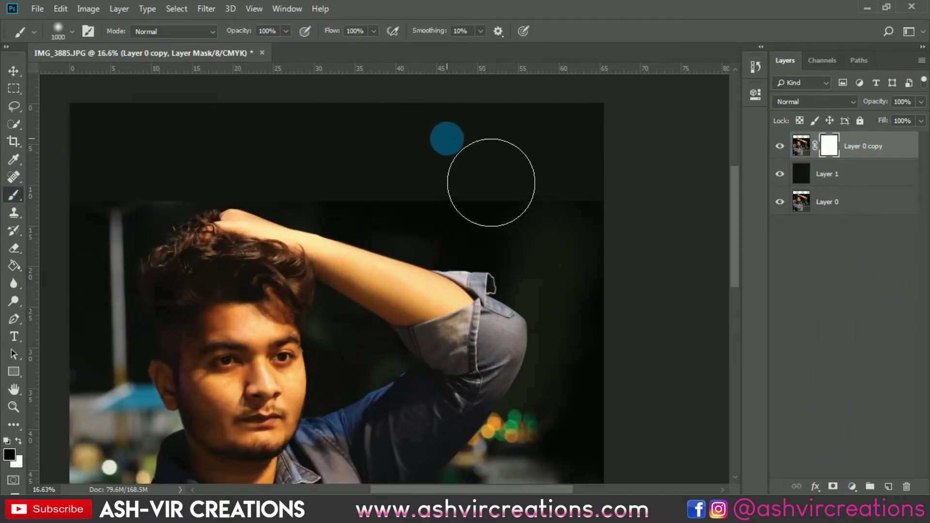
key("bracketleft")
key("bracketleft")
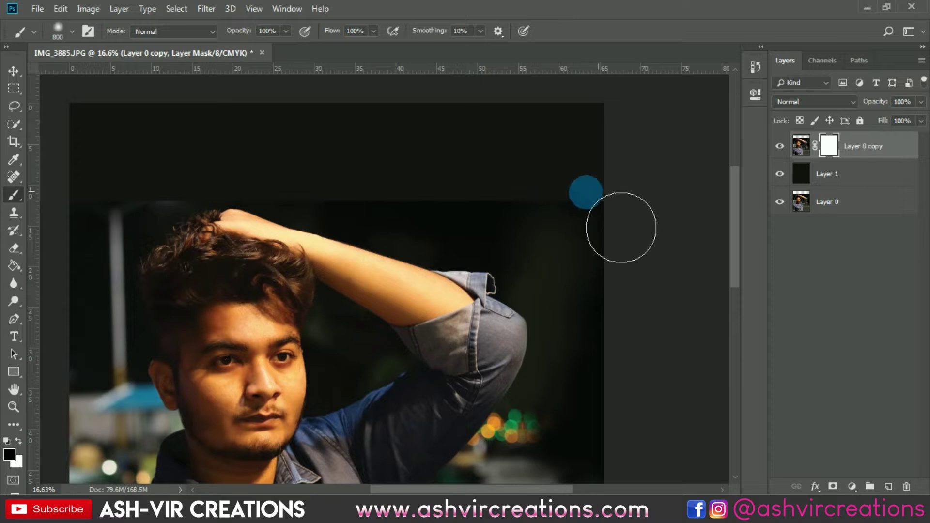
scroll(369, 208, "up", 2)
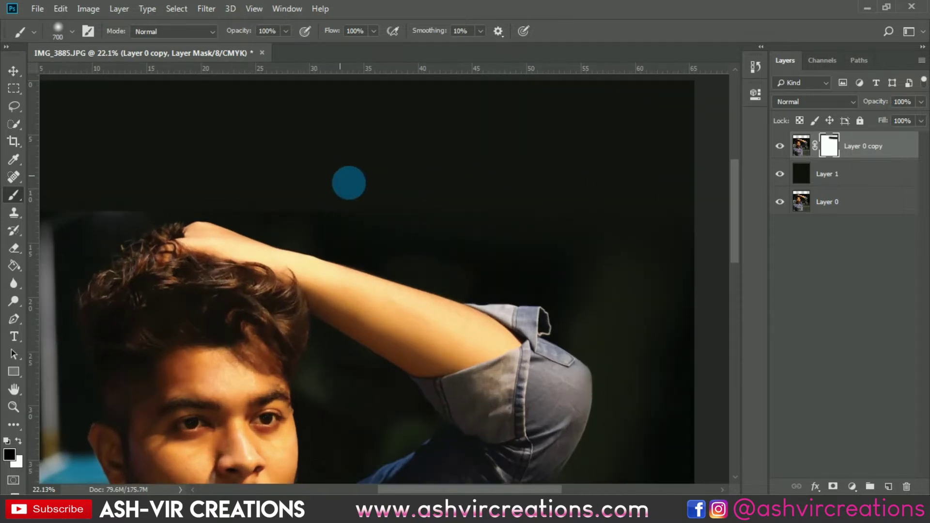
key("bracketleft")
key("bracketleft")
key("bracketleft")
left_click_drag(380, 223, 269, 217)
left_click_drag(305, 182, 522, 192)
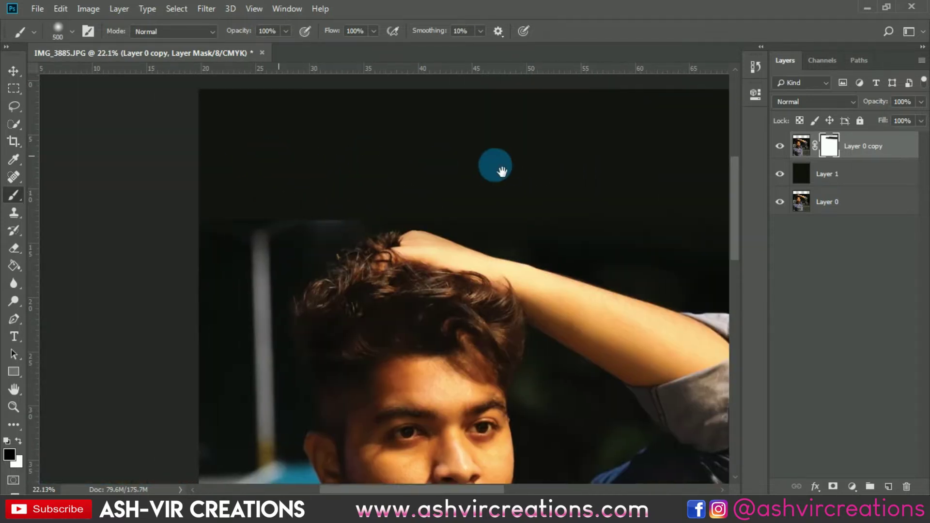
mouse_move(348, 232)
left_mouse_down()
mouse_move(238, 238)
mouse_move(211, 251)
mouse_move(296, 223)
mouse_move(345, 216)
mouse_move(356, 227)
mouse_move(456, 184)
left_mouse_up()
scroll(431, 155, "down", 4)
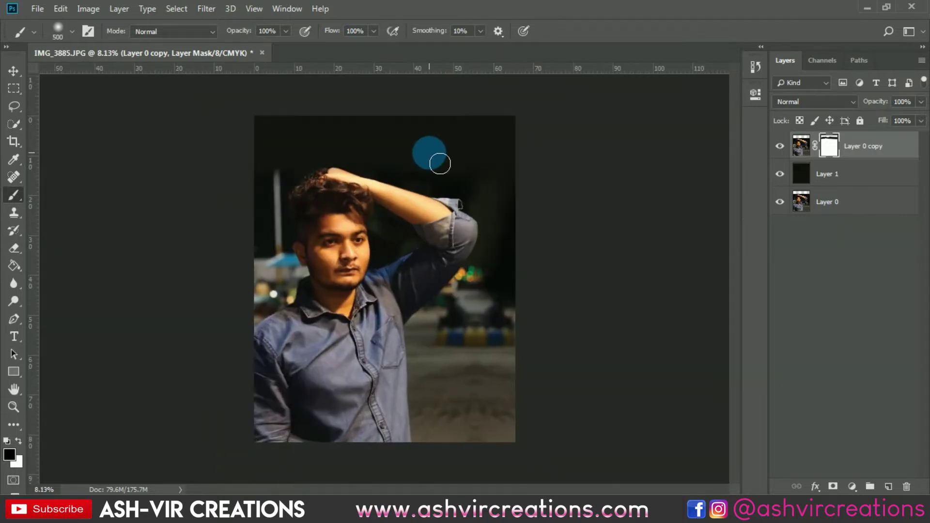
Darken the filled Layer 1 with Levels by raising the black input level to 7
scroll(431, 155, "up", 1)
key("v")
left_click(853, 173)
scroll(586, 245, "up", 1)
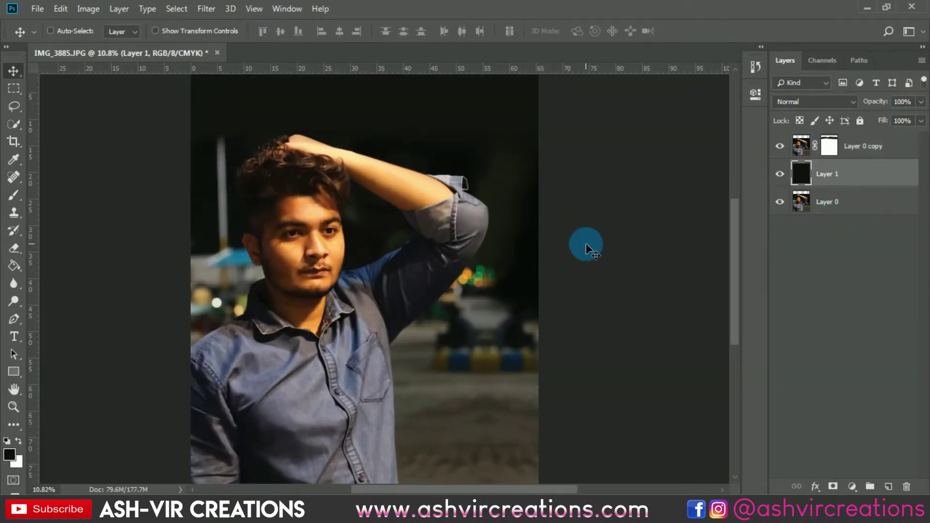
key("ctrl+l")
left_click_drag(428, 75, 646, 104)
left_click_drag(556, 248, 560, 249)
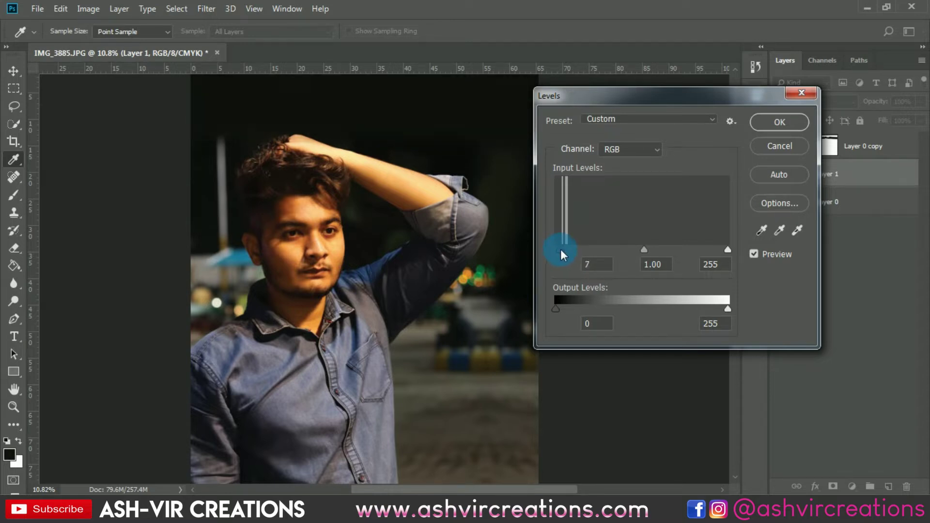
key("v")
left_click(755, 122)
scroll(467, 141, "down", 1)
scroll(467, 141, "up", 3)
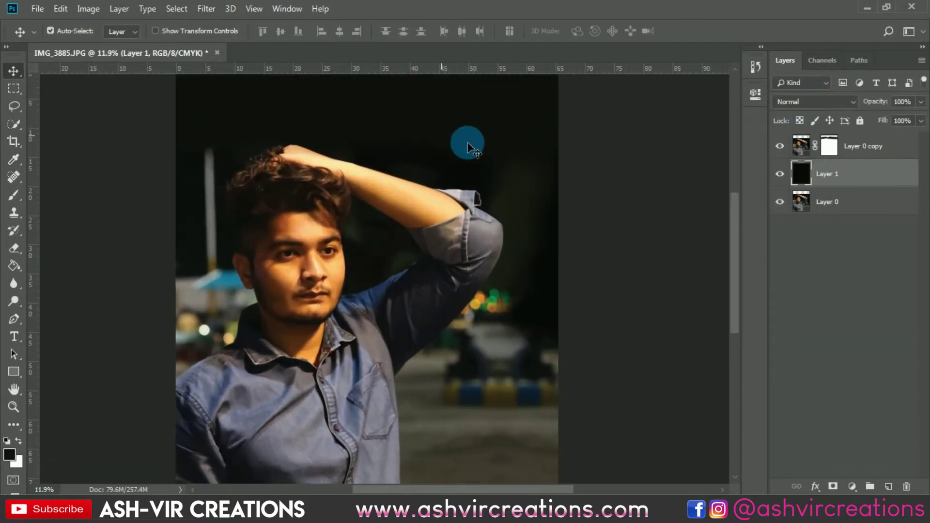
scroll(405, 121, "down", 4)
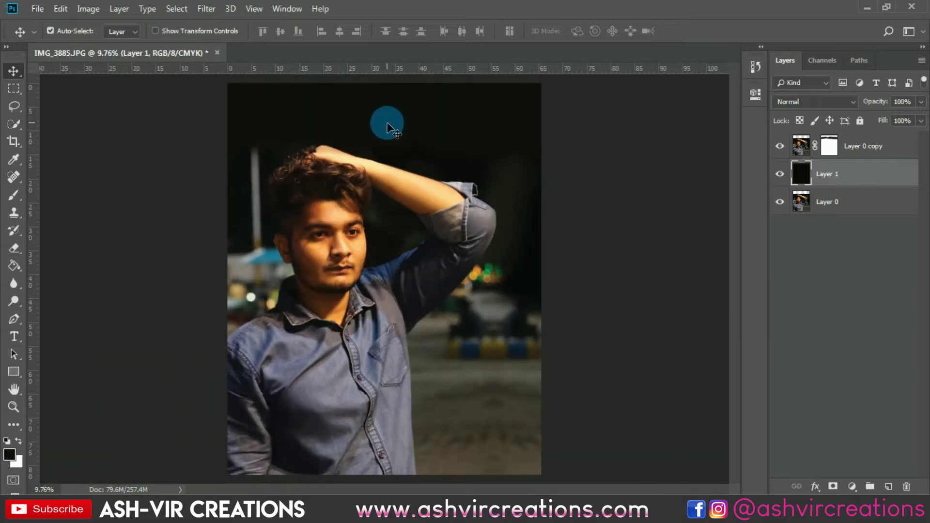
scroll(388, 122, "up", 1)
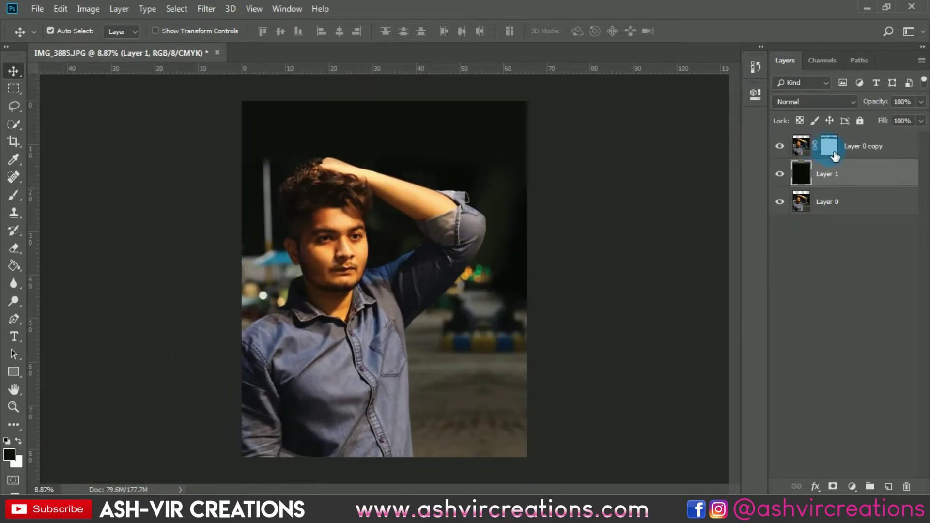
left_click(871, 150, "ctrl")
right_click(865, 145)
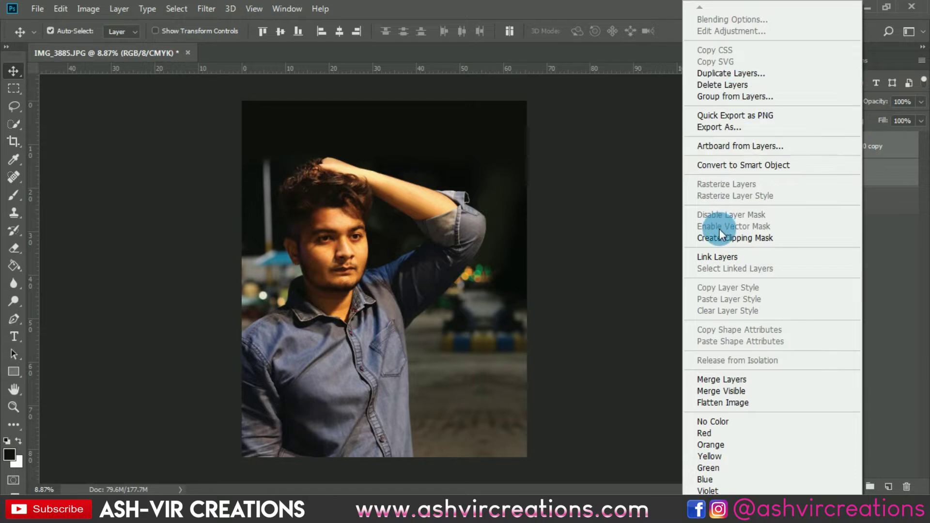
left_click(914, 146)
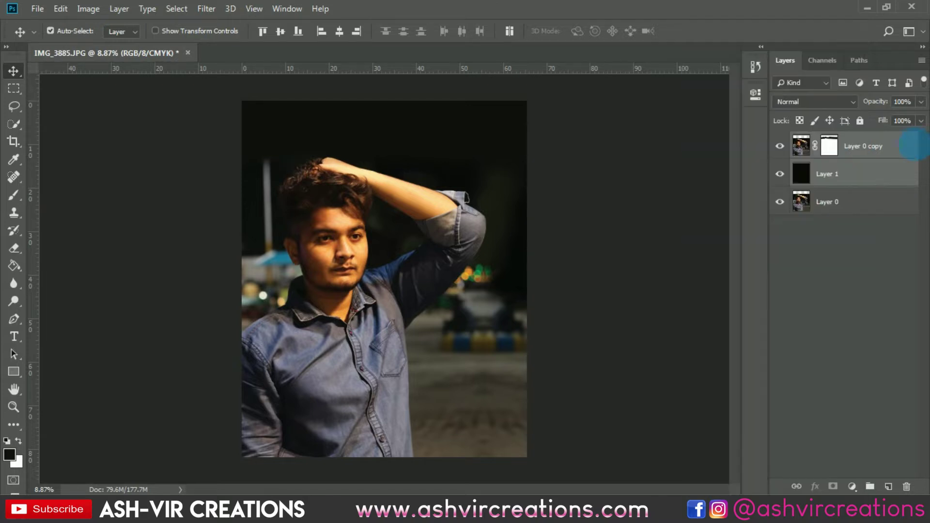
Add a Hue/Saturation adjustment above Layer 0 copy and clip it to that layer
left_click(905, 146)
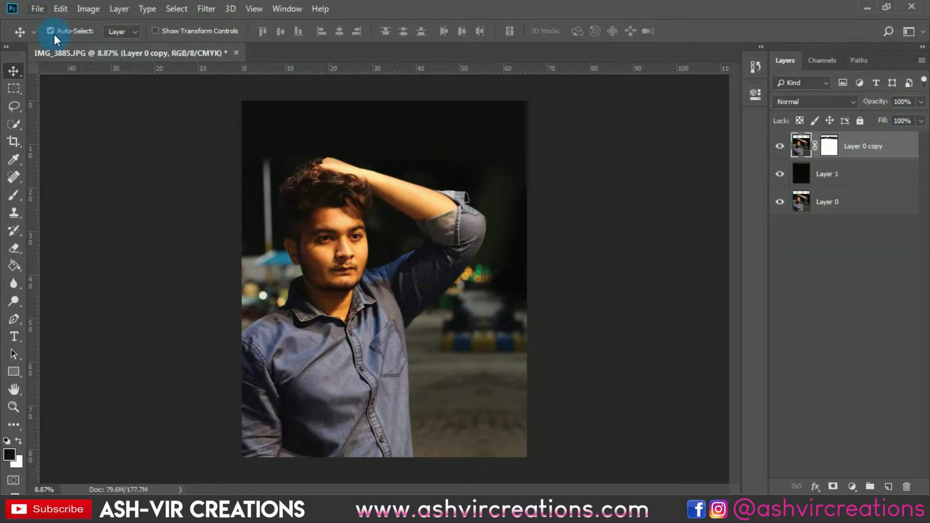
left_click(662, 146)
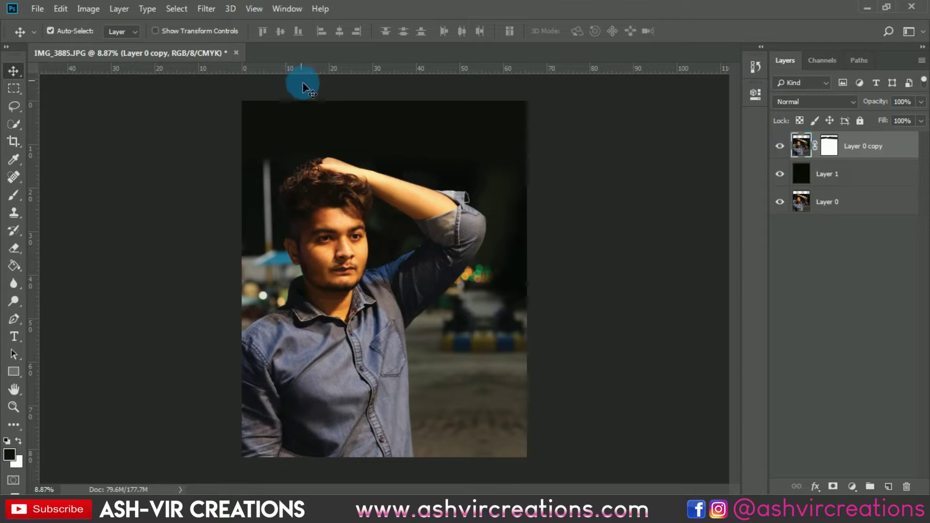
left_click(849, 483)
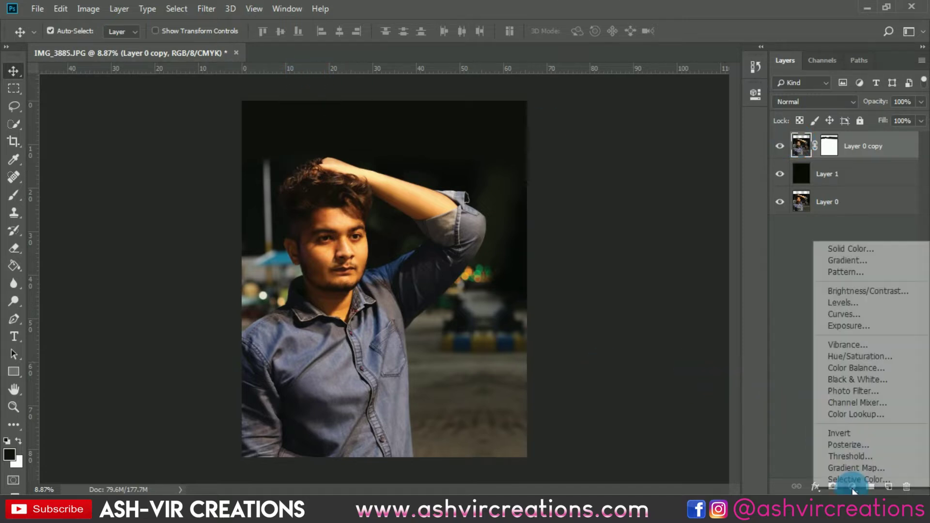
left_click(848, 357)
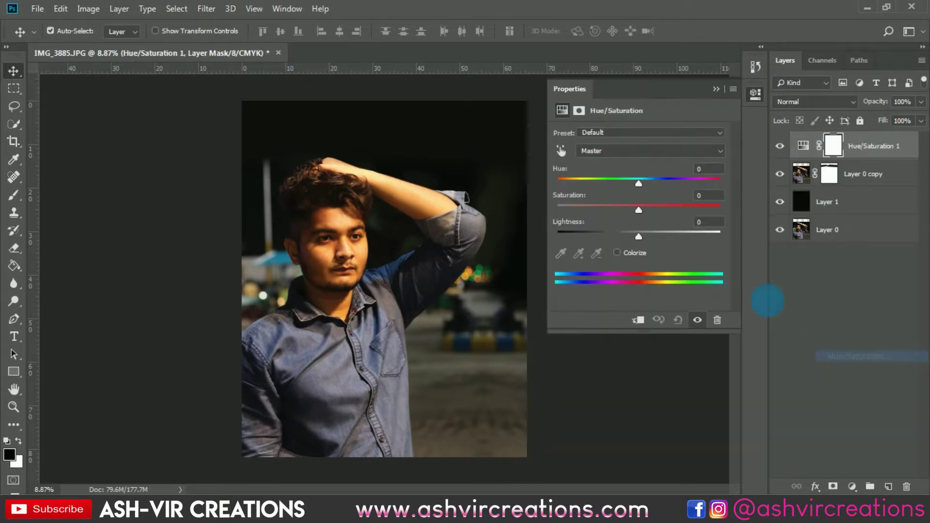
left_click(639, 320)
Target the reds by sampling the face, set their hue to about 0 and lower their saturation
left_click(562, 151)
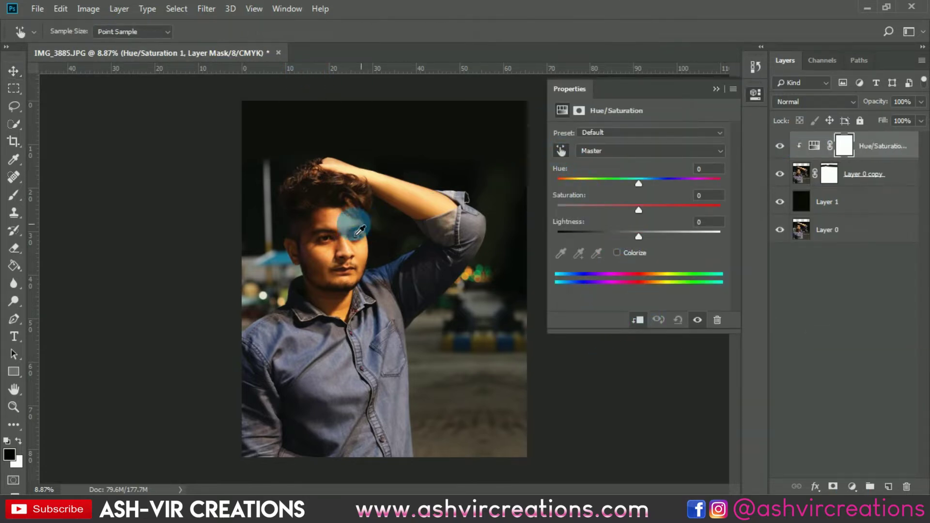
left_click(323, 228)
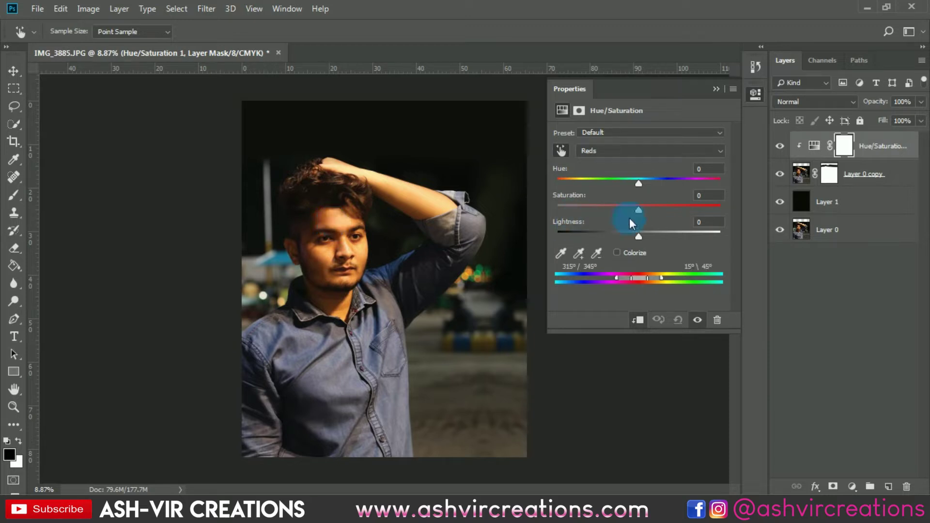
left_click_drag(628, 208, 634, 185)
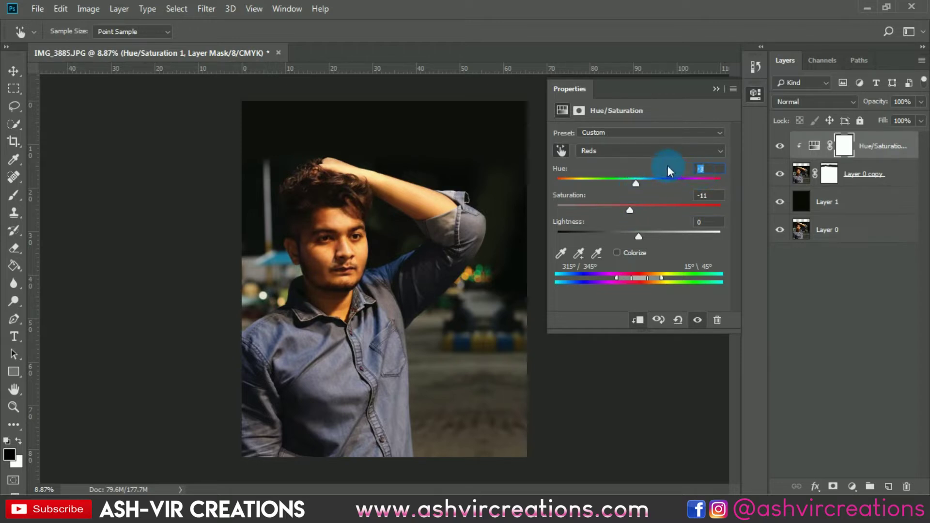
type("0")
key("Down")
mouse_move(620, 208)
left_mouse_down()
mouse_move(596, 208)
mouse_move(623, 207)
left_mouse_up()
Lower the saturation of the yellows in the same Hue/Saturation adjustment
left_click(609, 147)
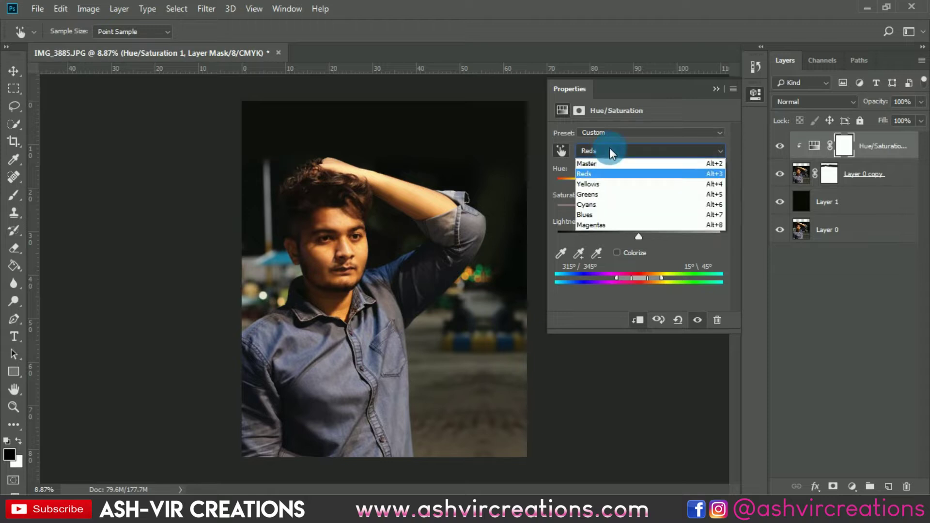
left_click(606, 179)
mouse_move(621, 208)
left_mouse_down()
mouse_move(584, 208)
mouse_move(707, 208)
mouse_move(611, 207)
mouse_move(633, 208)
mouse_move(623, 209)
left_mouse_up()
left_click(716, 88)
scroll(373, 249, "up", 3)
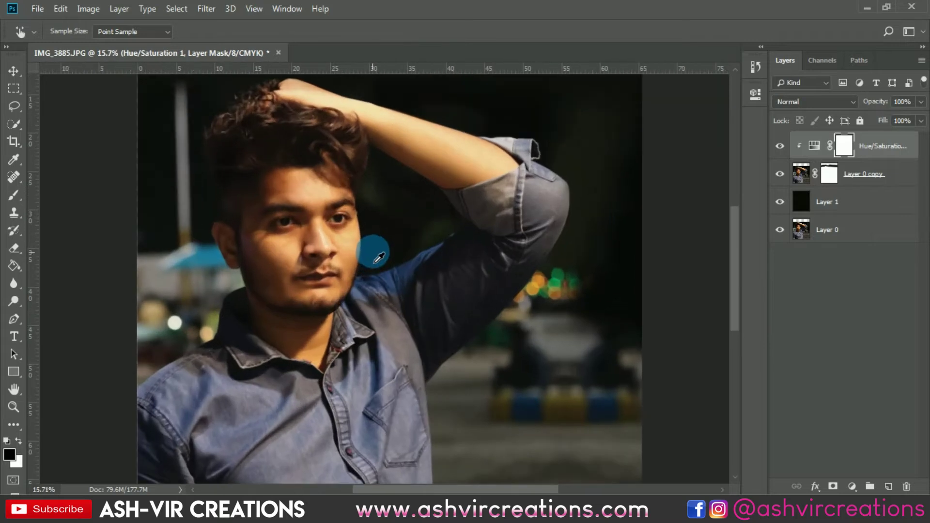
Paint black on the Hue/Saturation layer mask with a soft brush to hide the adjustment from the background and shirt
key("b")
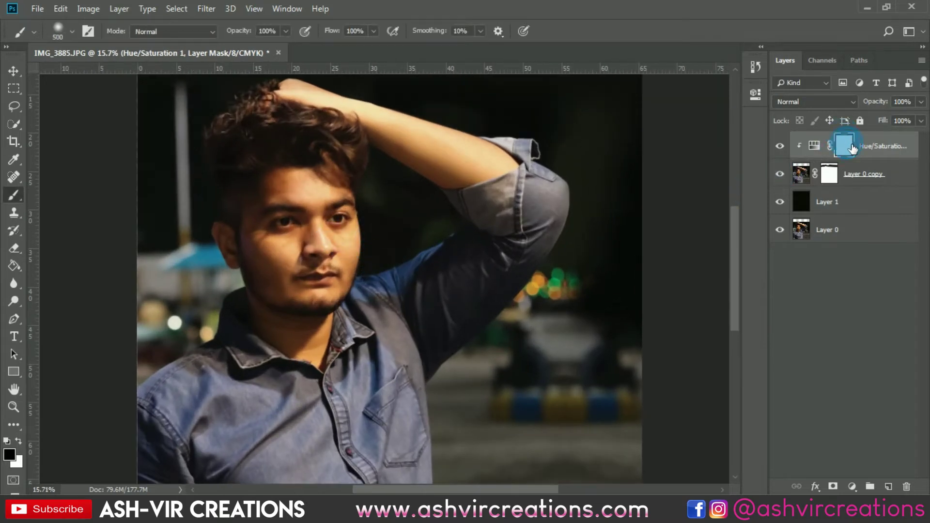
left_click_drag(58, 202, 216, 303)
left_click(16, 453)
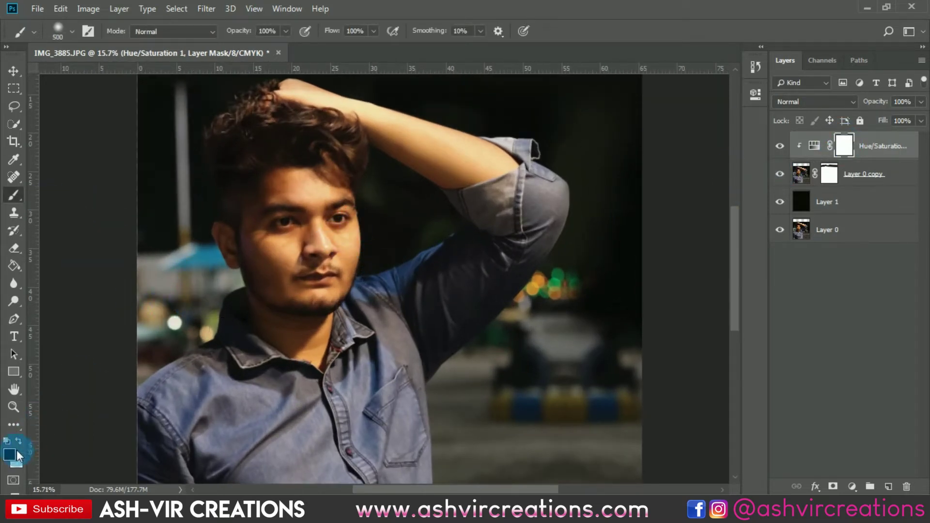
left_click(20, 440)
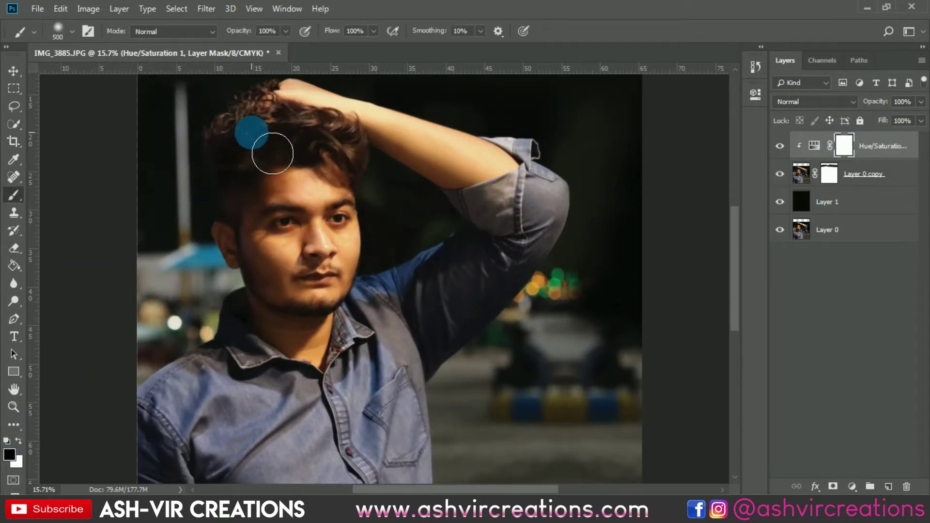
scroll(272, 154, "down", 4)
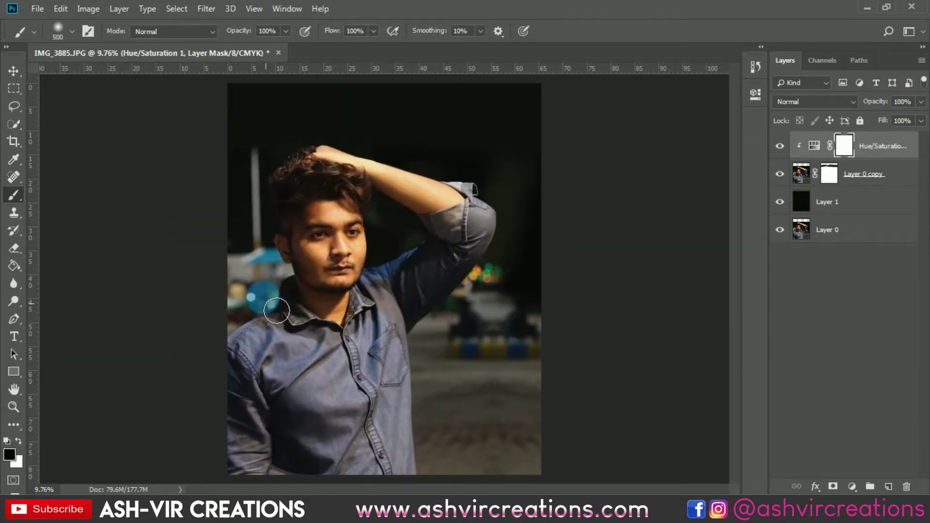
left_click_drag(260, 253, 228, 266)
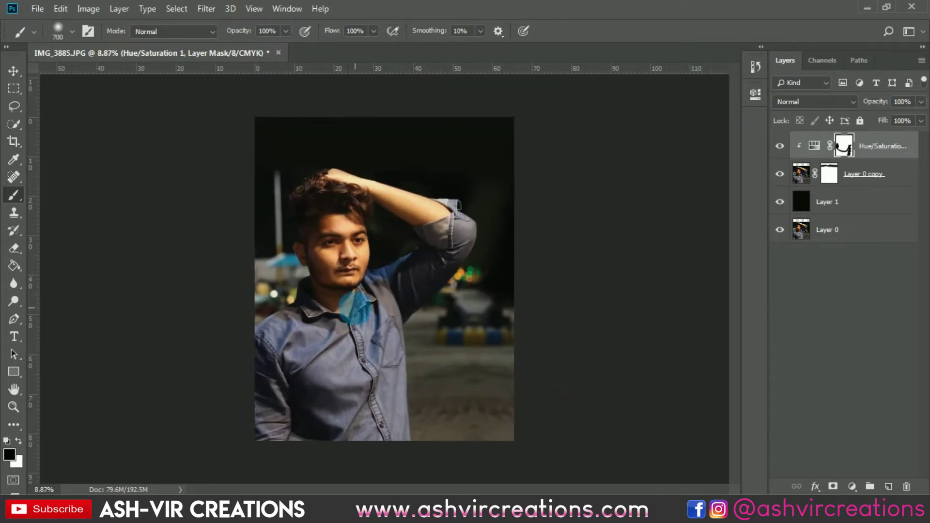
Compare the portrait with and without the Hue/Saturation adjustment
scroll(354, 308, "up", 5)
key("v")
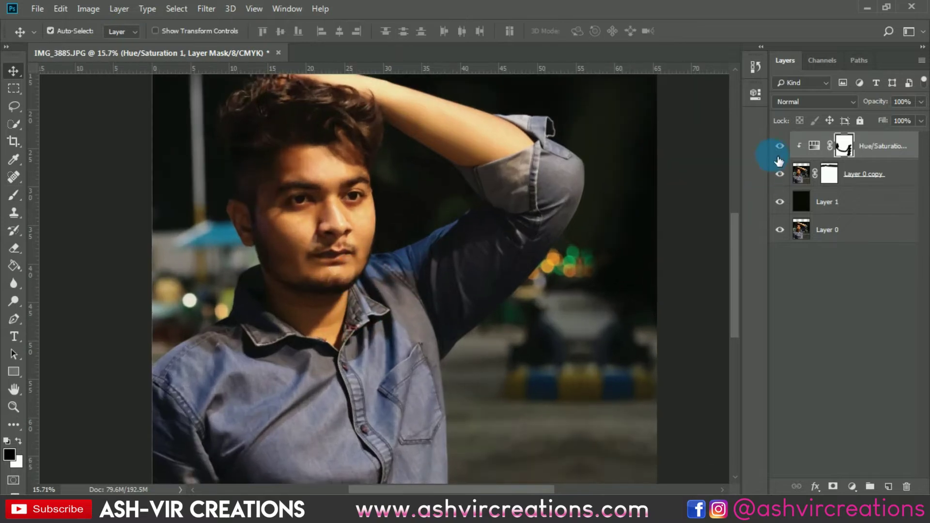
left_click(780, 145)
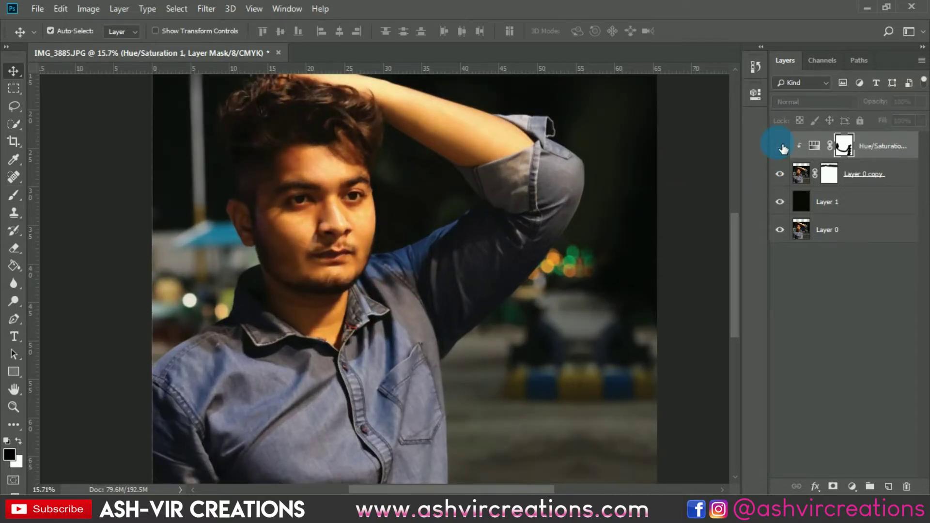
scroll(559, 224, "down", 4)
key("c")
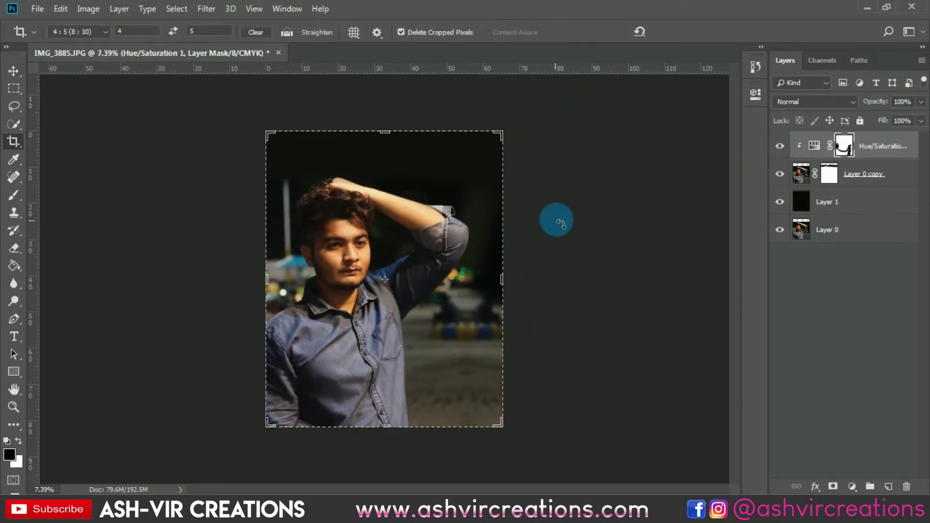
key("v")
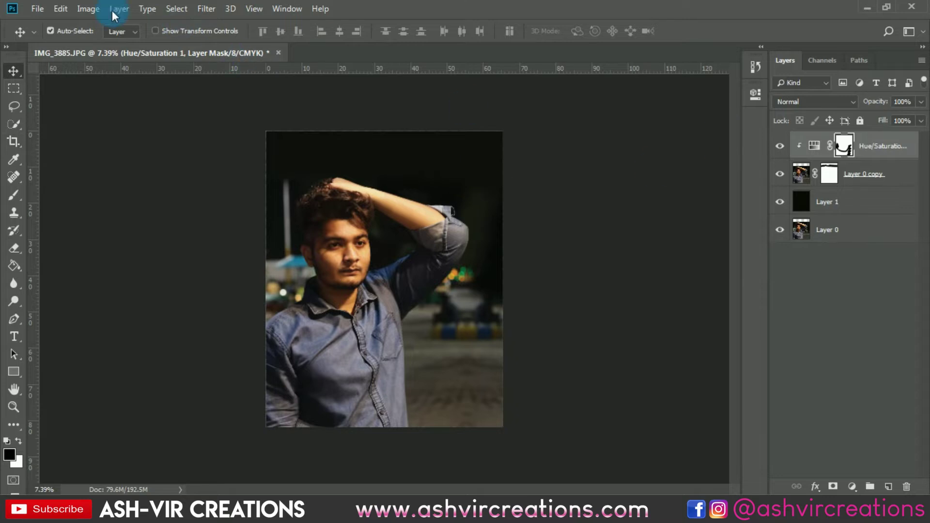
Open series.jpg from the Desktop and bring its bokeh lights into the portrait as a new layer on top
left_click(48, 7)
left_click(49, 31)
scroll(700, 170, "down", 5)
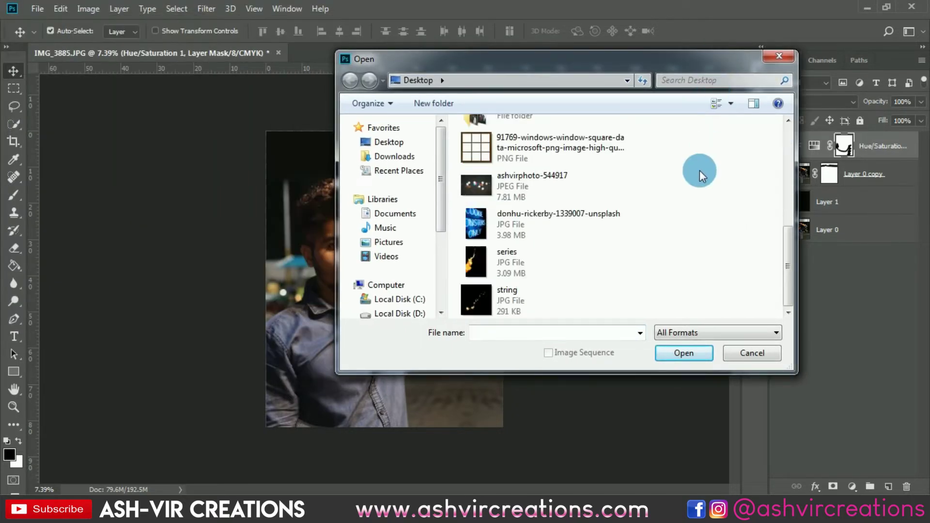
double_click(498, 272)
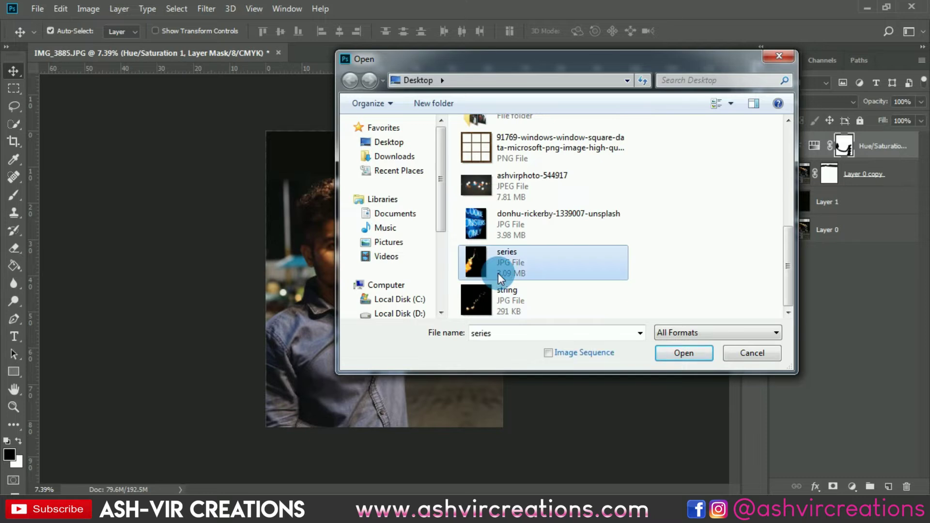
left_click_drag(368, 161, 422, 297)
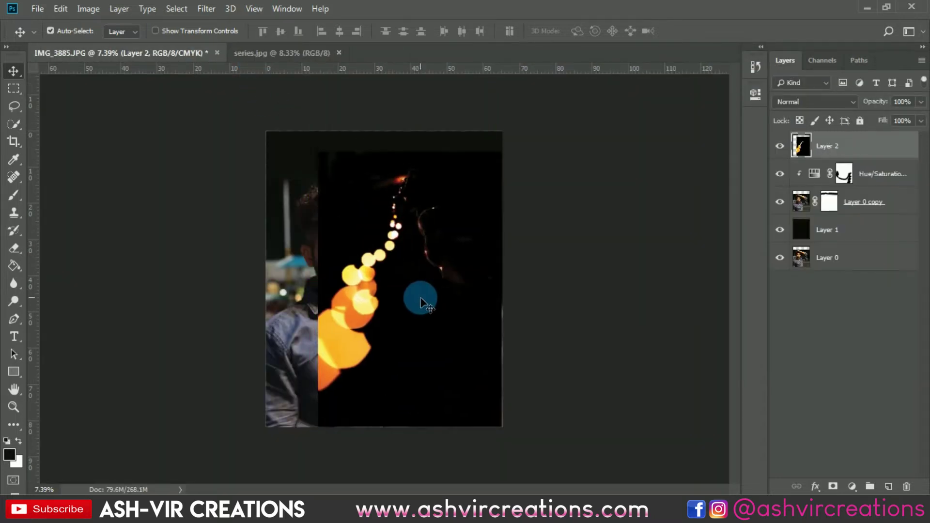
Set the bokeh light layer's blend mode to Screen after comparing it with neighbouring modes
left_click(792, 103)
left_click(790, 215)
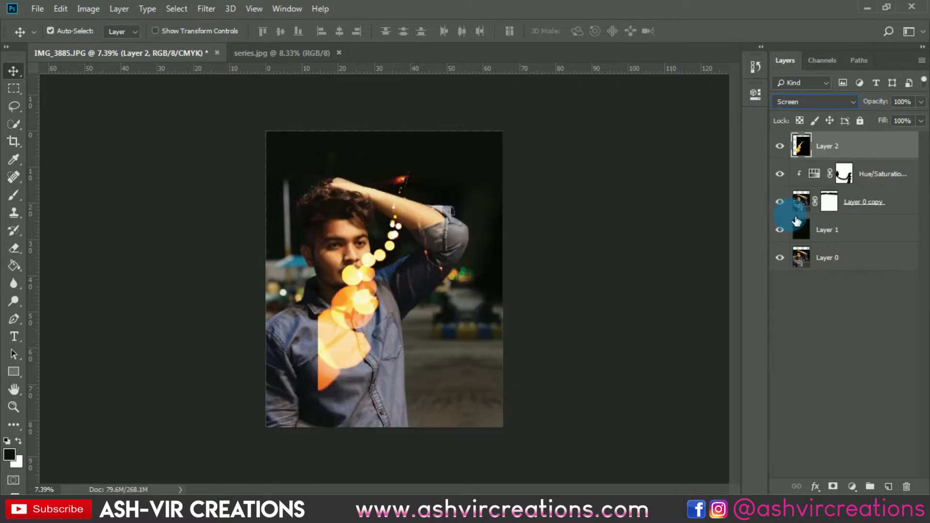
key("Up")
key("Up")
key("Down")
key("Down")
key("ctrl+plus")
key("ctrl+plus")
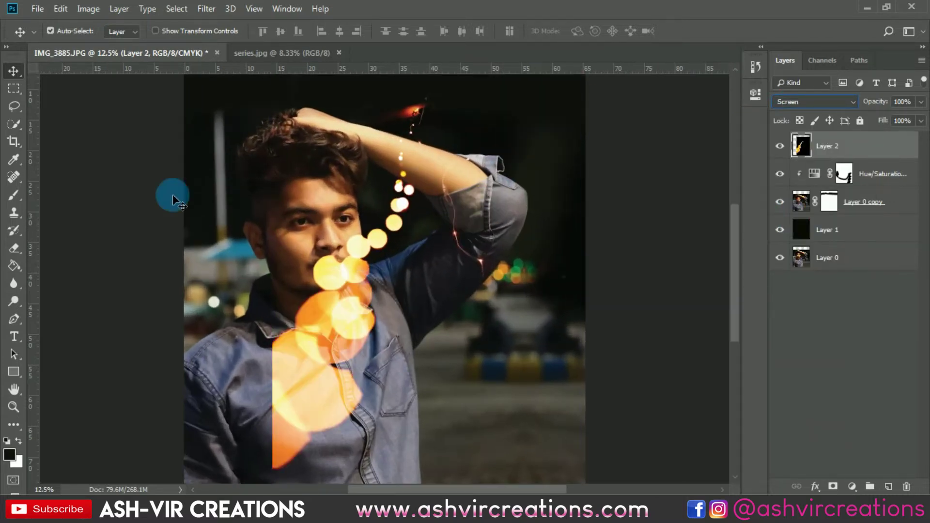
Erase the stray thin light string over the arm and sleeve on Layer 2 with a soft eraser enlarged to 500
left_click(13, 248)
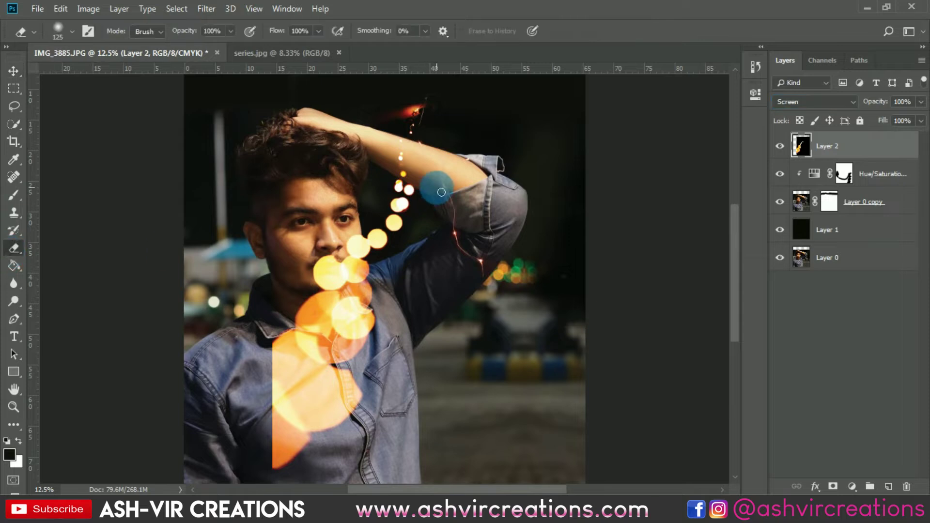
key("bracketright")
key("bracketright")
key("bracketright")
key("bracketright")
key("bracketright")
key("bracketright")
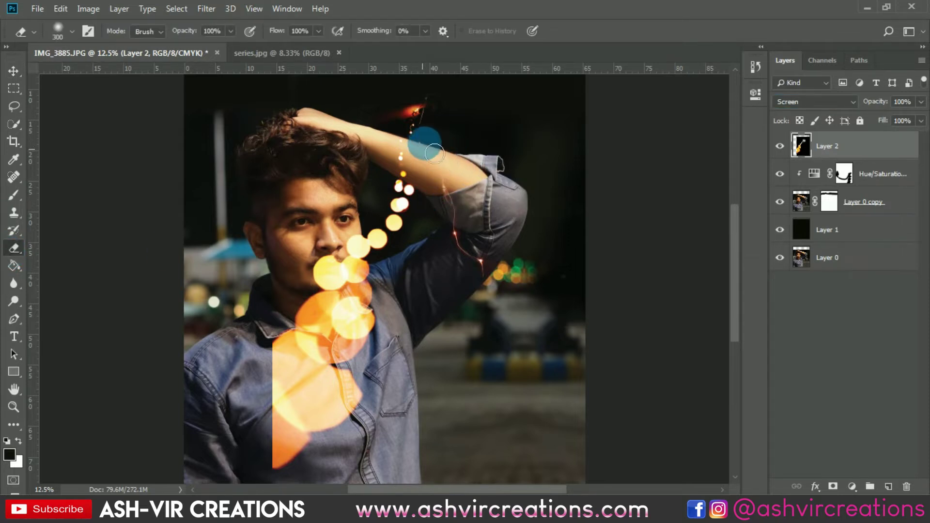
key("bracketright")
mouse_move(468, 189)
left_mouse_down()
mouse_move(479, 265)
mouse_move(469, 218)
mouse_move(520, 281)
mouse_move(513, 301)
mouse_move(518, 288)
mouse_move(578, 273)
mouse_move(480, 320)
mouse_move(484, 416)
left_mouse_up()
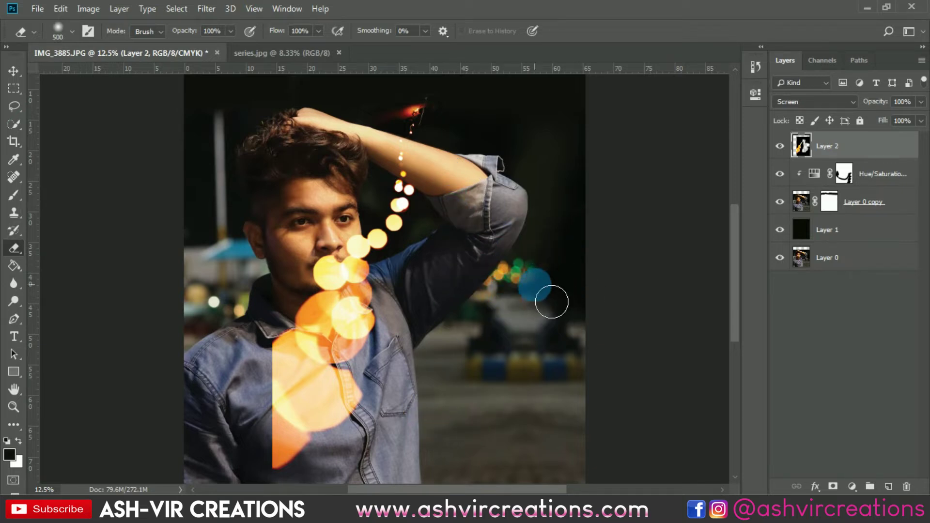
mouse_move(538, 281)
left_mouse_down()
mouse_move(502, 230)
mouse_move(378, 147)
mouse_move(376, 96)
mouse_move(344, 144)
left_mouse_up()
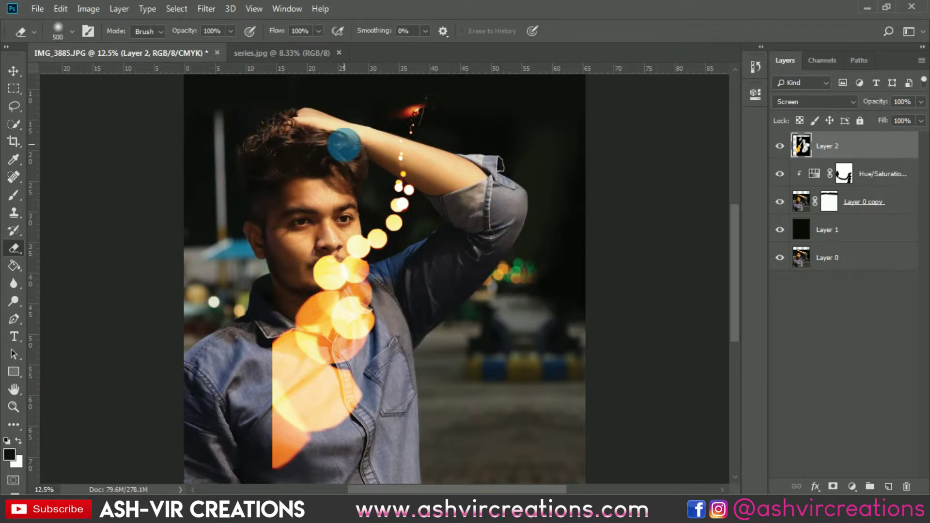
Flip the bokeh lights horizontally and move them beside the man's torso, beneath the raised arm
key("v")
key("ctrl+minus")
mouse_move(359, 287)
left_mouse_down()
mouse_move(365, 321)
mouse_move(356, 303)
left_mouse_up()
key("ctrl+t")
right_click(379, 339)
left_click(405, 319)
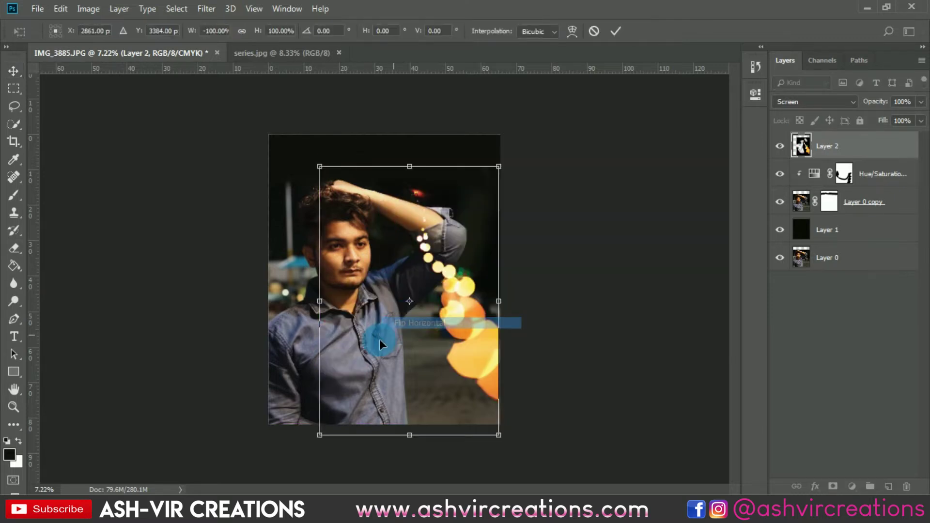
left_click_drag(380, 339, 330, 355)
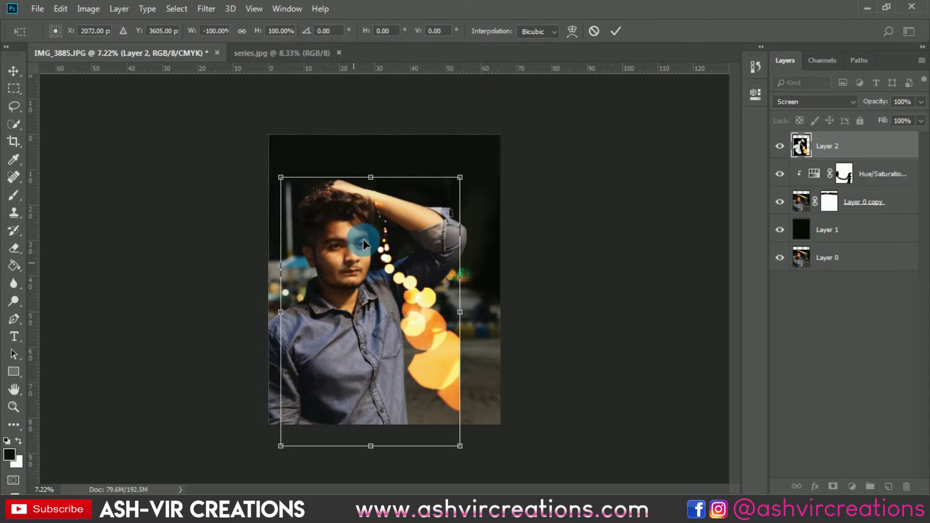
Rotate the bokeh lights to -4.13° and shift them so the string starts between the hair and raised arm
scroll(363, 239, "up", 5)
left_click_drag(392, 188, 394, 191)
scroll(397, 191, "down", 3)
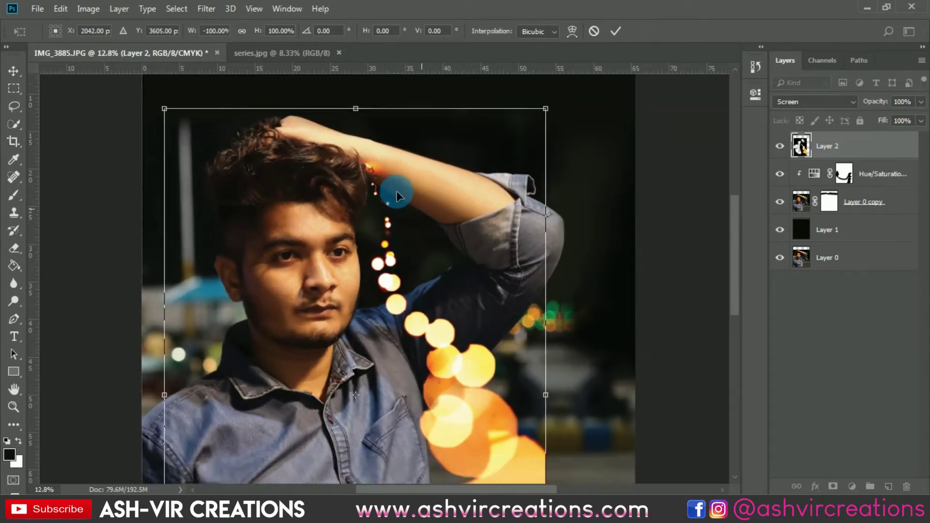
left_click_drag(534, 249, 536, 239)
left_click_drag(422, 264, 432, 264)
scroll(466, 312, "down", 2)
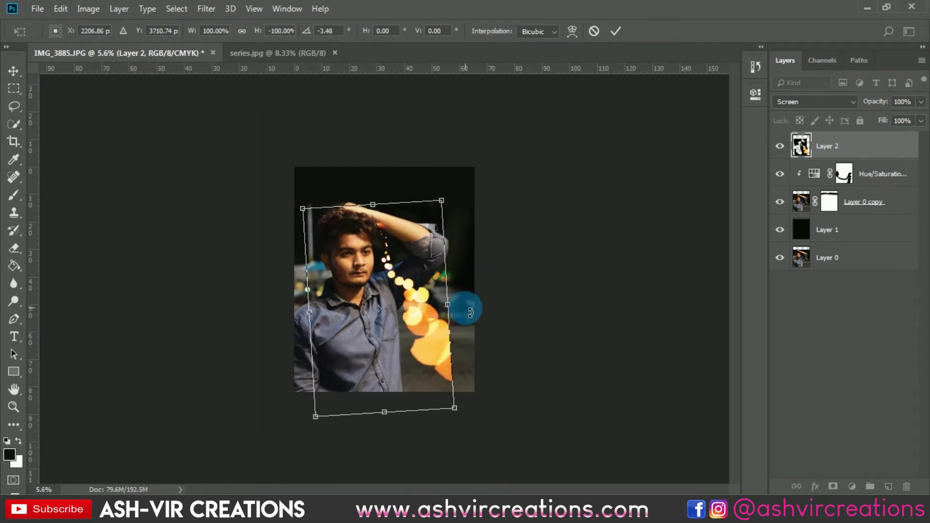
left_click_drag(461, 307, 508, 314)
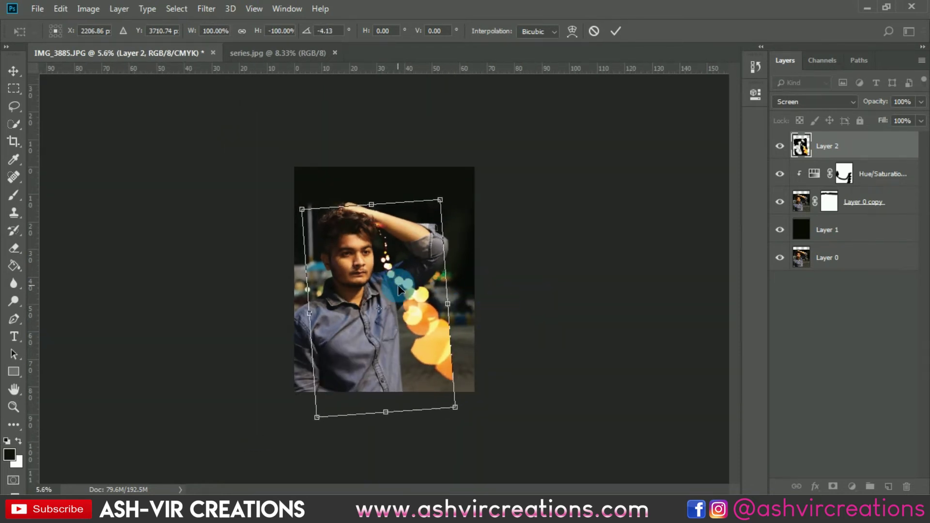
left_click_drag(389, 264, 388, 265)
scroll(388, 266, "up", 4)
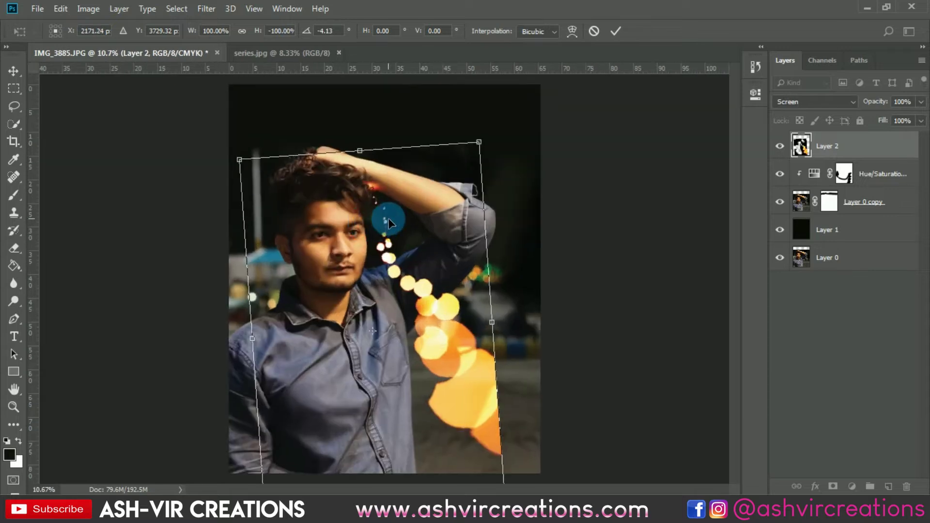
left_click_drag(384, 218, 385, 212)
scroll(387, 213, "down", 2)
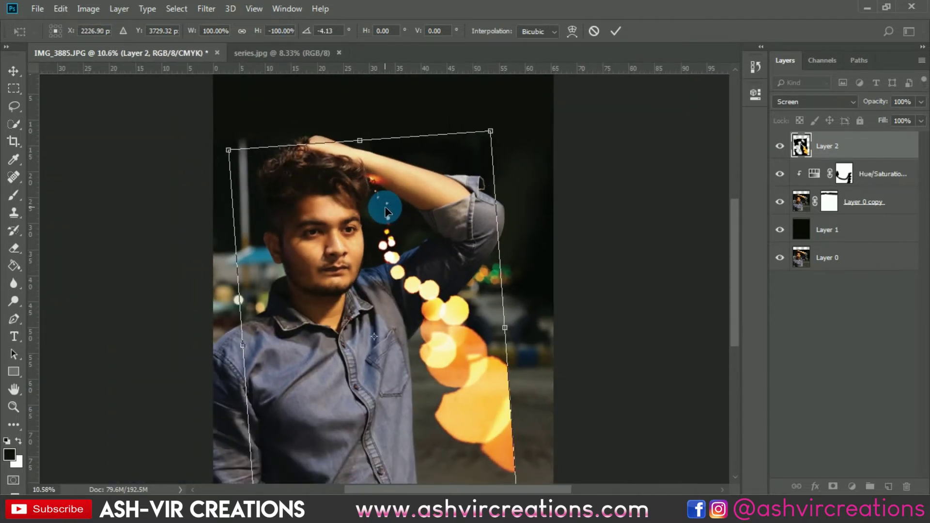
scroll(388, 213, "down", 2)
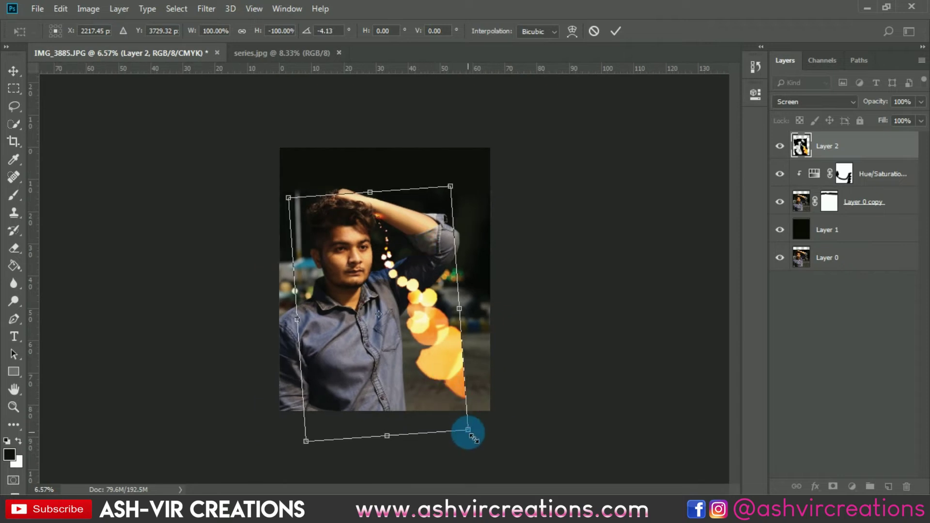
Enlarge the bokeh lights to 105.23%, rotate them to -6.71° and apply the transformation
left_click_drag(472, 436, 483, 447)
scroll(468, 196, "up", 3)
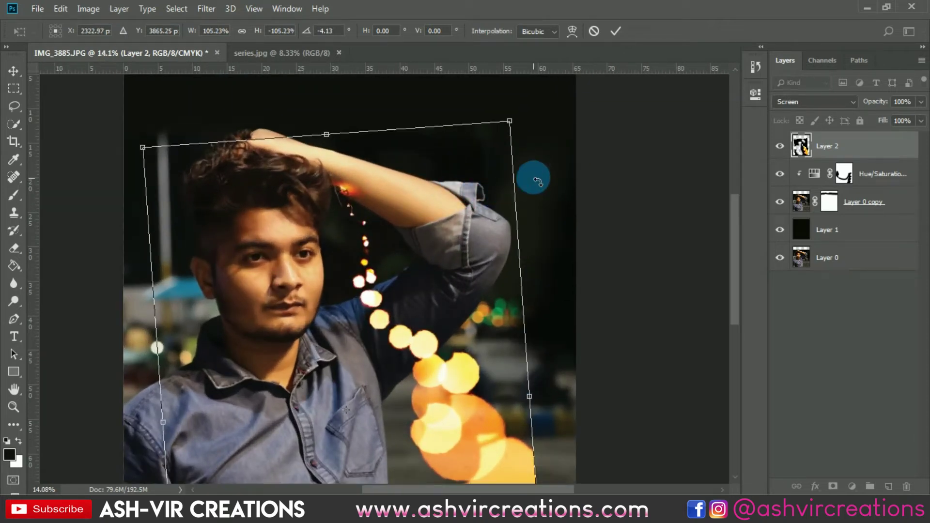
left_click_drag(538, 181, 532, 169)
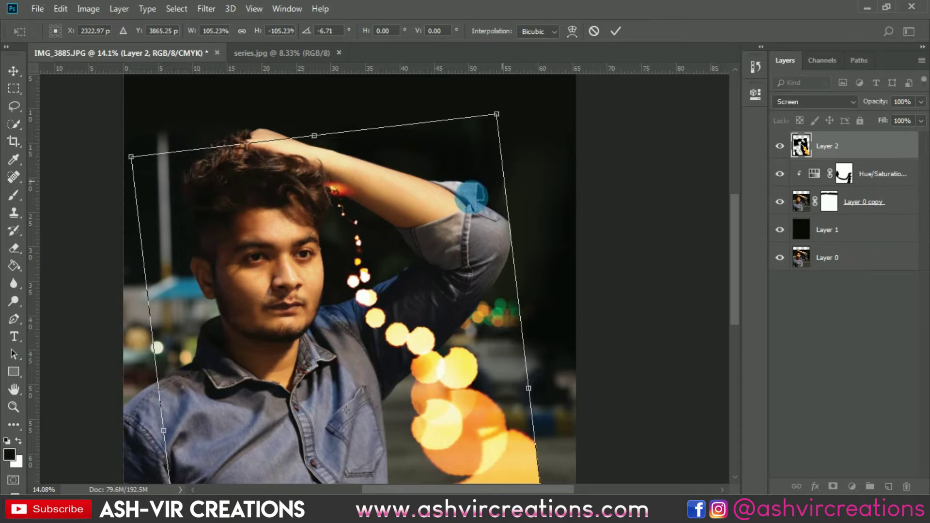
double_click(376, 216)
scroll(376, 213, "down", 2)
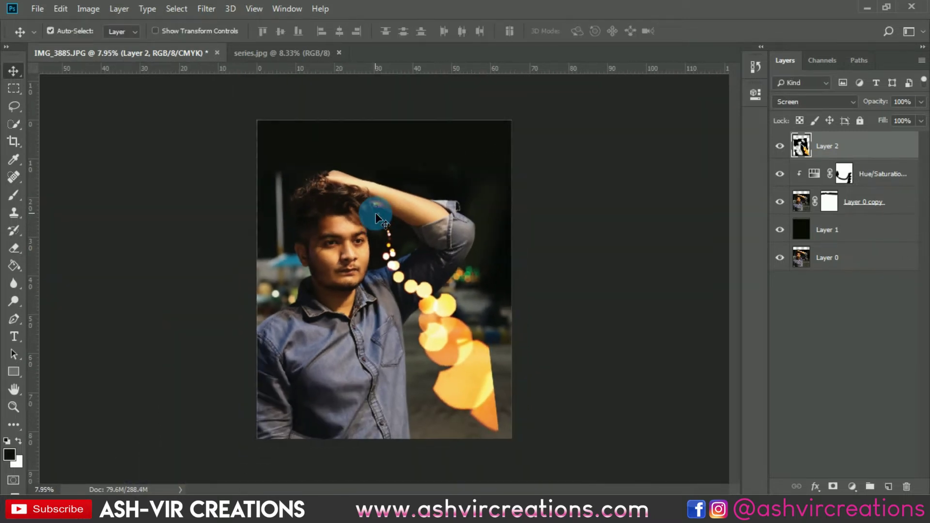
Open string.jpg from the Desktop and bring its string of lights into the portrait over the face and arm
left_click(35, 9)
left_click(42, 31)
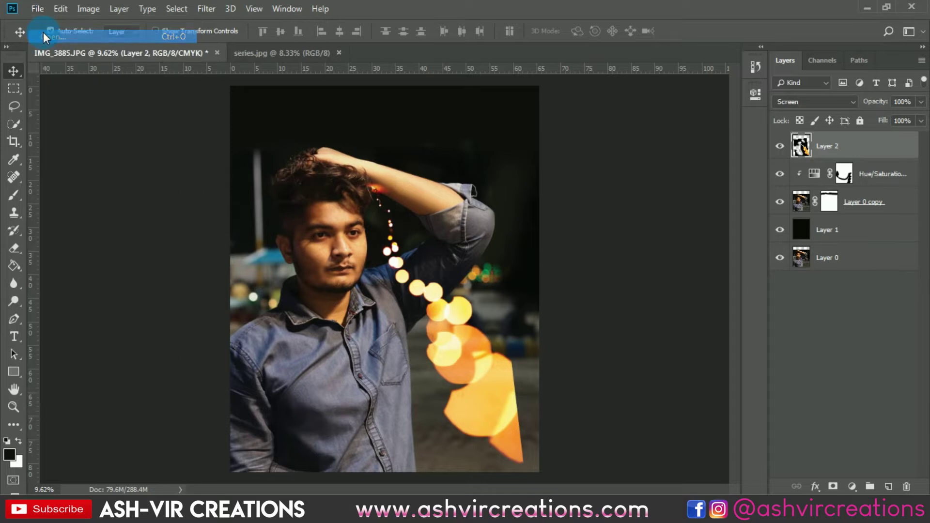
left_click(469, 196)
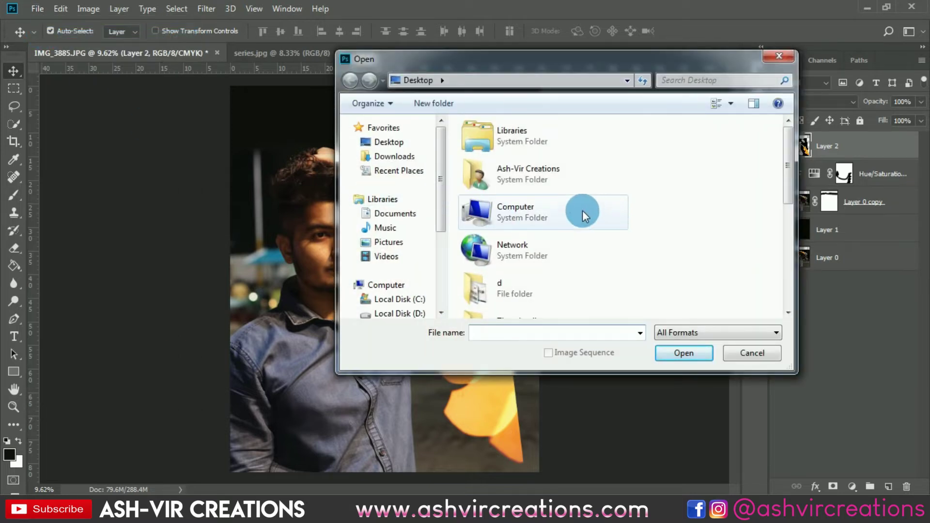
scroll(693, 238, "down", 5)
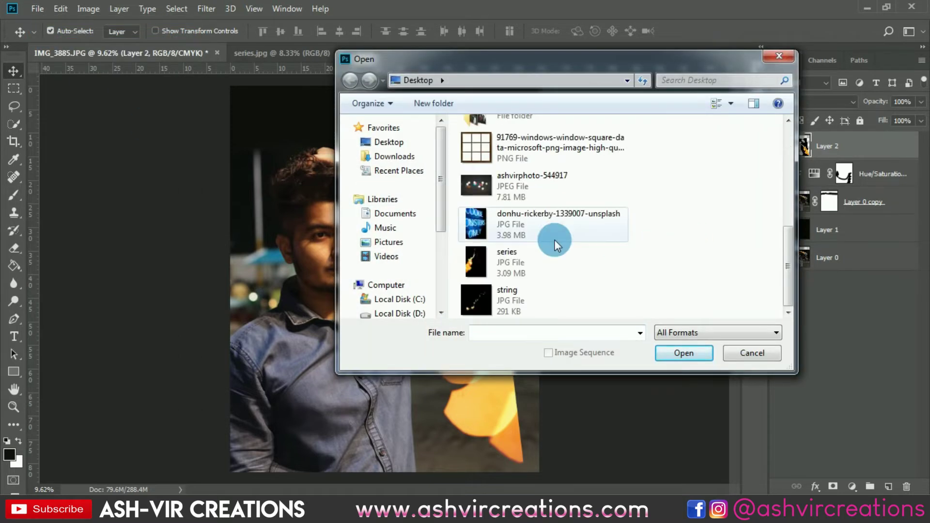
double_click(504, 295)
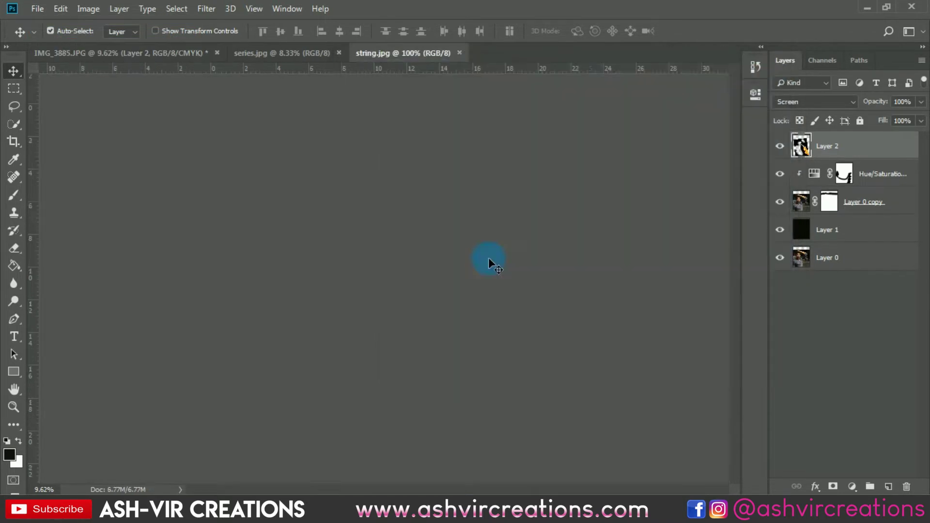
left_click_drag(179, 60, 368, 198)
Set the string-light layer's blend mode to Color Dodge
left_click(862, 160)
left_click(797, 105)
left_click(795, 217)
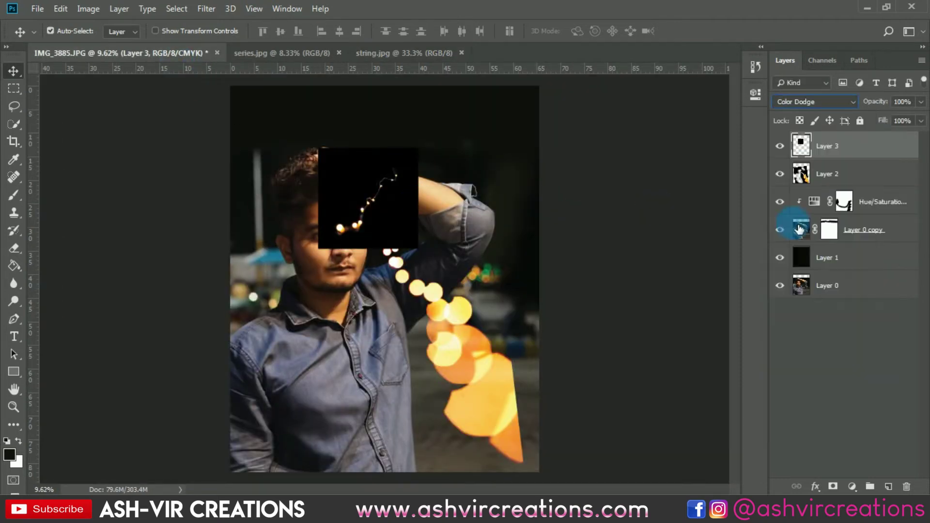
Enlarge the string lights to about 204.7%, flip them horizontally and place them beneath the raised arm
key("ctrl+t")
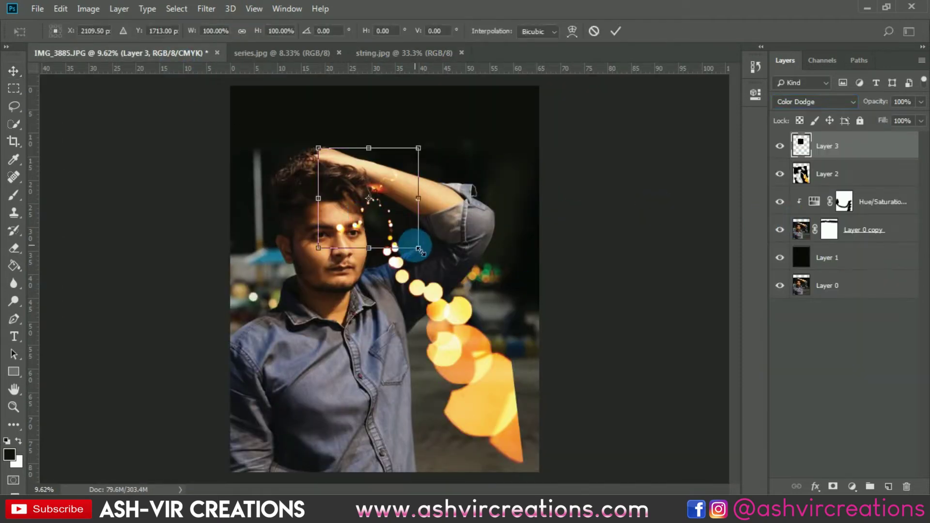
left_click_drag(419, 248, 473, 294)
right_click(412, 338)
left_click(449, 315)
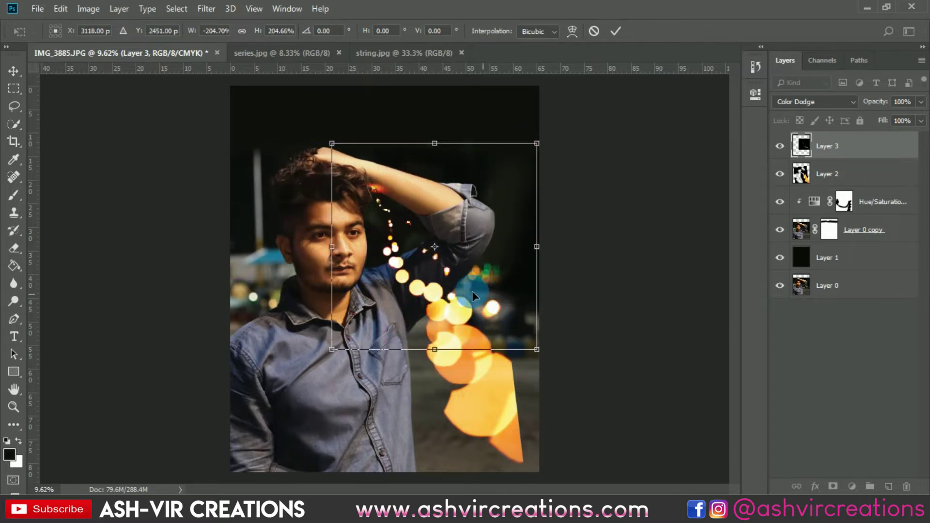
key("Return")
Change the string-light layer's blend mode to Screen
scroll(426, 224, "up", 2)
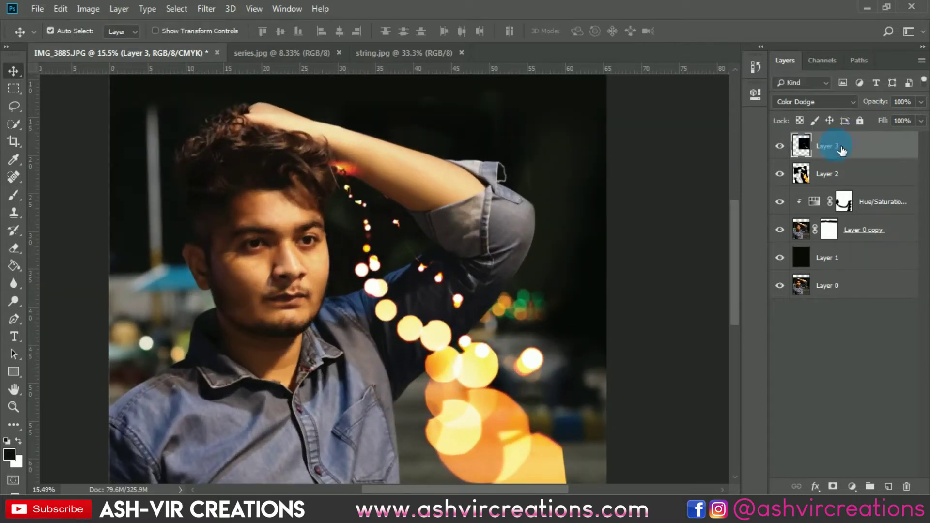
left_click(795, 101)
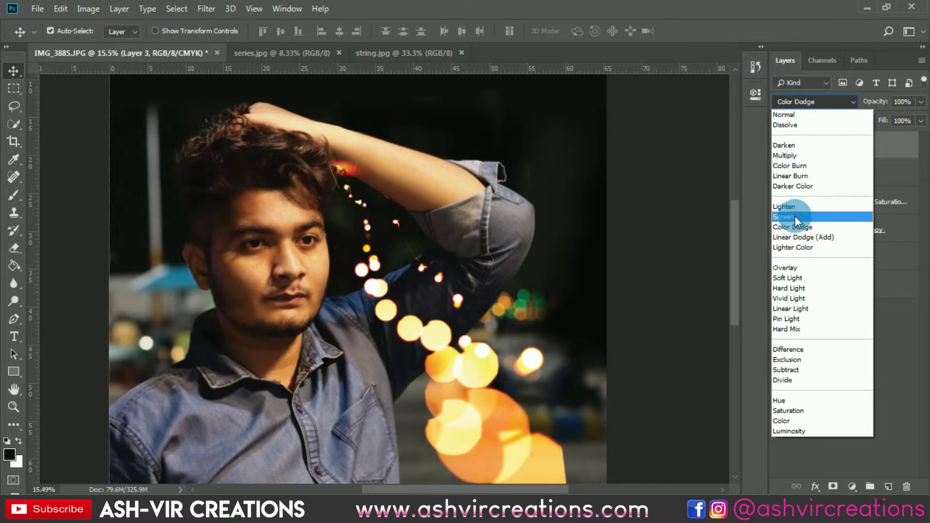
left_click(796, 216)
Rotate the string lights to 6.38° and shift them so they run from the hair along the bokeh lights
key("ctrl+t")
left_click_drag(431, 245, 469, 262)
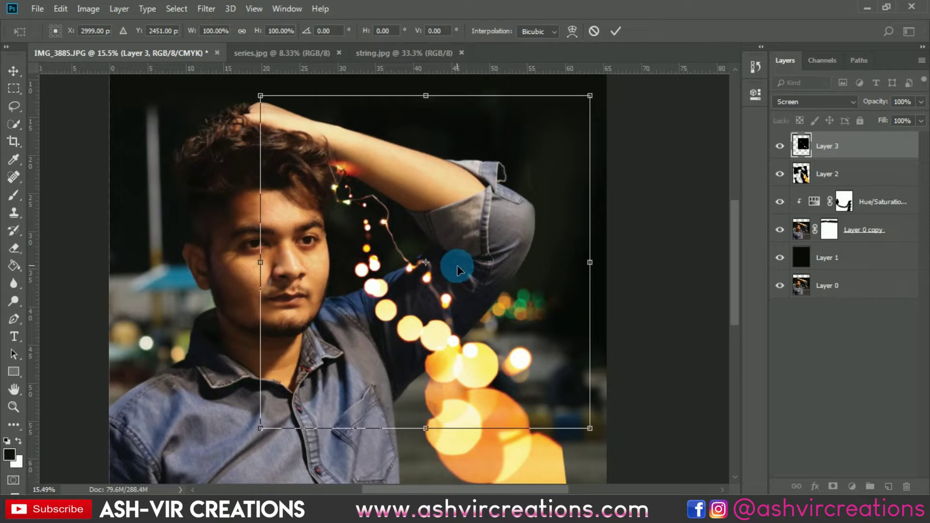
left_click_drag(614, 212, 614, 231)
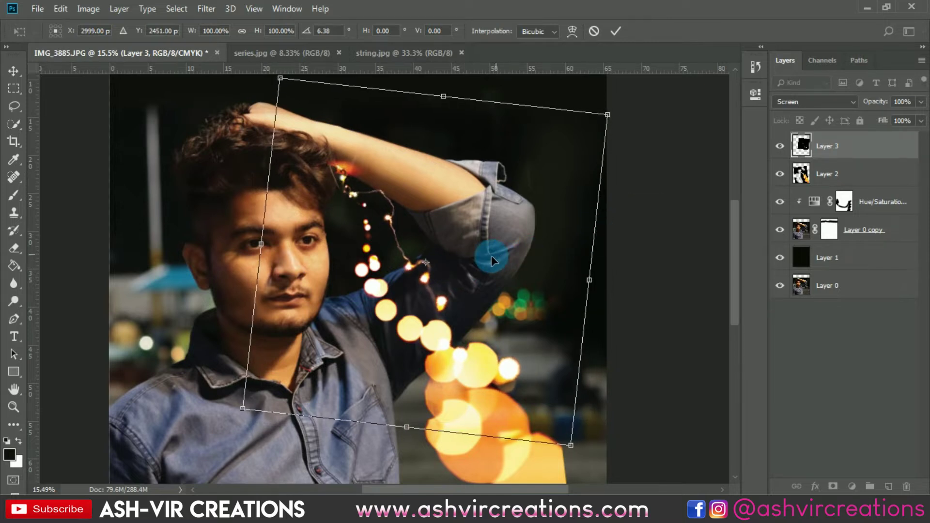
left_click_drag(490, 257, 477, 269)
key("Return")
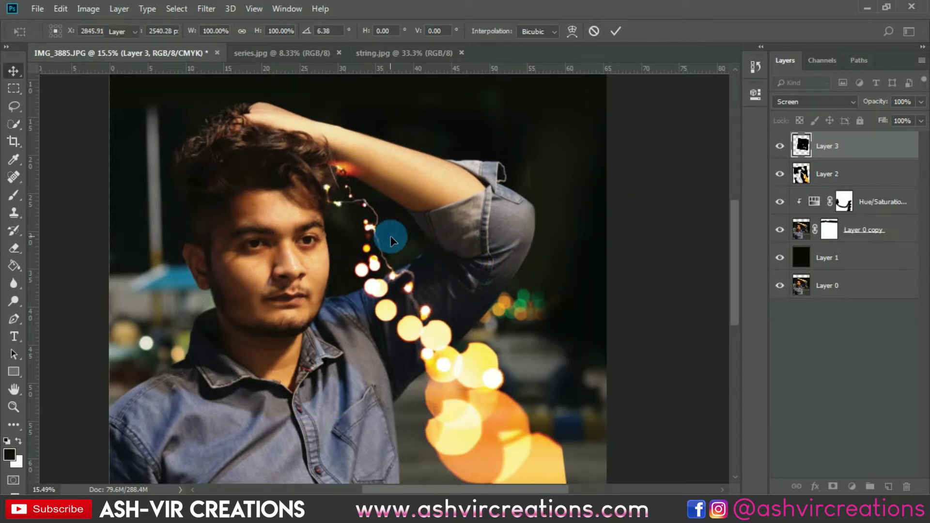
Erase the string's lowest lights where they overlap the large bokeh, comparing the light layers hidden and shown
left_click(780, 145)
left_click(780, 146)
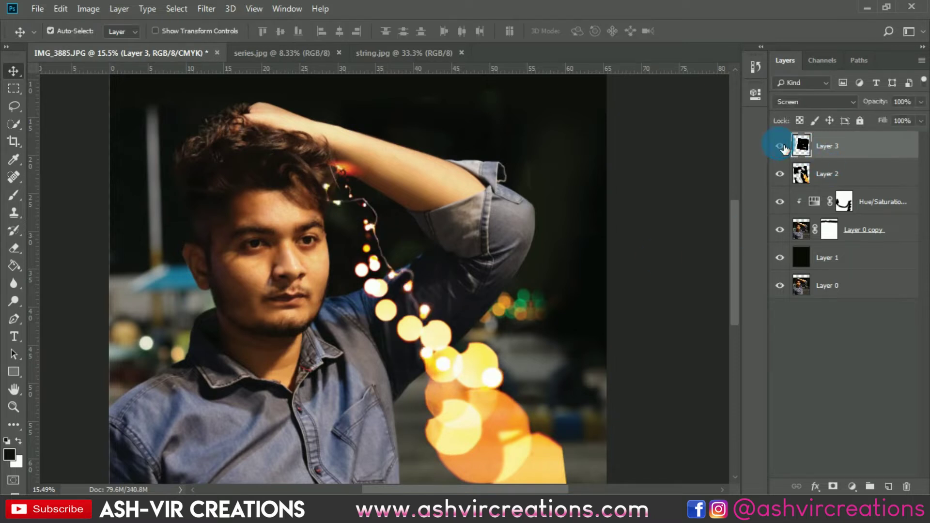
left_click(780, 146)
left_click(780, 146)
key("e")
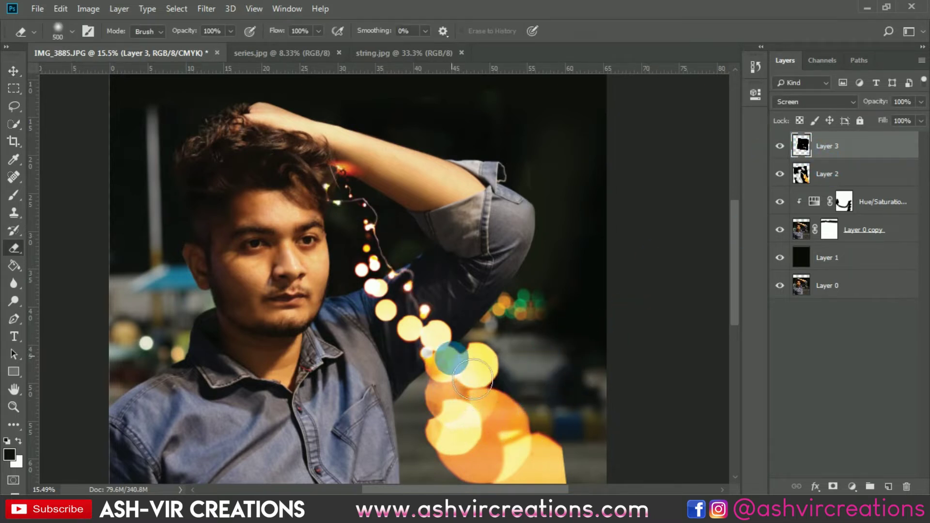
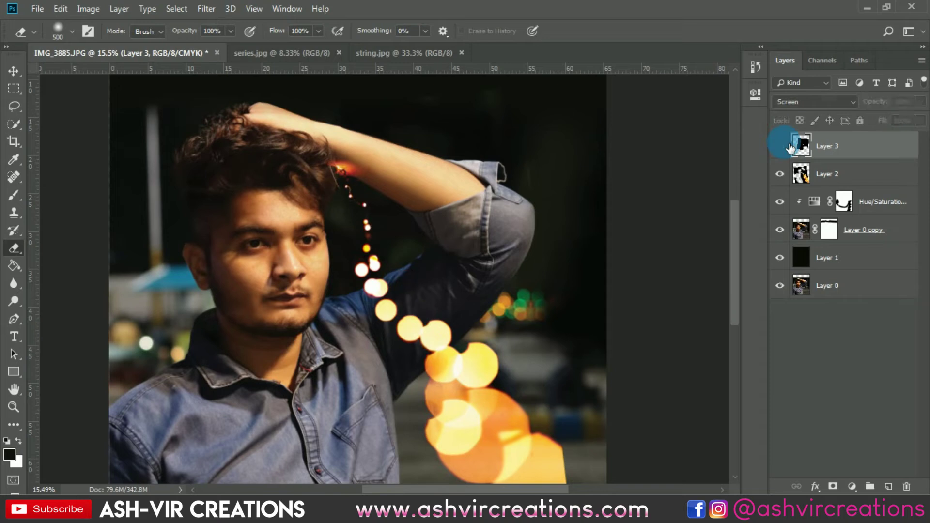
left_click(780, 174)
left_click(780, 174)
Erase the bokeh layer's leftover haze over the background beside the elbow and across the arm and face
left_click(829, 174)
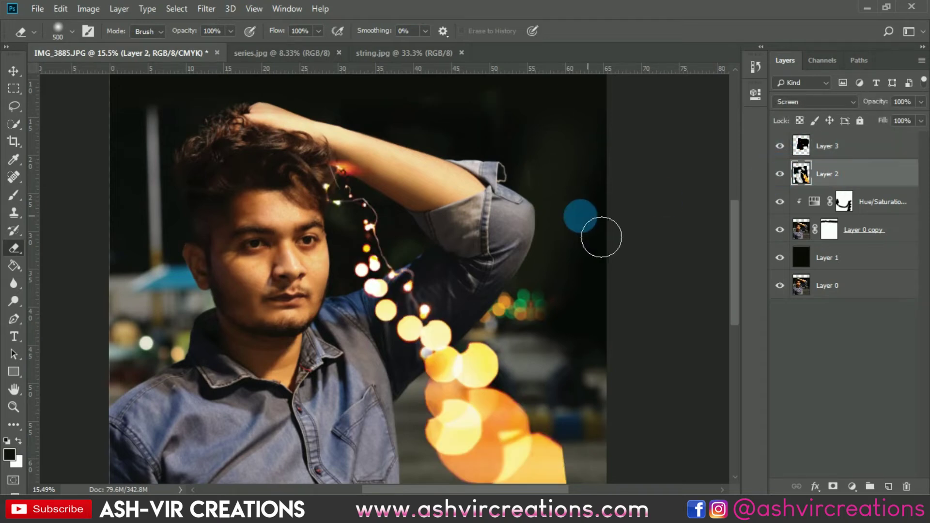
left_click_drag(551, 205, 583, 305)
mouse_move(531, 265)
left_mouse_down()
mouse_move(442, 212)
mouse_move(432, 228)
mouse_move(373, 214)
mouse_move(302, 224)
left_mouse_up()
scroll(310, 203, "down", 3)
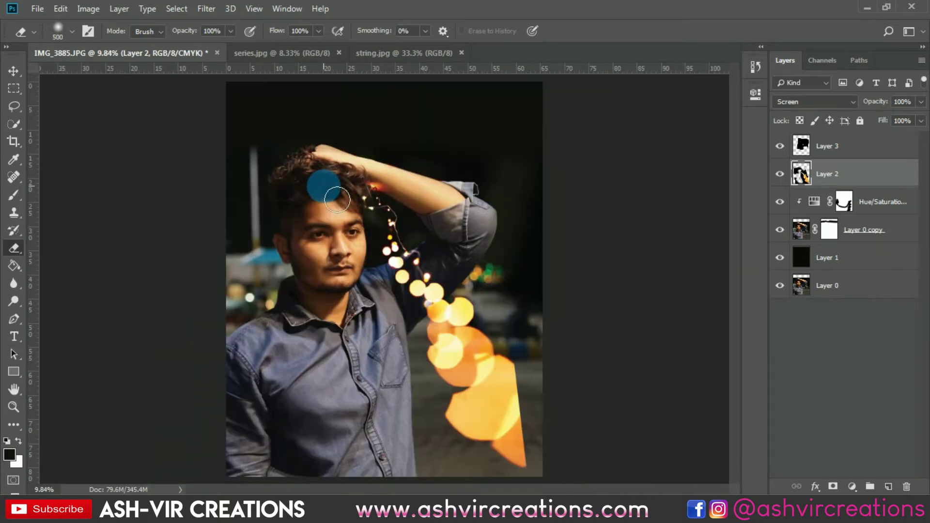
key("v")
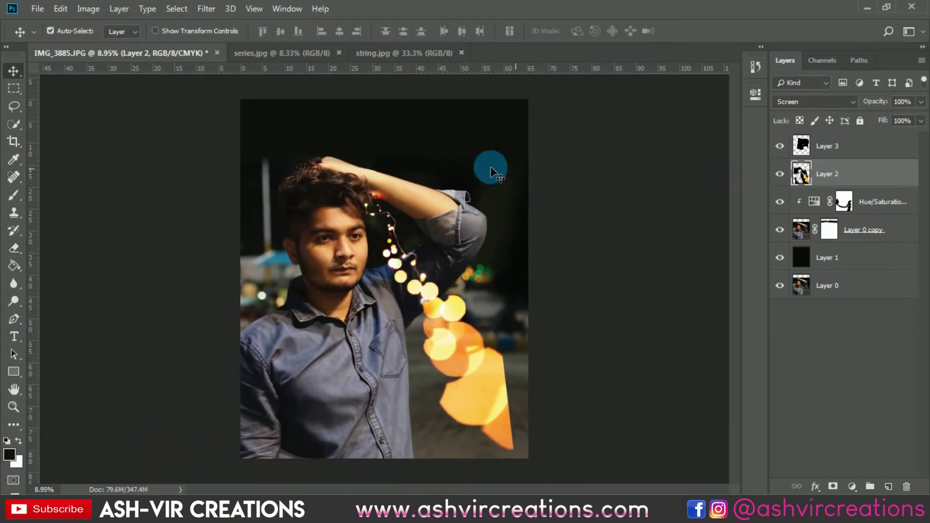
Open the blue neon sign photo reading COOKIE MONSTERS ONLY and bring it into the portrait
left_click(38, 10)
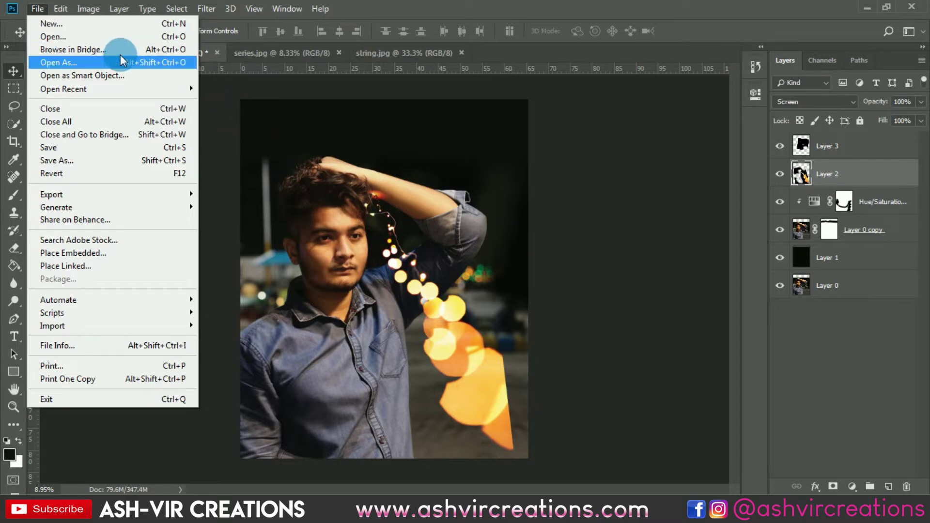
left_click(95, 35)
scroll(562, 271, "down", 5)
left_click(500, 224)
double_click(500, 222)
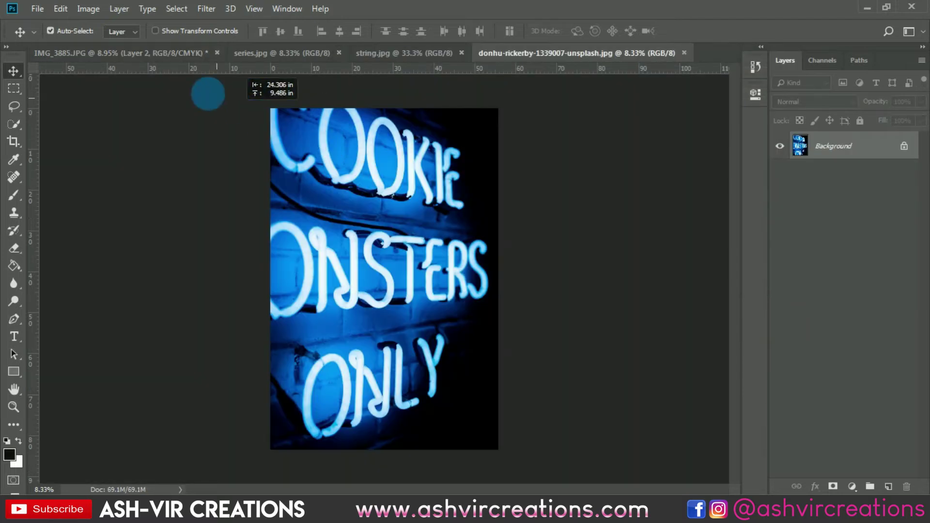
left_click_drag(177, 55, 334, 148)
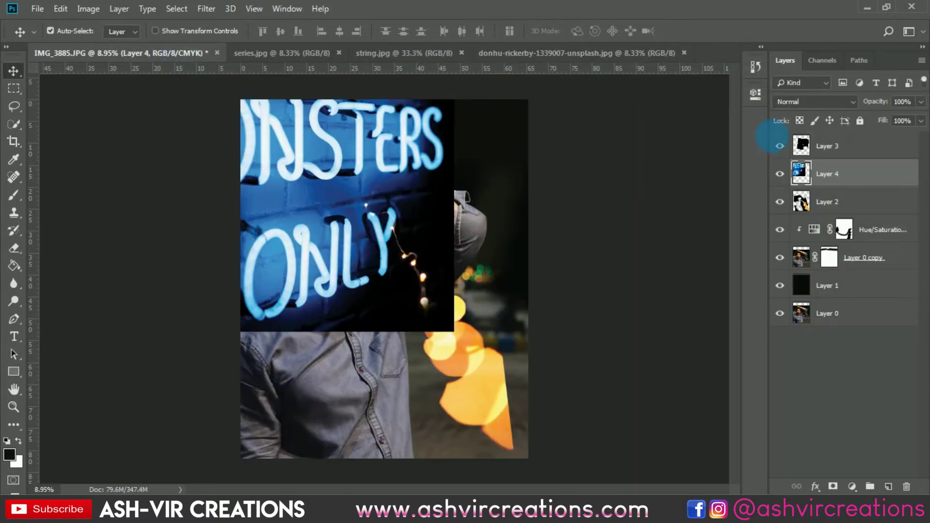
Blend the neon sign in Screen mode and move its layer above the string-light layer
left_click(814, 102)
left_click(790, 208)
left_click(350, 216)
left_click_drag(350, 216, 406, 284)
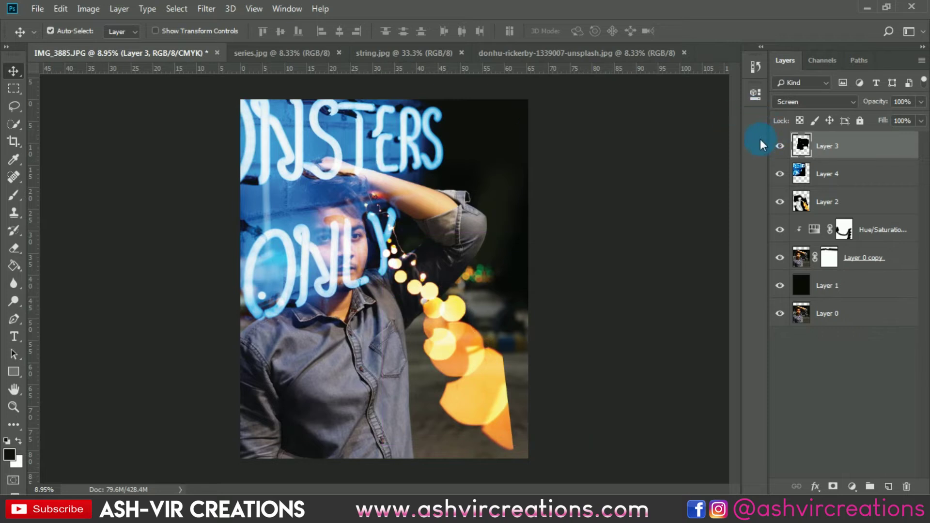
left_click_drag(855, 177, 843, 146)
Flip the neon sign horizontally and position it along the portrait's right side, beside the raised elbow
key("ctrl")
key("ctrl+t")
left_click_drag(362, 194, 371, 290)
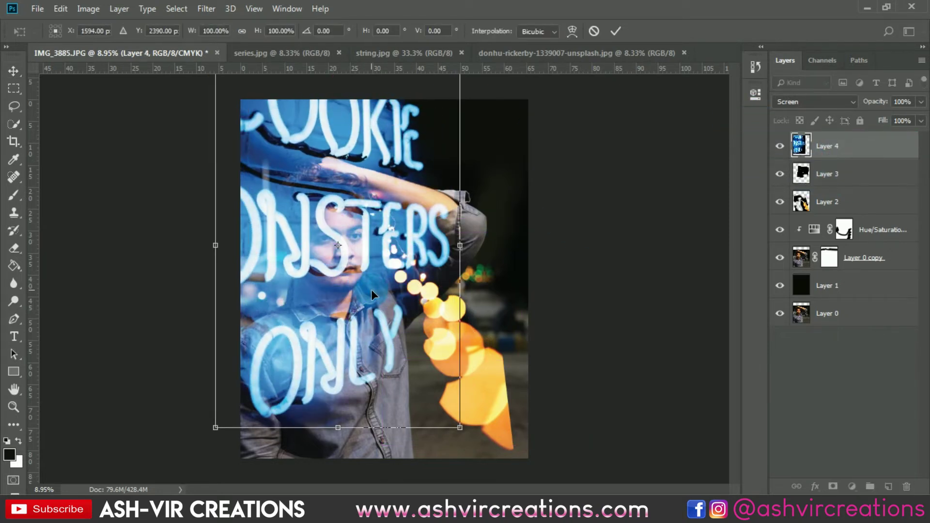
right_click(371, 289)
left_click(397, 460)
left_click_drag(342, 229, 556, 270)
mouse_move(458, 228)
left_mouse_down()
mouse_move(506, 223)
mouse_move(463, 228)
left_mouse_up()
scroll(480, 165, "up", 3)
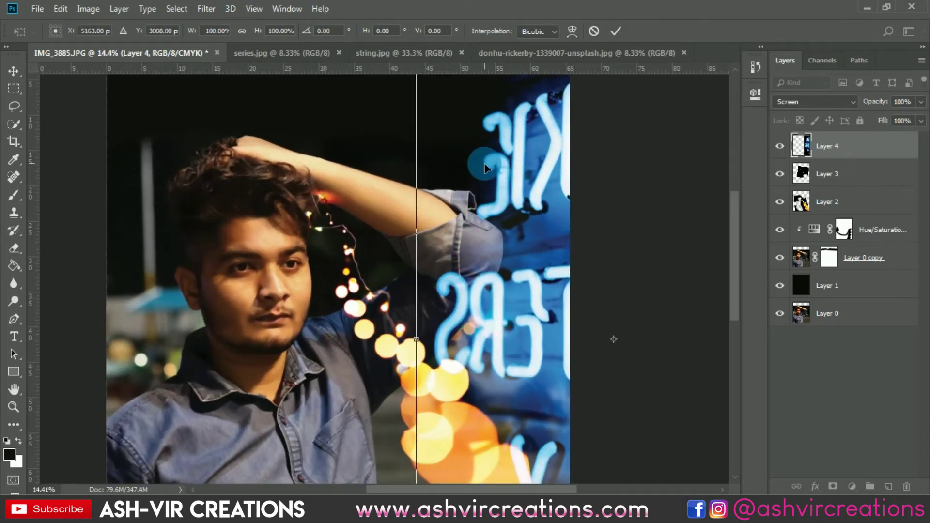
scroll(485, 165, "down", 1)
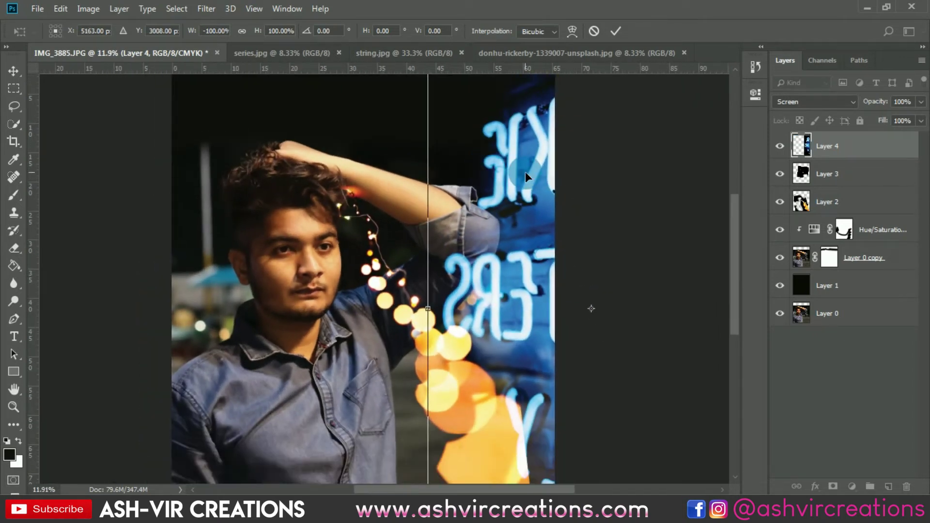
key("Return")
scroll(478, 170, "down", 2)
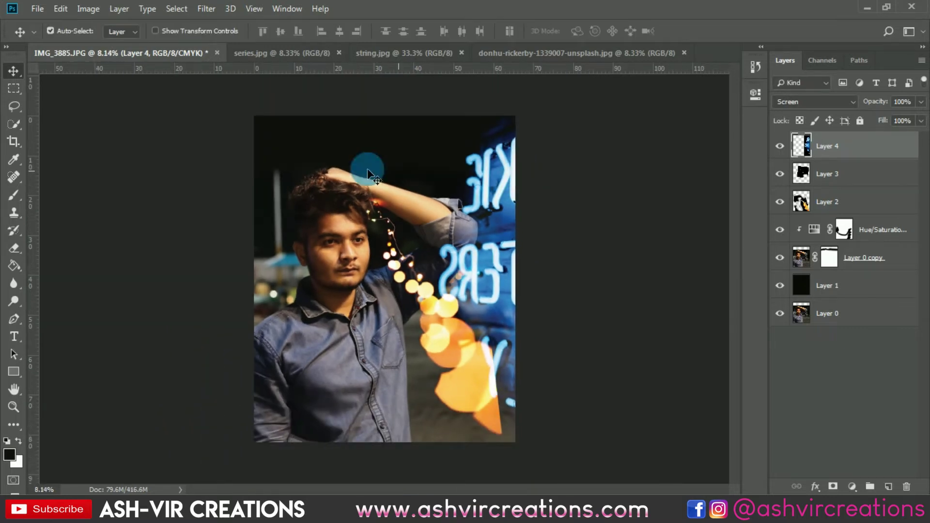
Swap the crop ratio to 5:4 landscape and enlarge the frame to take in more of the neon sign
left_click(17, 142)
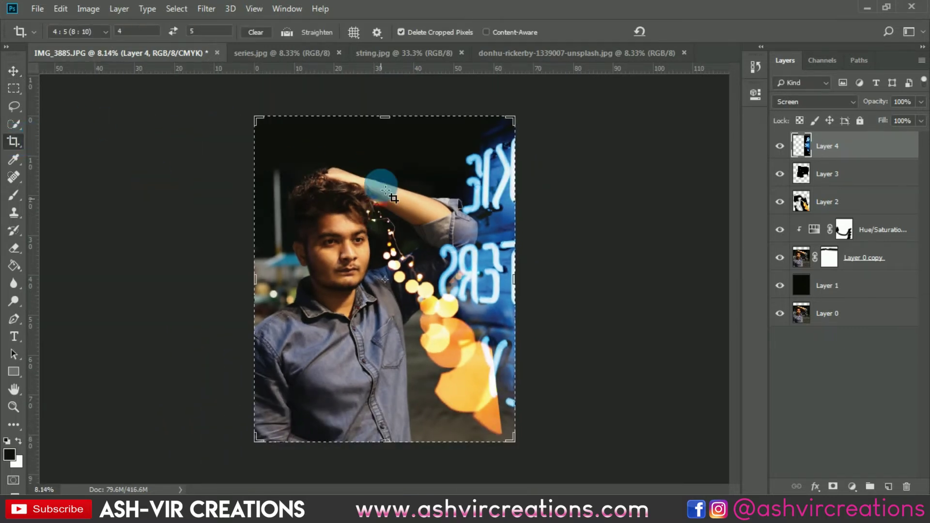
left_click(171, 30)
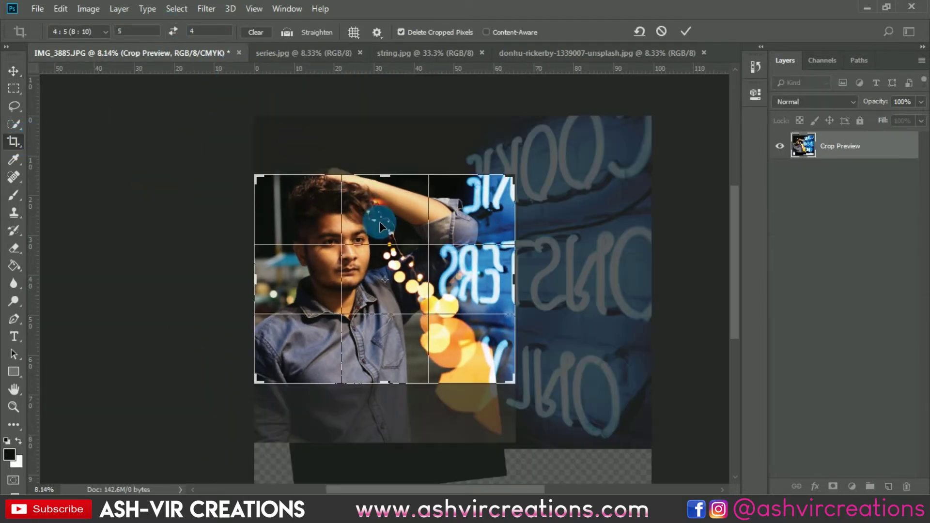
left_click_drag(527, 184, 553, 164)
key("ctrl+r")
scroll(300, 234, "up", 3)
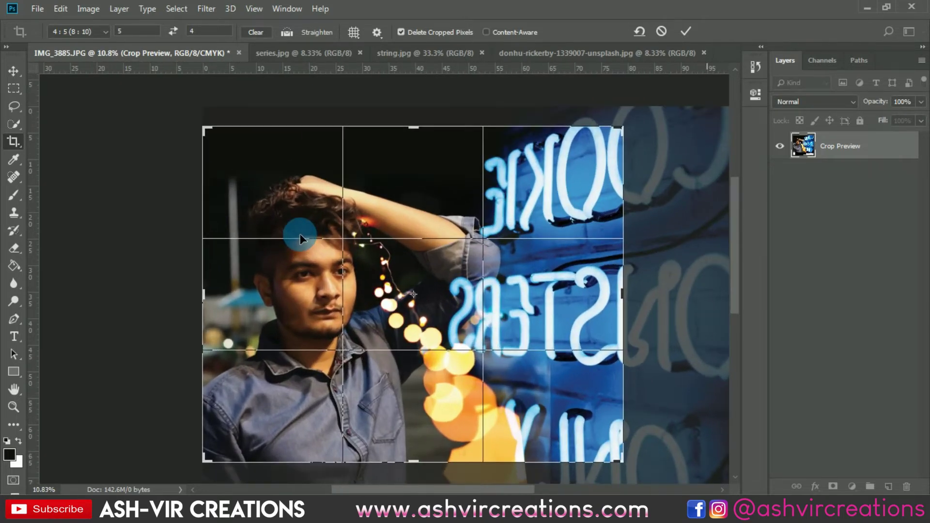
Tighten the crop frame slightly, shift the image up a little inside it and apply the crop
left_click_drag(638, 471, 618, 453)
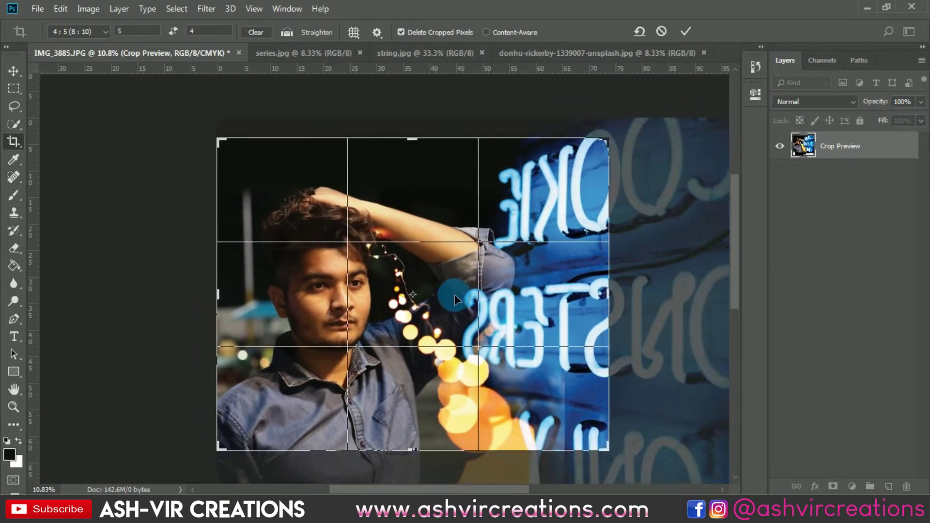
scroll(446, 285, "up", 1)
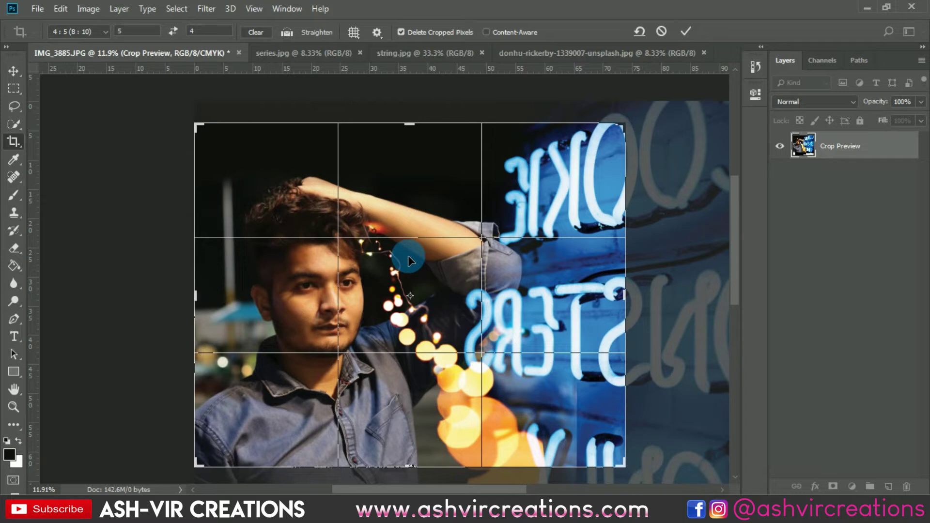
left_click_drag(408, 252, 408, 245)
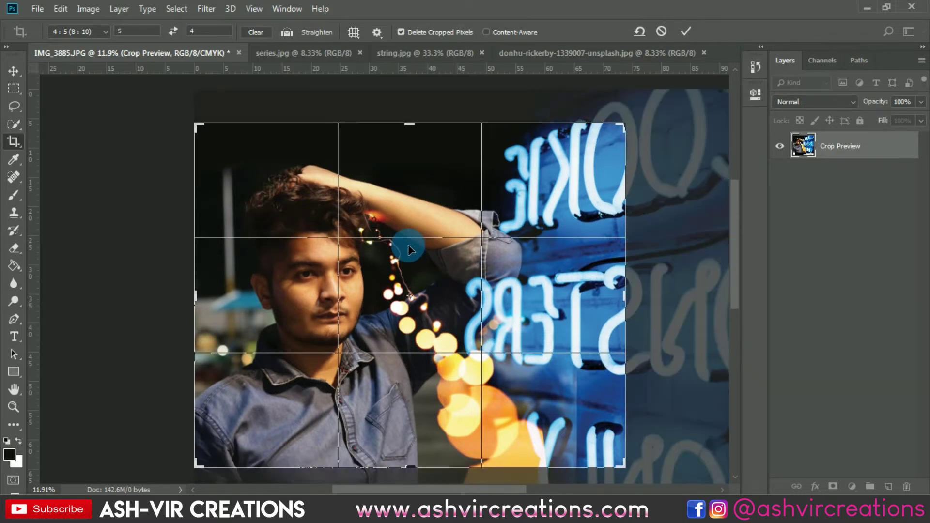
left_click(690, 30)
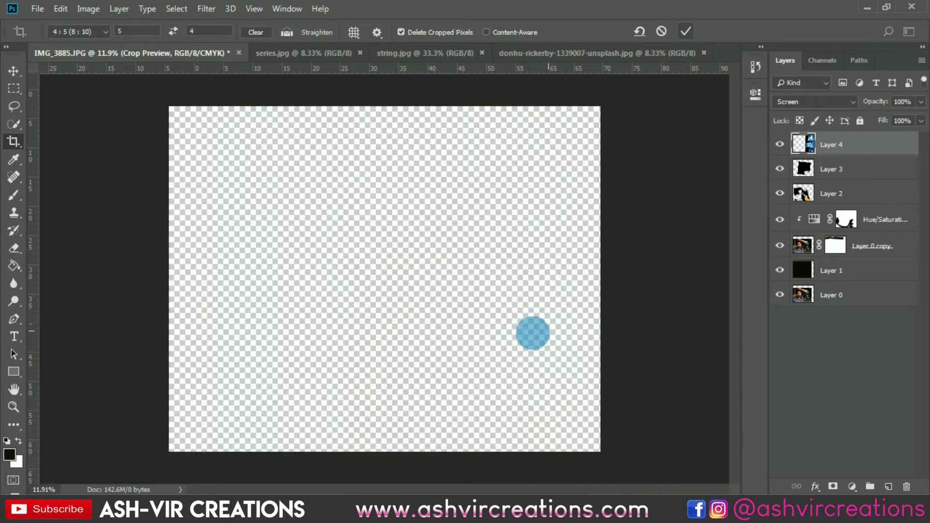
key("v")
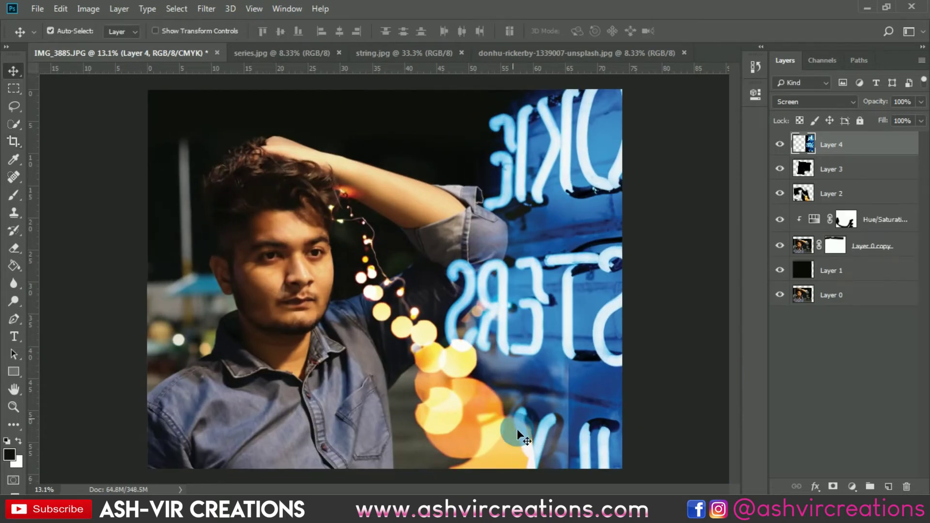
Compare the composite with the neon sign layer and the bokeh layer hidden and shown
left_click(781, 145)
left_click(782, 145)
left_click(782, 144)
left_click(781, 145)
left_click(853, 151)
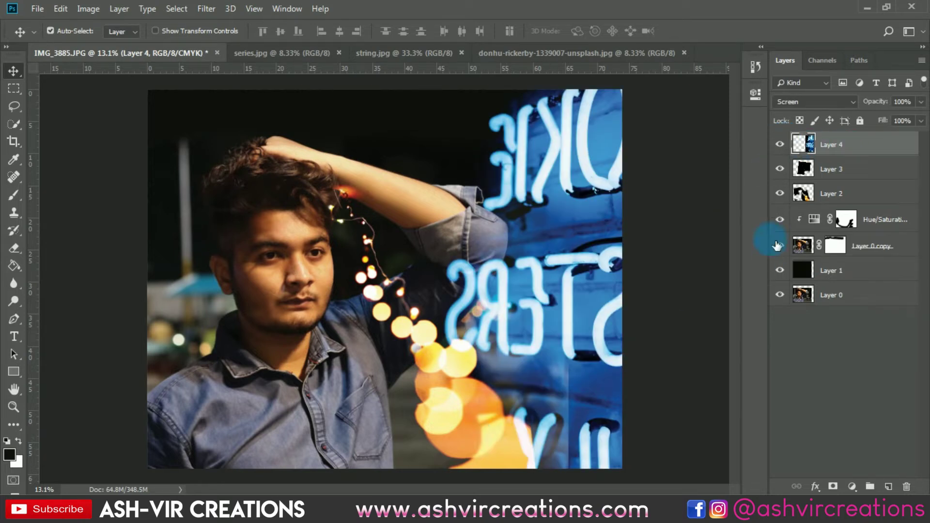
left_click(783, 192)
left_click(783, 193)
left_click(782, 193)
left_click(783, 193)
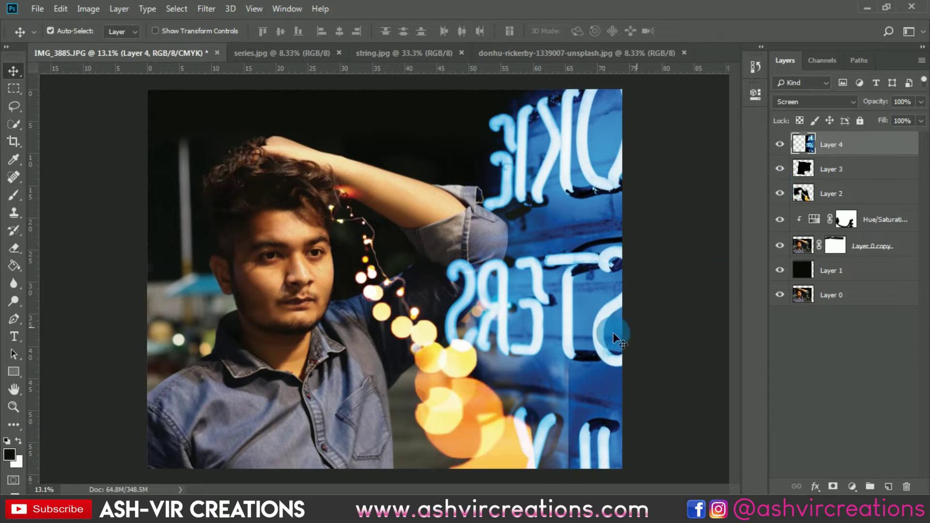
scroll(566, 352, "up", 3)
scroll(566, 359, "down", 2)
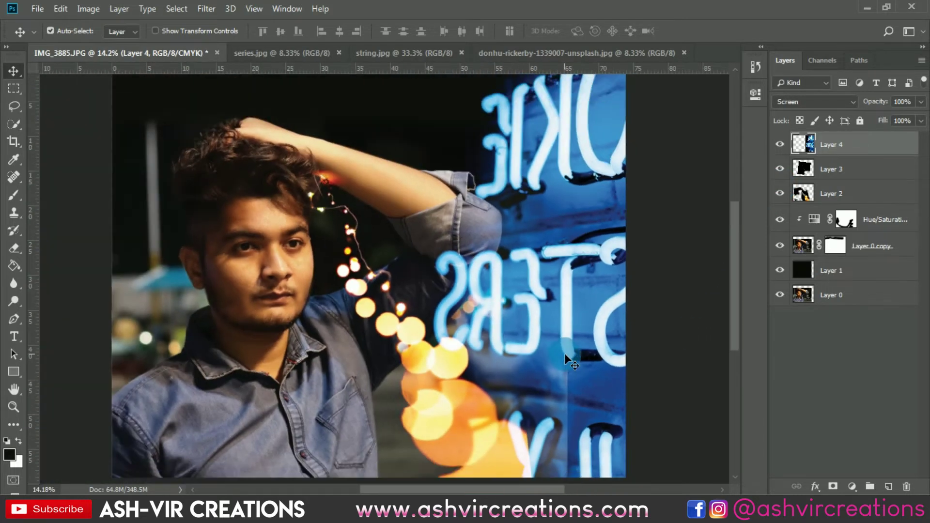
scroll(590, 341, "down", 1)
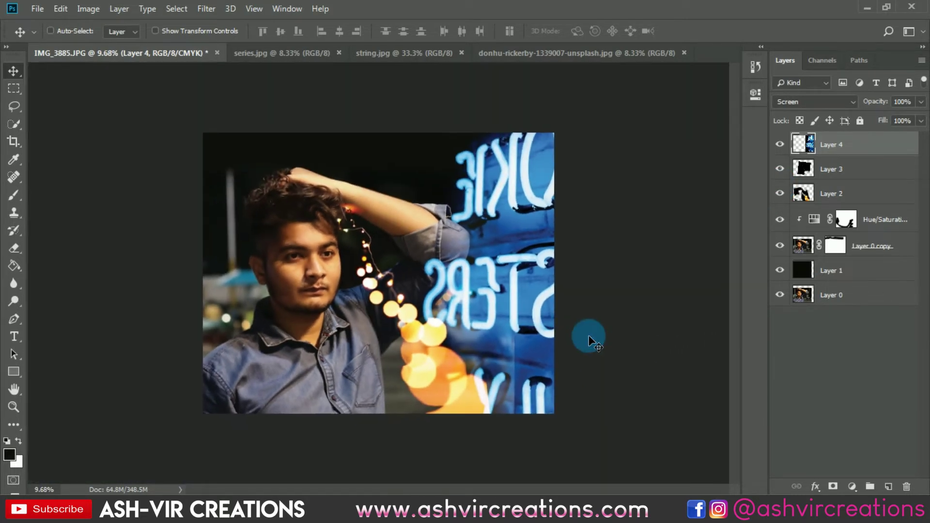
key("ctrl+t")
key("ctrl+minus")
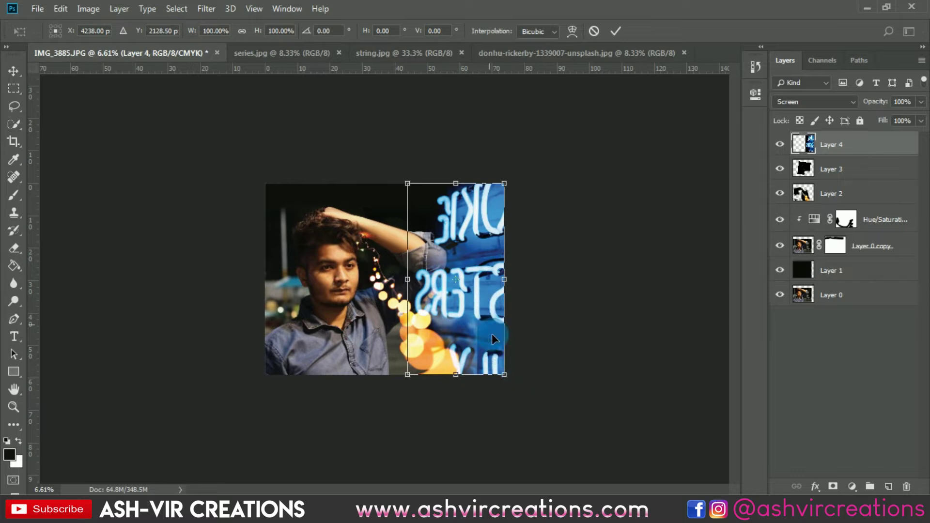
double_click(473, 284)
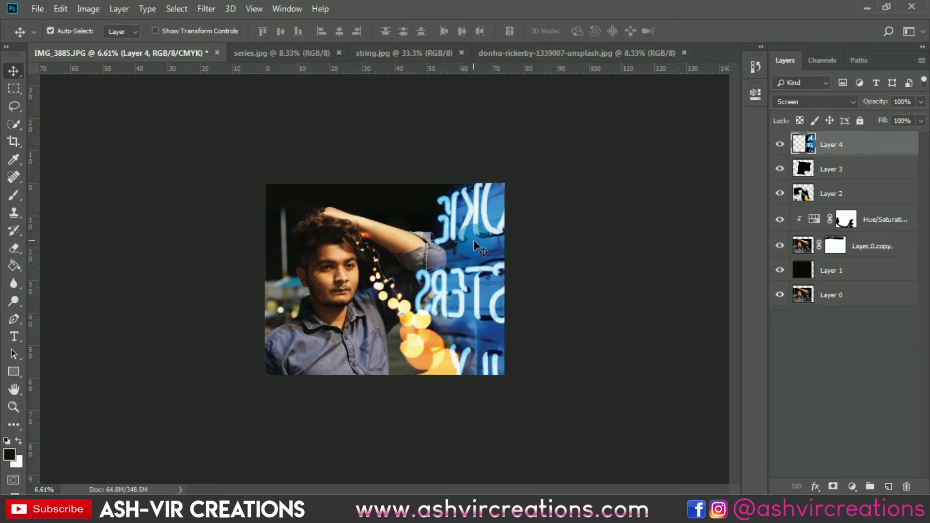
key("ctrl+0")
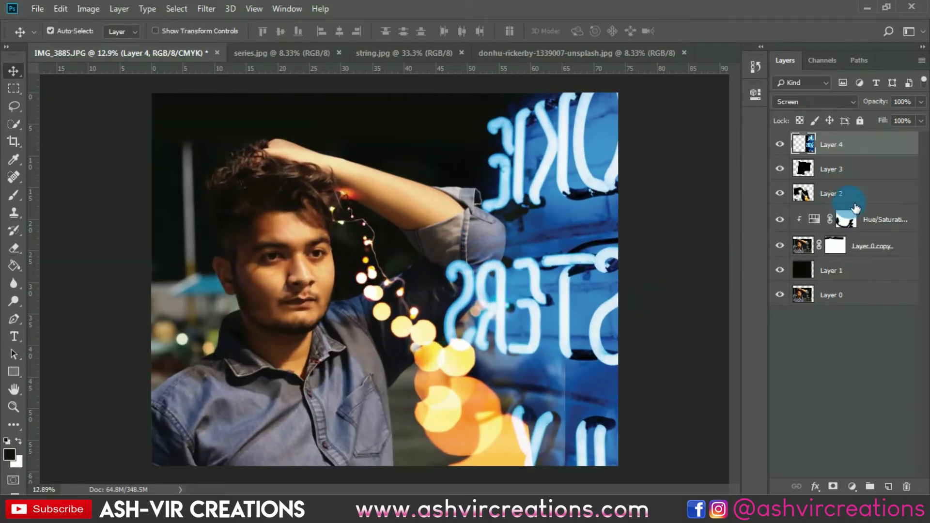
Add a new layer above the Hue/Saturation adjustment and brush black over the background behind the neon sign
left_click(848, 220)
left_click(889, 486)
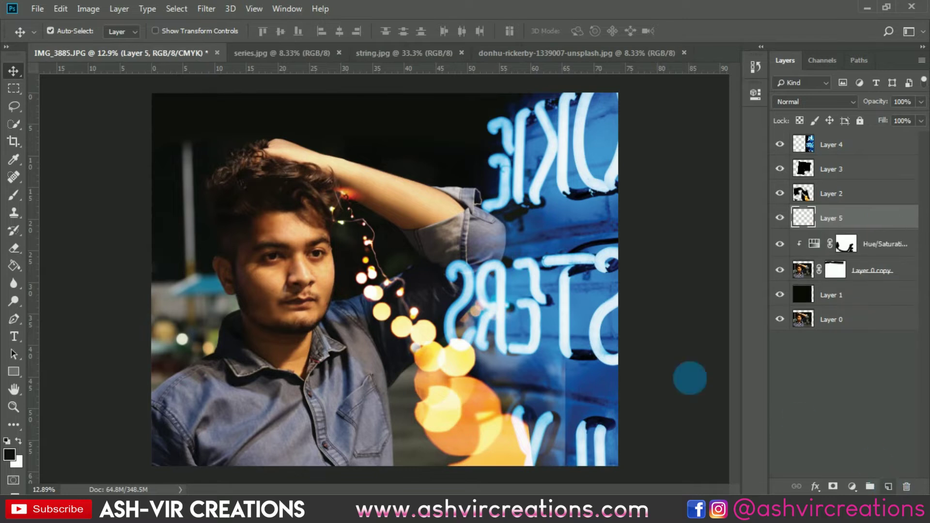
left_click(14, 195)
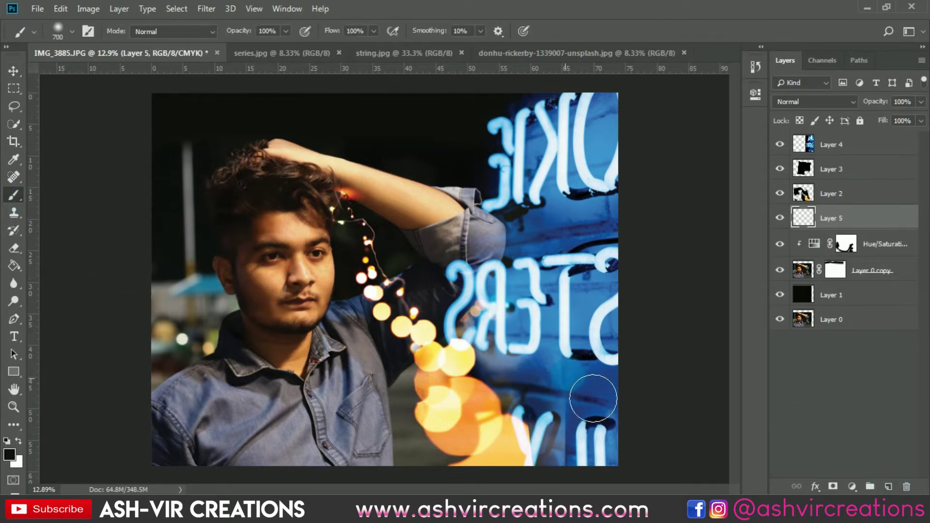
mouse_move(591, 451)
left_mouse_down()
mouse_move(586, 489)
mouse_move(570, 444)
mouse_move(533, 418)
mouse_move(564, 413)
mouse_move(505, 415)
mouse_move(535, 430)
left_mouse_up()
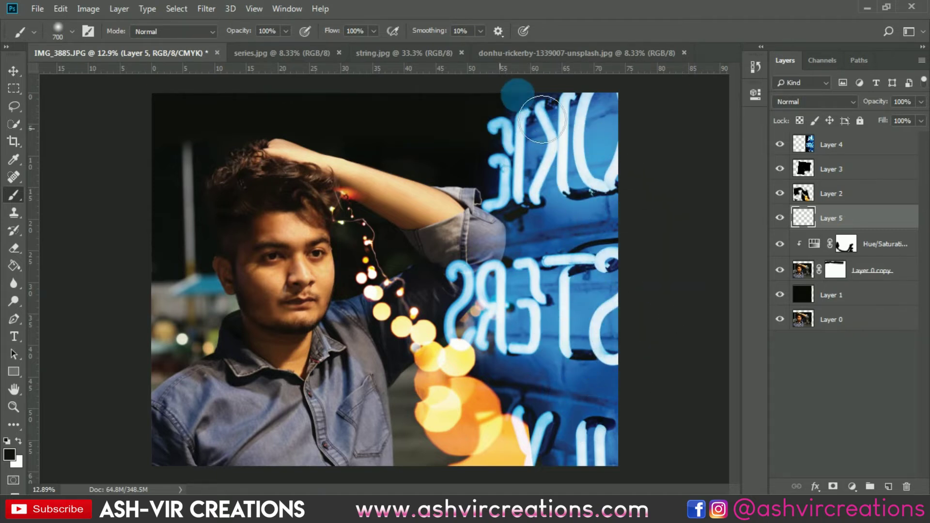
mouse_move(611, 209)
left_mouse_down()
mouse_move(656, 331)
mouse_move(606, 414)
mouse_move(505, 418)
mouse_move(511, 478)
mouse_move(637, 480)
left_mouse_up()
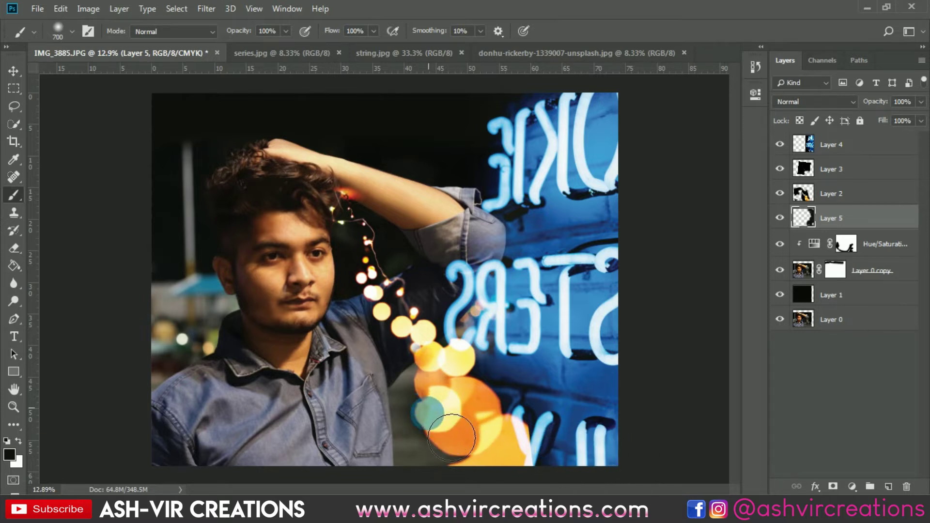
Compare the composite with the black painted layer behind the neon sign hidden and shown
scroll(508, 426, "up", 1)
scroll(532, 407, "down", 2)
key("v")
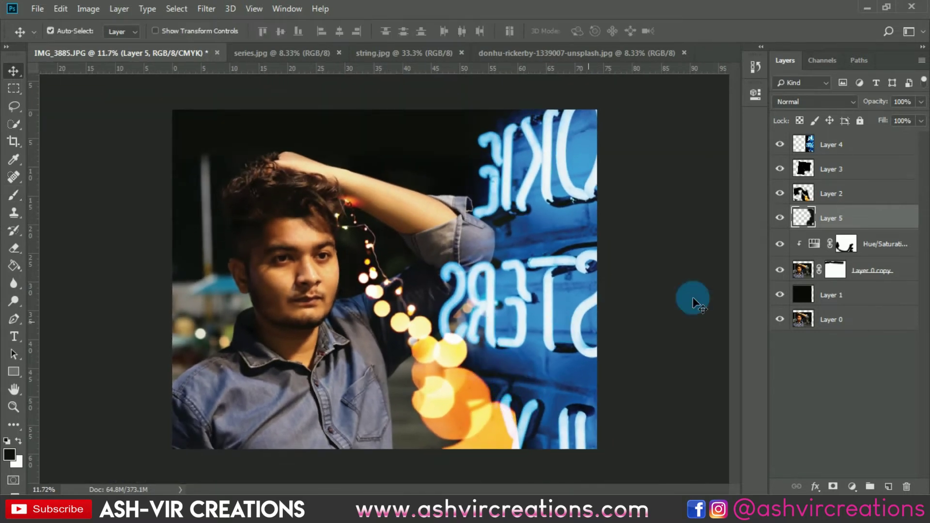
left_click(785, 217)
left_click(788, 221)
left_click(789, 221)
left_click(789, 222)
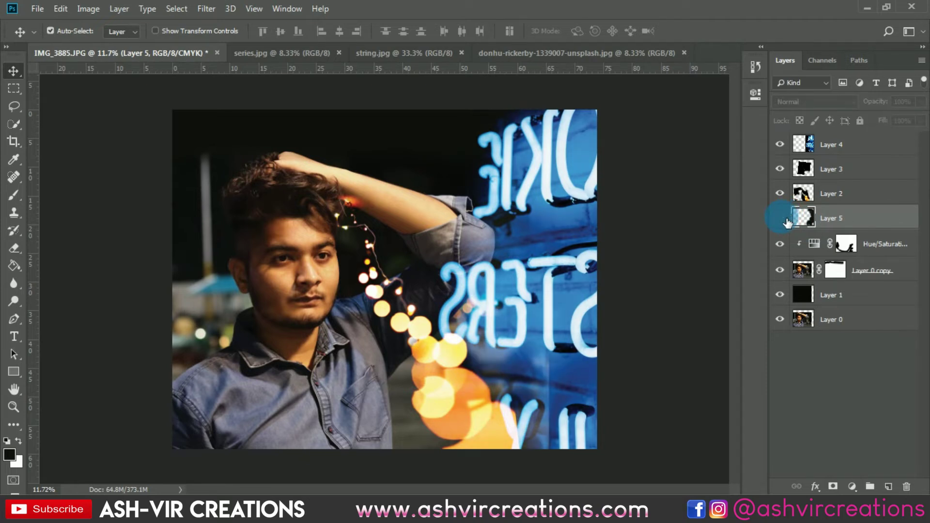
left_click(788, 221)
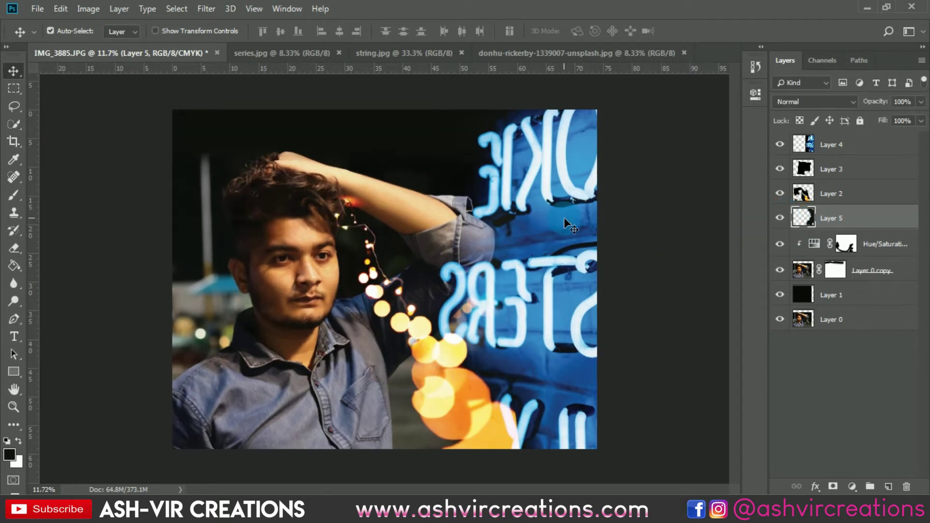
Open the bokeh photo ashvirphoto-544917.jpeg and bring it into the IMG_3885.JPG portrait composite as a new layer
left_click(37, 7)
left_click(46, 33)
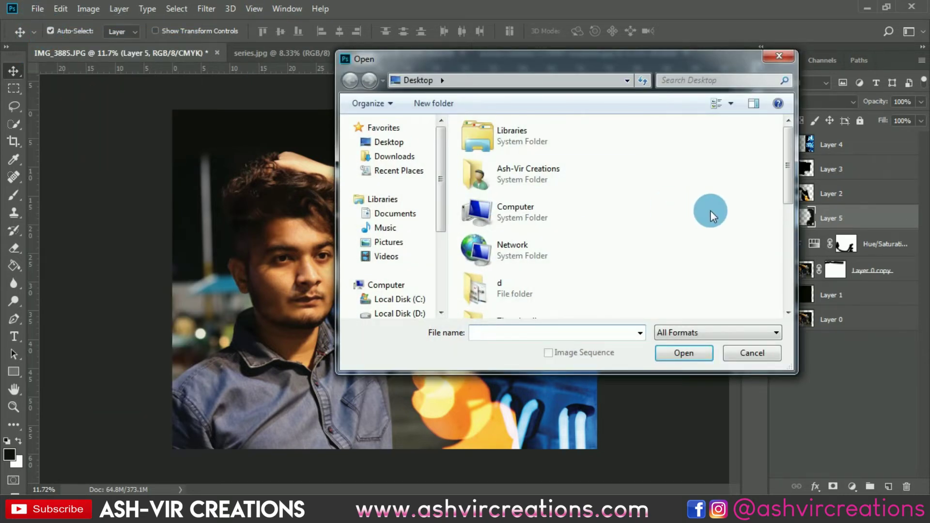
scroll(632, 261, "down", 5)
double_click(516, 187)
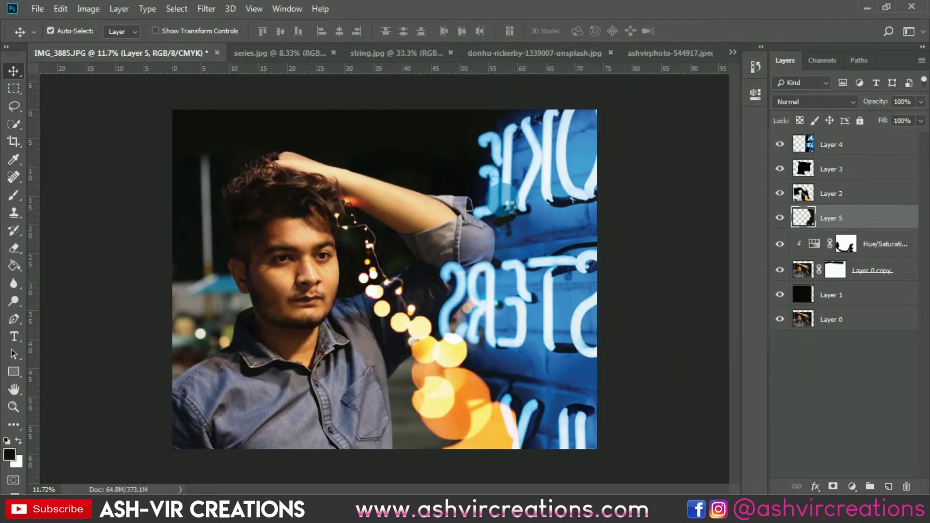
left_click(439, 166)
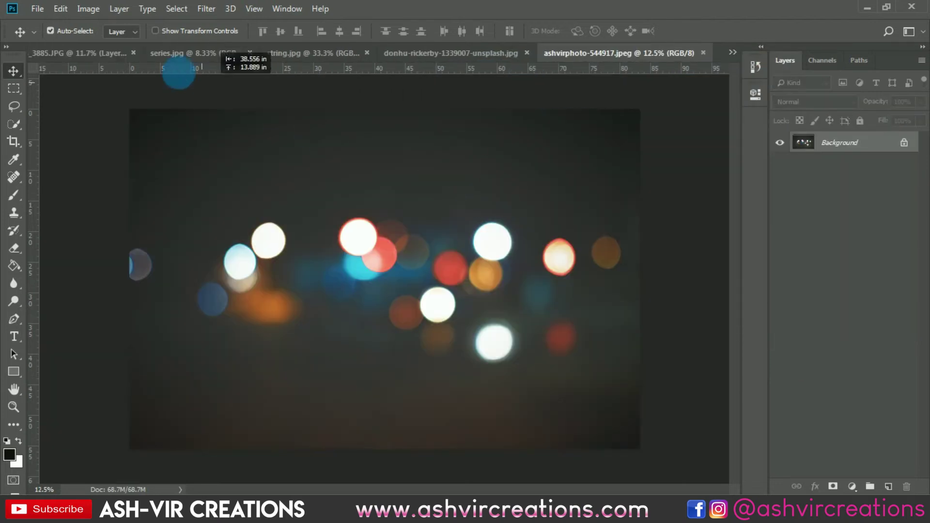
left_click_drag(115, 53, 298, 176)
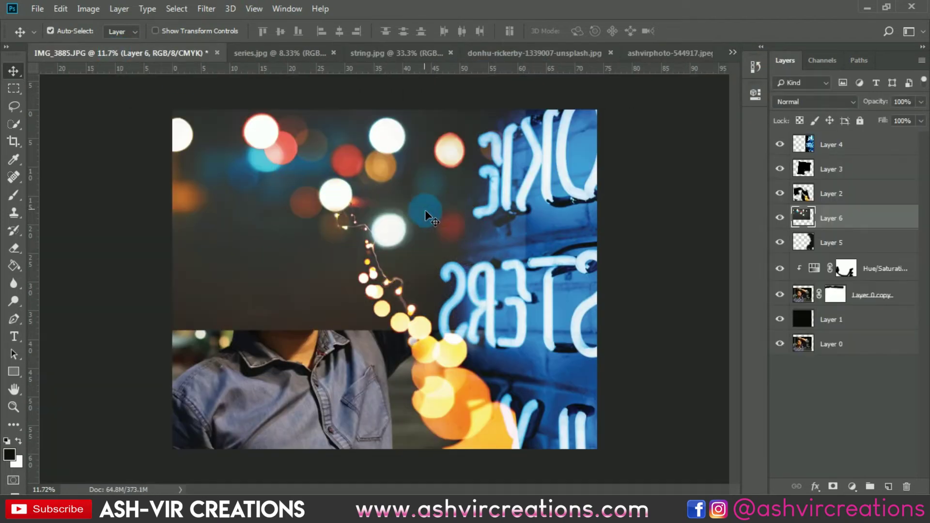
Move the new bokeh layer to the top of the layer stack and reposition it over the portrait
left_click_drag(425, 209, 501, 259)
key("ctrl+z")
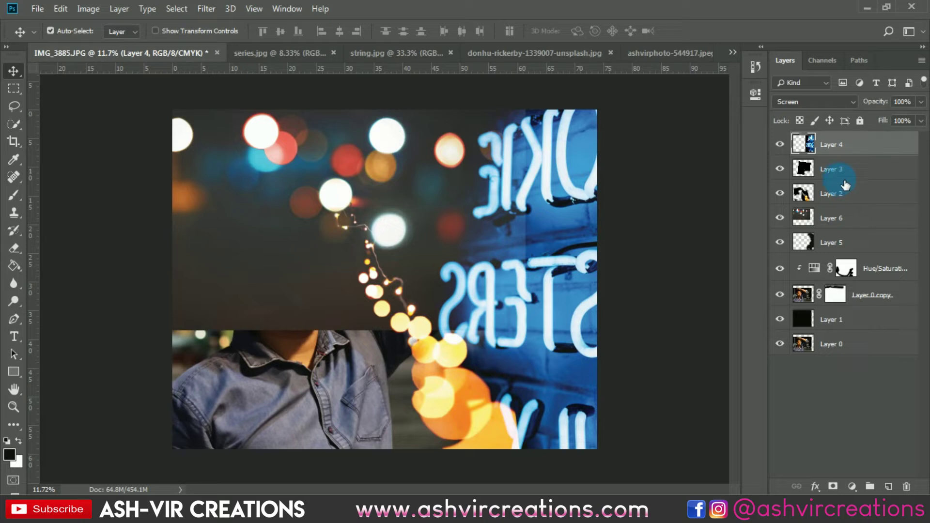
left_click_drag(843, 210, 834, 140)
left_click_drag(384, 204, 461, 307)
Darken the bokeh layer with Levels at a black input level of 74 and set its blend mode to Screen
key("ctrl+l")
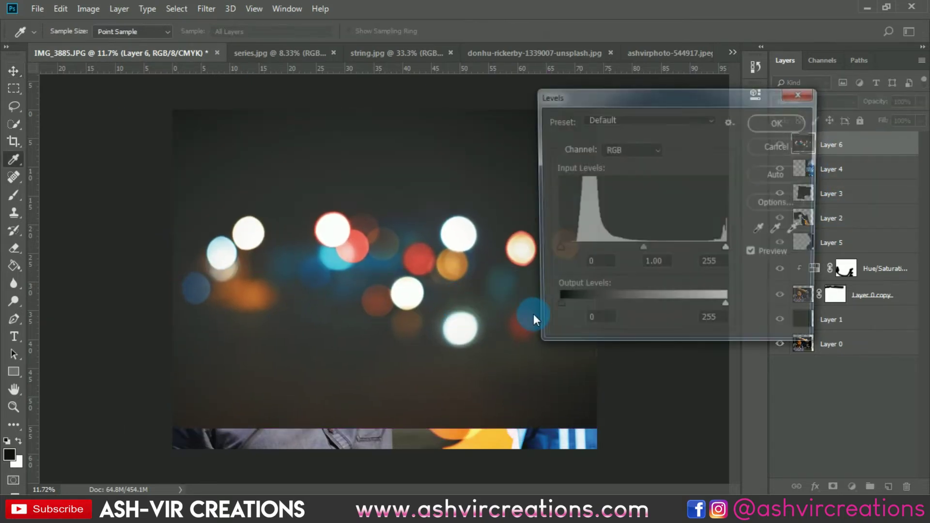
left_click_drag(556, 250, 607, 244)
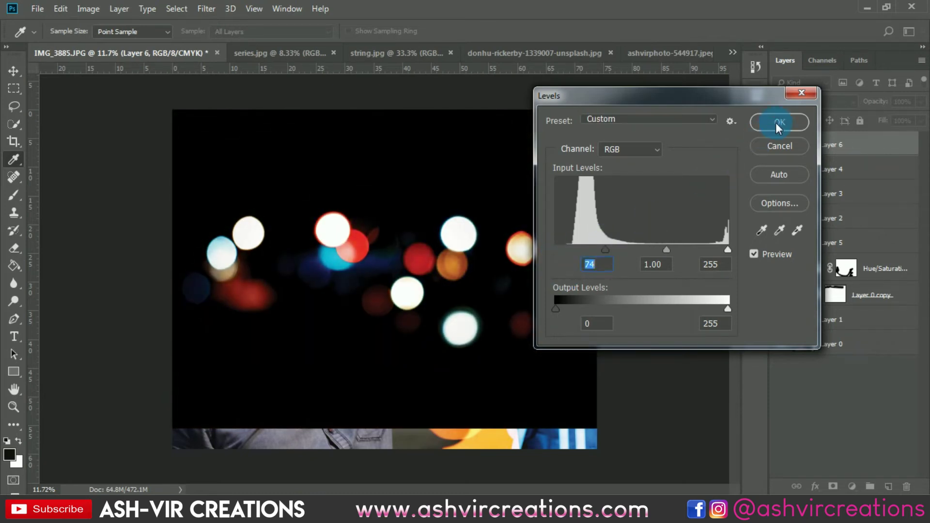
left_click(777, 124)
left_click(803, 103)
left_click(783, 216)
Scale the bokeh layer to about 179%, rotate it about 39° and place its lights over the portrait's lower left area
left_click_drag(430, 237, 385, 363)
key("ctrl+minus")
key("ctrl+t")
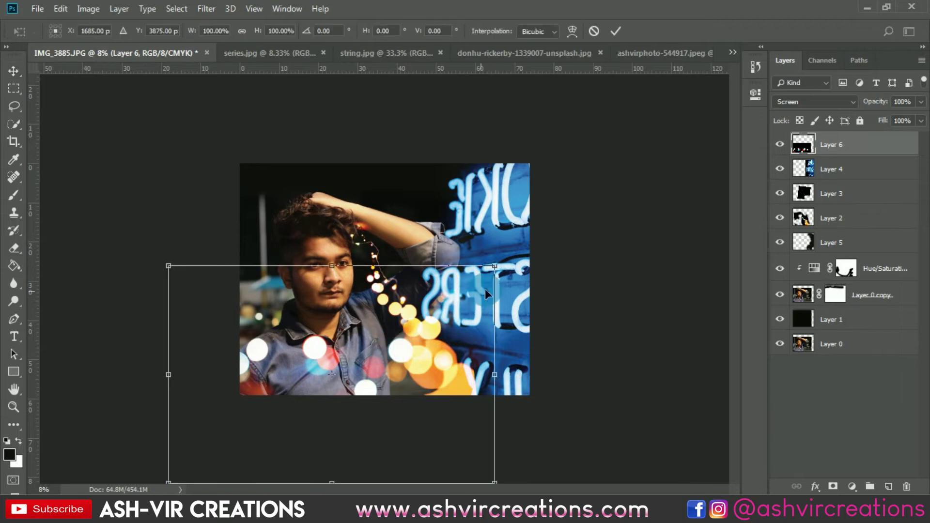
left_click_drag(500, 274, 638, 202)
left_click_drag(423, 336, 373, 280)
left_click_drag(570, 325, 614, 304)
left_click_drag(392, 380, 394, 335)
key("Return")
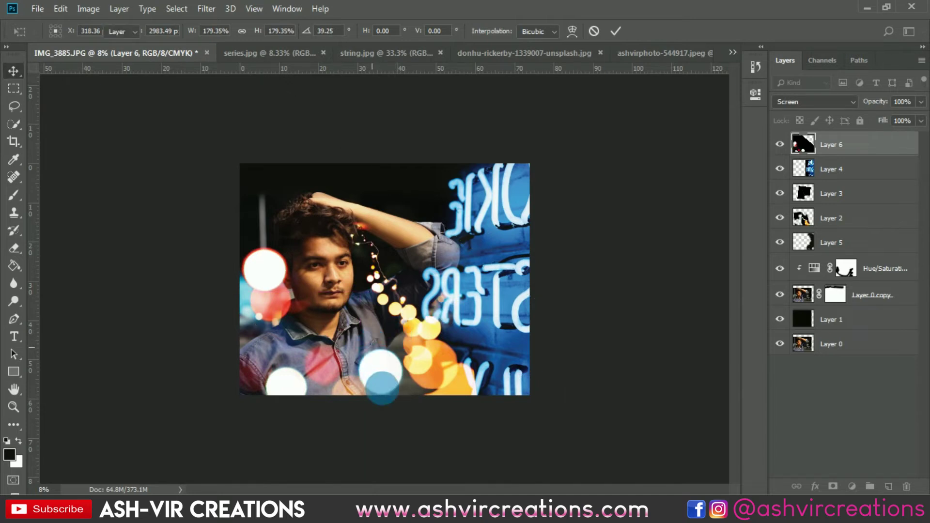
scroll(383, 377, "up", 2)
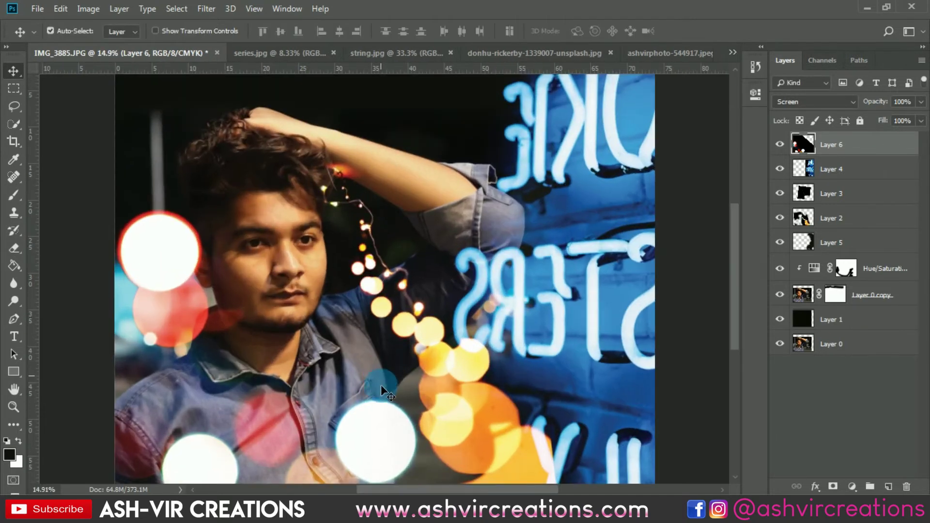
left_click_drag(386, 415, 391, 318)
scroll(391, 318, "up", 1)
left_click(10, 94)
left_click(14, 105)
left_click_drag(302, 342, 248, 384)
left_click_drag(188, 430, 176, 164)
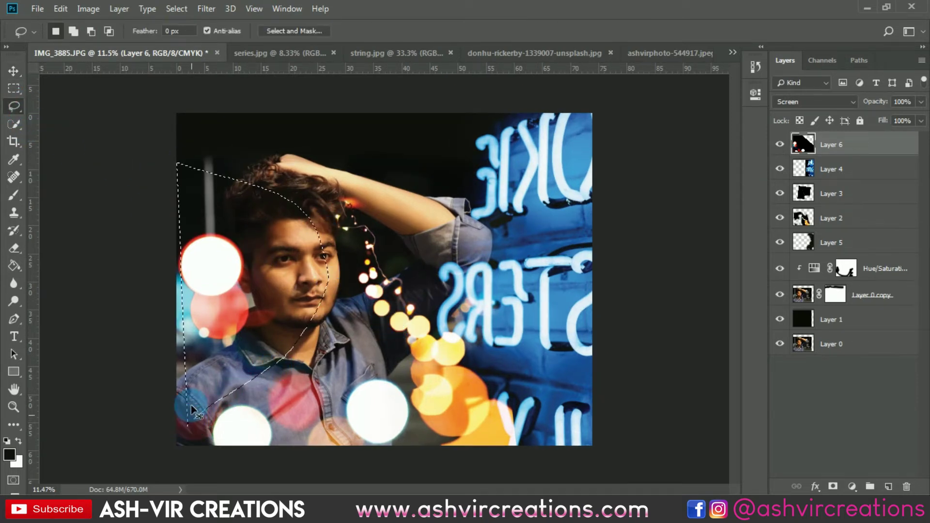
left_click_drag(290, 217, 290, 218)
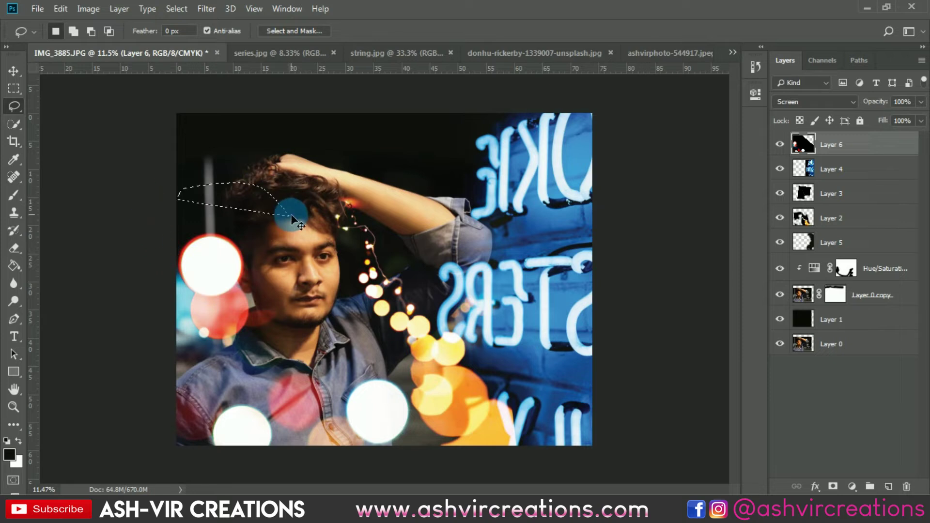
Duplicate the bokeh layer Layer 6 and hide the copy
right_click(835, 150)
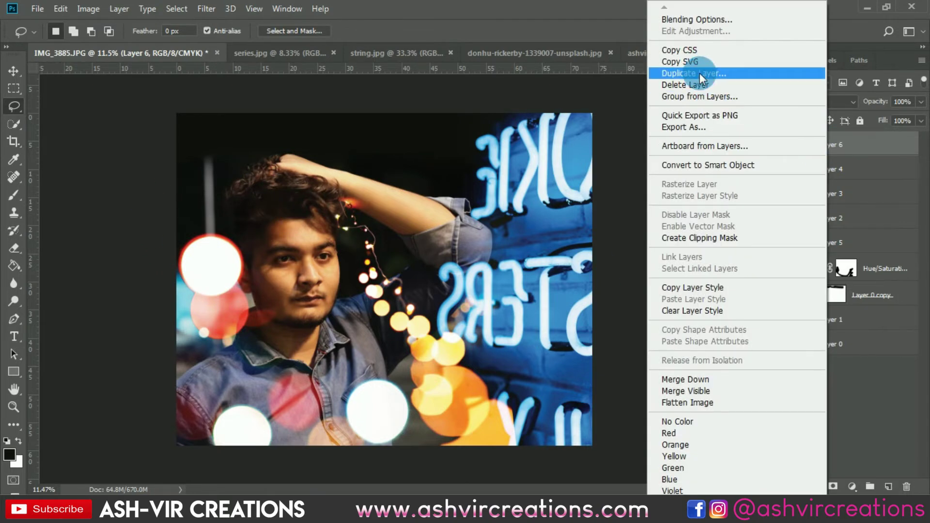
left_click(699, 72)
left_click(591, 128)
left_click(780, 144)
Erase the large bokeh circles beside the face and over the near shoulder on Layer 6 with a soft eraser
left_click(846, 169)
left_click(14, 248)
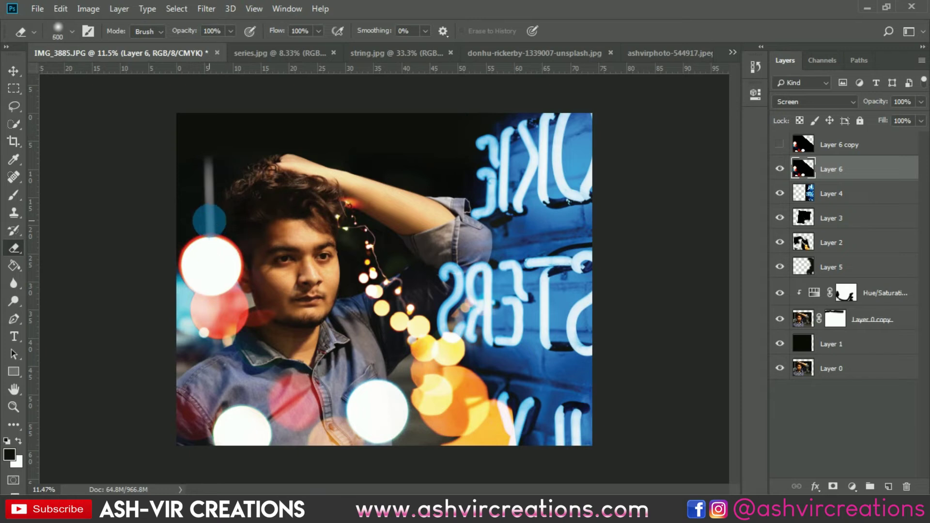
left_click_drag(245, 245, 264, 326)
key("bracketleft")
key("bracketleft")
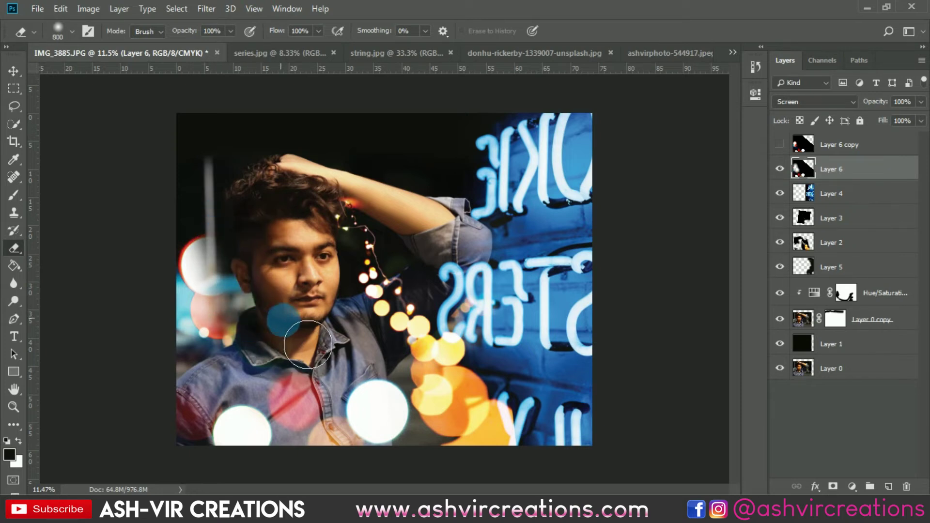
mouse_move(284, 377)
left_mouse_down()
mouse_move(214, 396)
mouse_move(229, 381)
mouse_move(198, 455)
left_mouse_up()
key("bracketright")
mouse_move(255, 316)
left_mouse_down()
mouse_move(223, 245)
mouse_move(195, 325)
mouse_move(241, 269)
mouse_move(219, 302)
mouse_move(249, 284)
mouse_move(198, 336)
mouse_move(274, 289)
mouse_move(252, 323)
mouse_move(223, 262)
left_mouse_up()
scroll(382, 274, "up", 2)
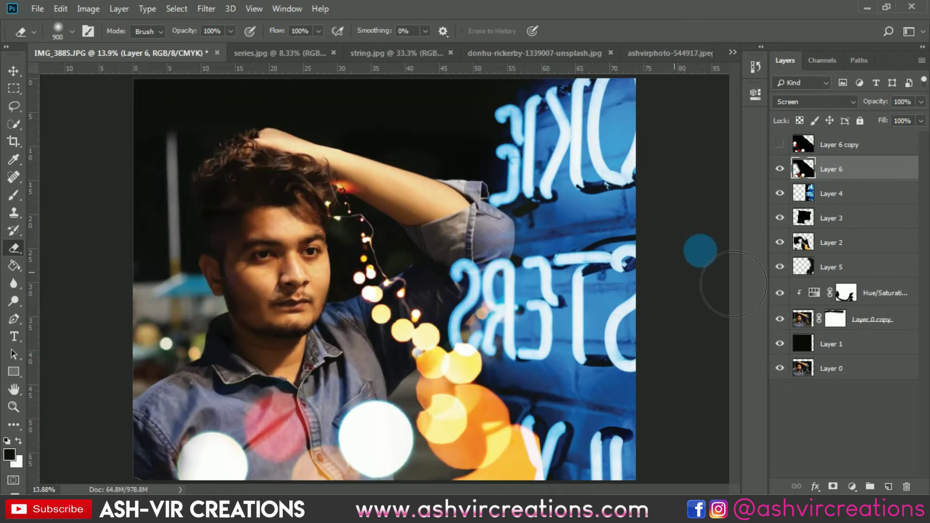
Add a layer above the neon sign, brush a soft black spot over the lower shirt and transform it to fit there
left_click(878, 199)
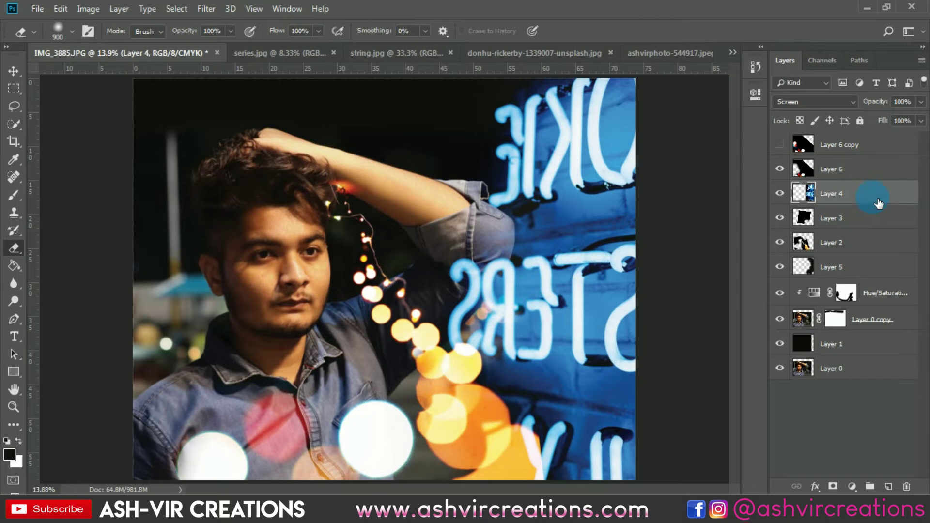
left_click(13, 195)
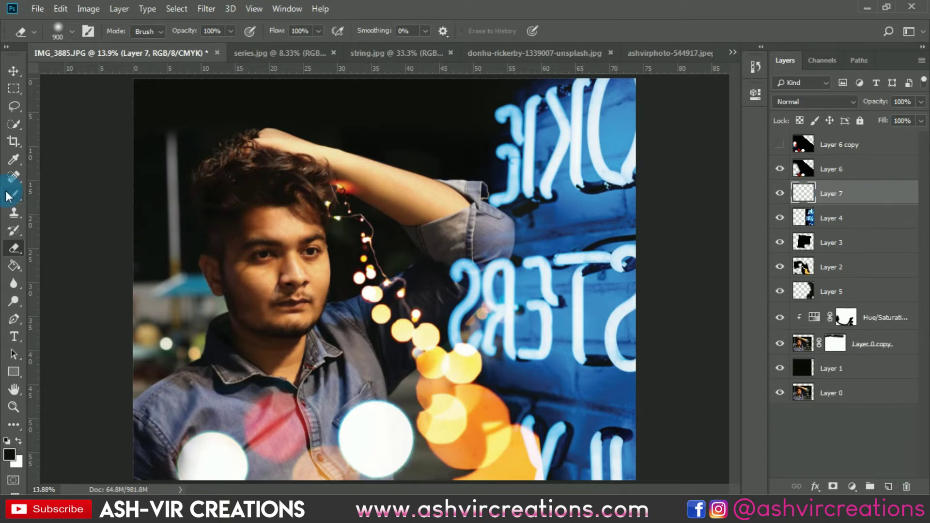
key("ctrl+minus")
mouse_move(314, 422)
left_mouse_down()
mouse_move(247, 428)
mouse_move(405, 430)
mouse_move(412, 438)
mouse_move(333, 437)
mouse_move(320, 312)
mouse_move(341, 339)
left_mouse_up()
key("ctrl+t")
left_click_drag(345, 403, 395, 392)
left_click_drag(464, 330, 491, 315)
key("Return")
Move the black spot layer directly below Layer 2 and set its blend mode to Multiply
left_click_drag(824, 194, 853, 274)
key("ctrl+0")
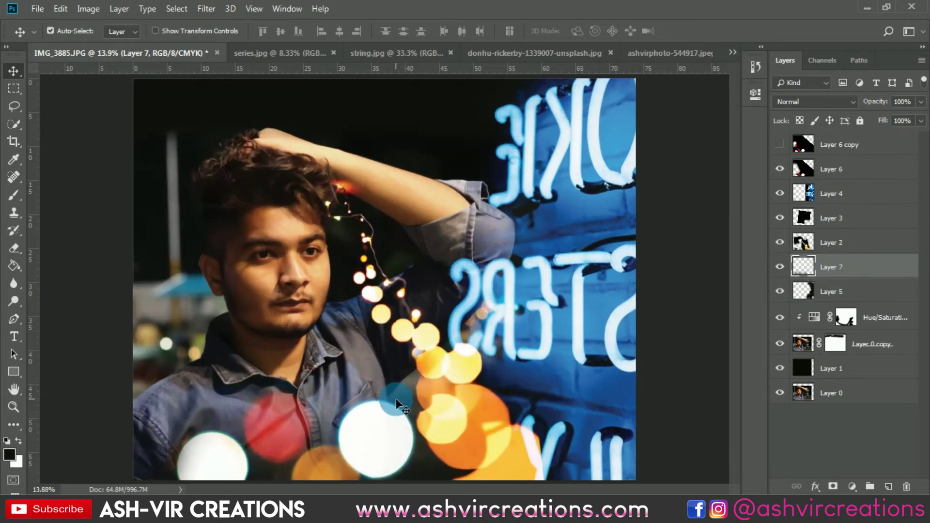
scroll(396, 399, "down", 2)
left_click(789, 103)
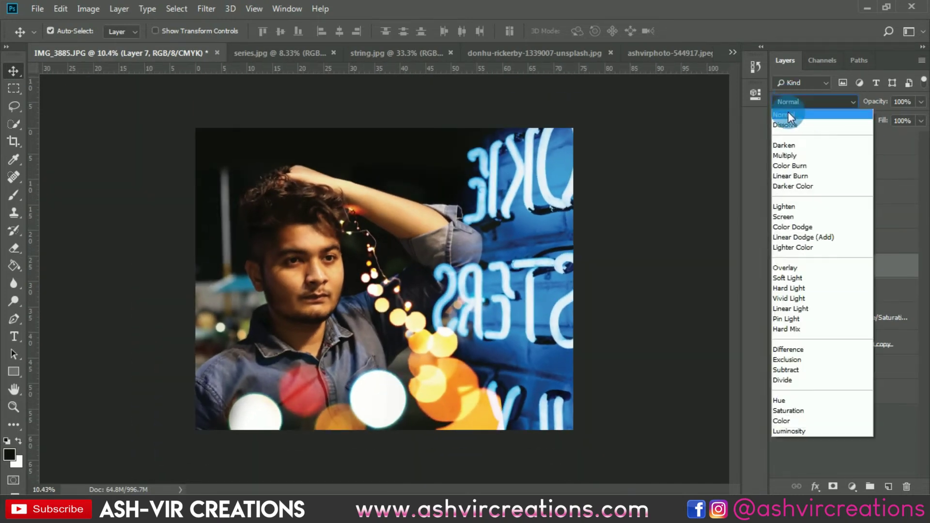
left_click(790, 157)
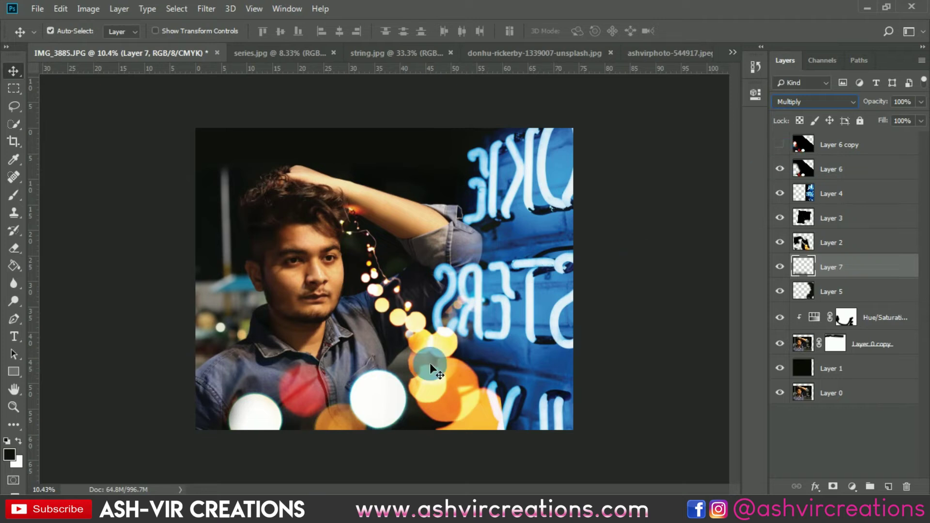
Show the duplicate bokeh layer, transform it so its lights sit along the image's upper edge, and check it against the hidden state
left_click(780, 145)
left_click(838, 145)
key("ctrl+t")
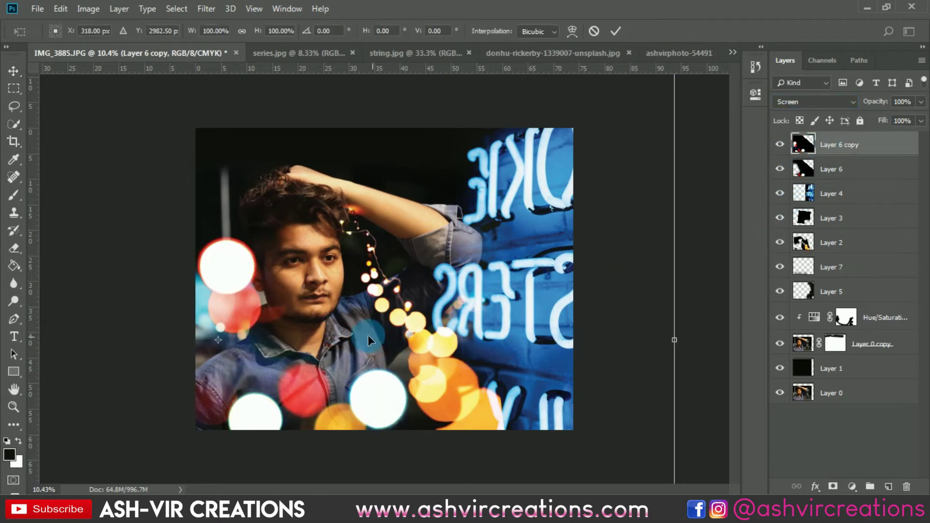
left_click_drag(351, 328, 368, 49)
left_click_drag(158, 264, 382, 161)
left_click(781, 145)
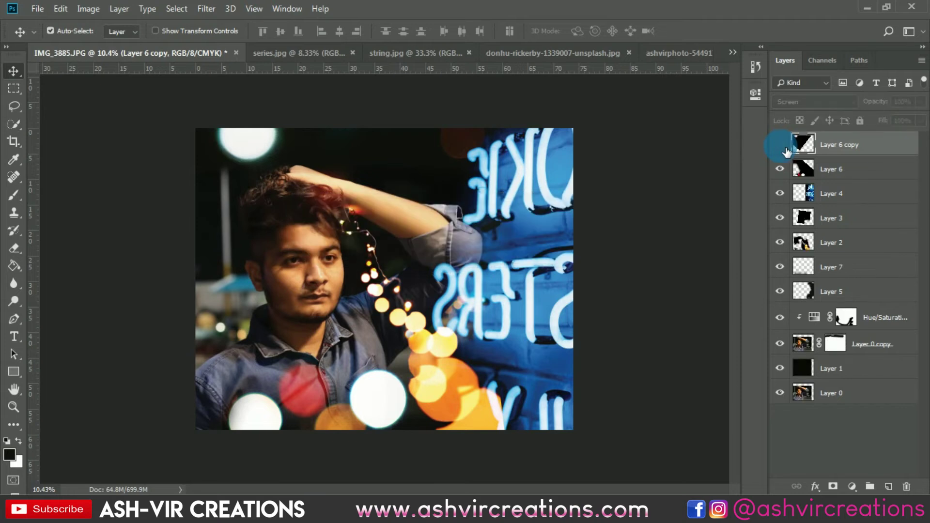
Erase the duplicate bokeh layer over the subject, the dark background and the neon sign with a soft 900-pixel eraser
left_click(14, 249)
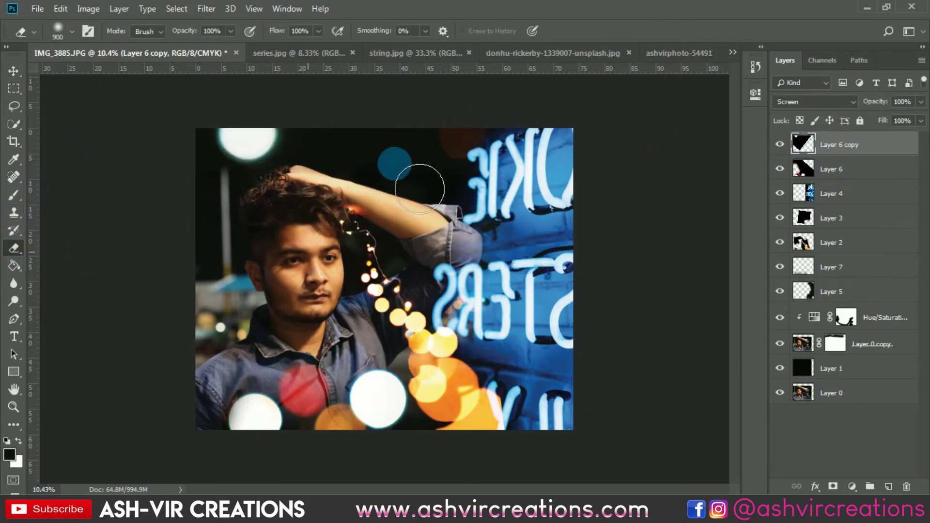
mouse_move(313, 266)
left_mouse_down()
mouse_move(388, 310)
mouse_move(594, 283)
mouse_move(603, 309)
mouse_move(602, 299)
left_mouse_up()
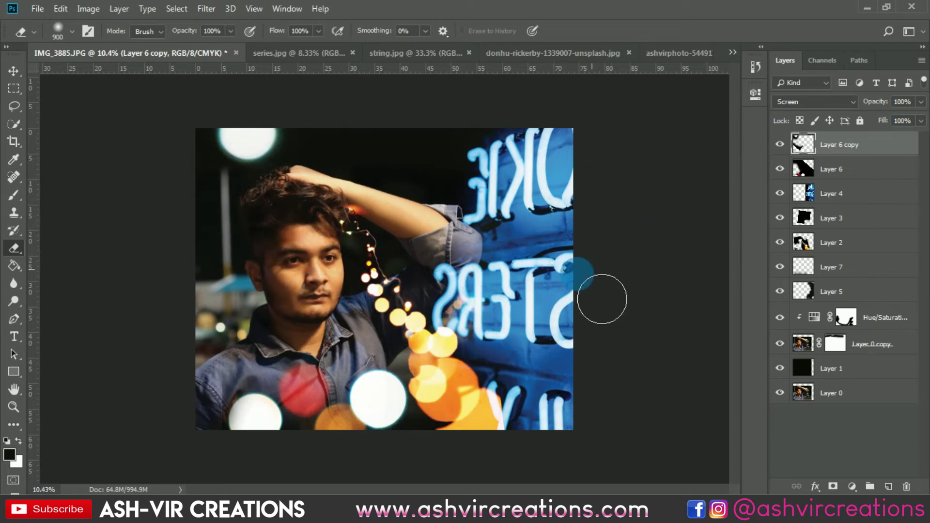
key("v")
scroll(445, 277, "up", 2)
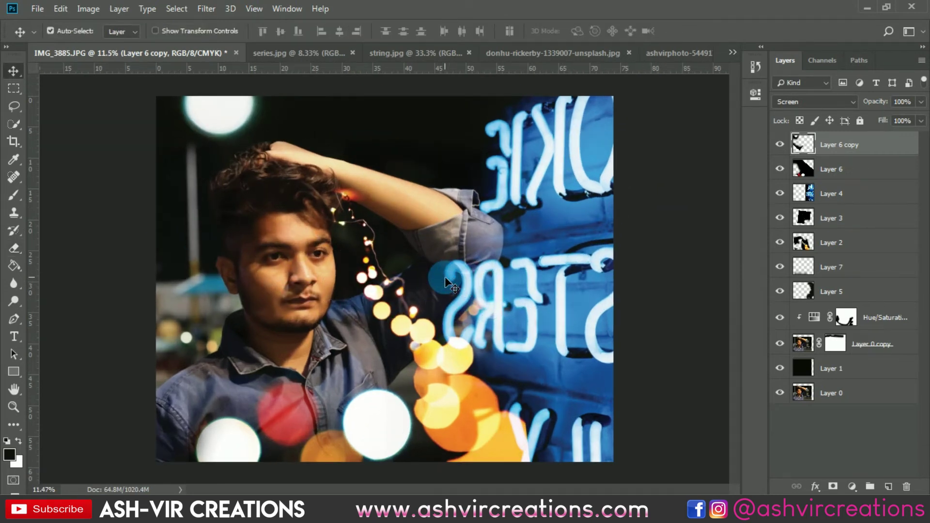
scroll(445, 277, "down", 2)
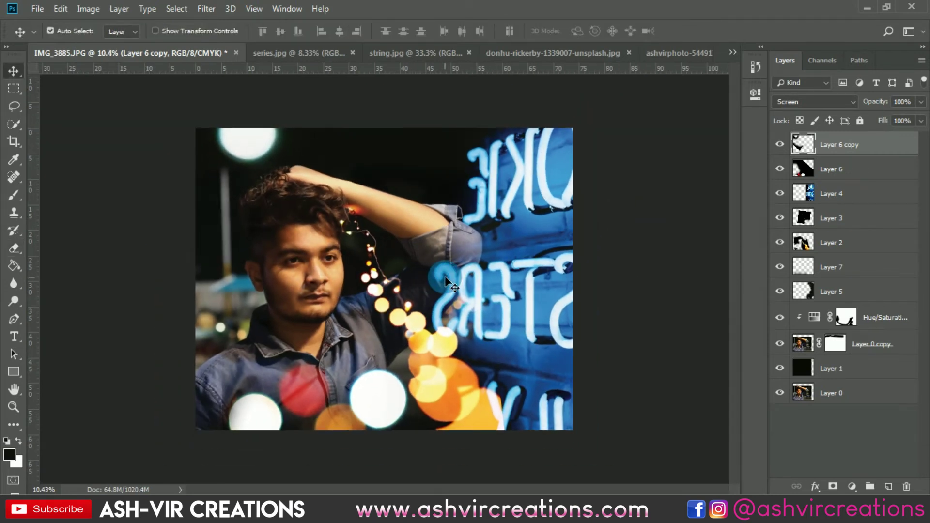
Merge all layers from Layer 1 up to Layer 6 copy into one layer, leaving Layer 0 separate
left_click(833, 368)
left_click(872, 152, "shift")
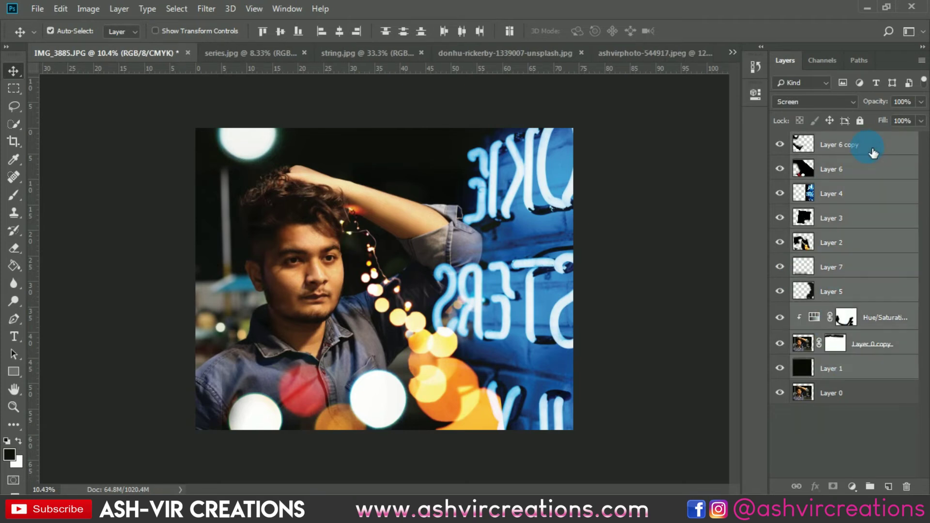
right_click(868, 147)
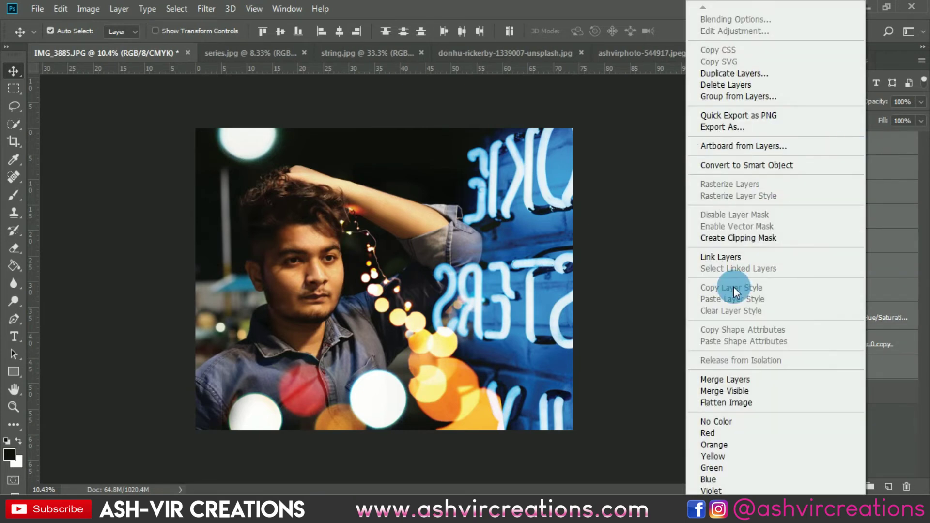
left_click(725, 380)
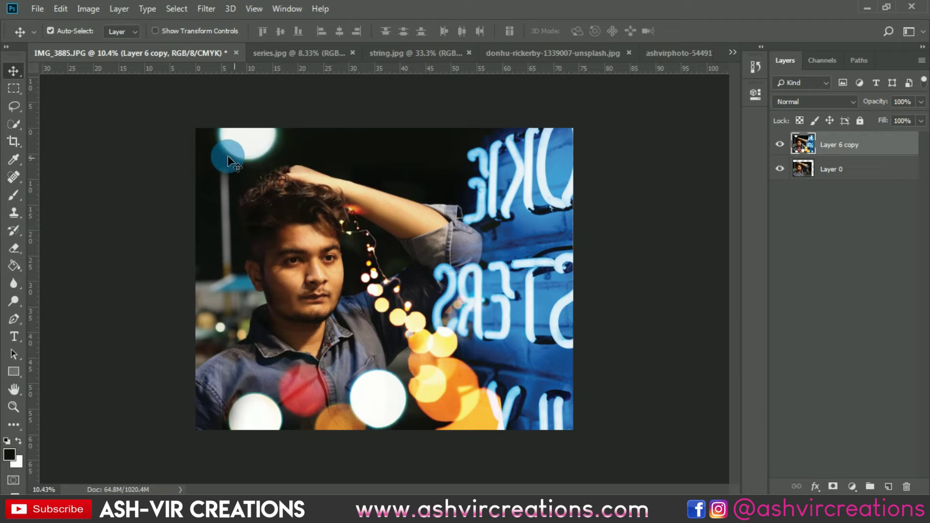
Crop the image to its current canvas bounds with Delete Cropped Pixels enabled to discard the overhanging bokeh content
left_click(13, 141)
left_click(281, 191)
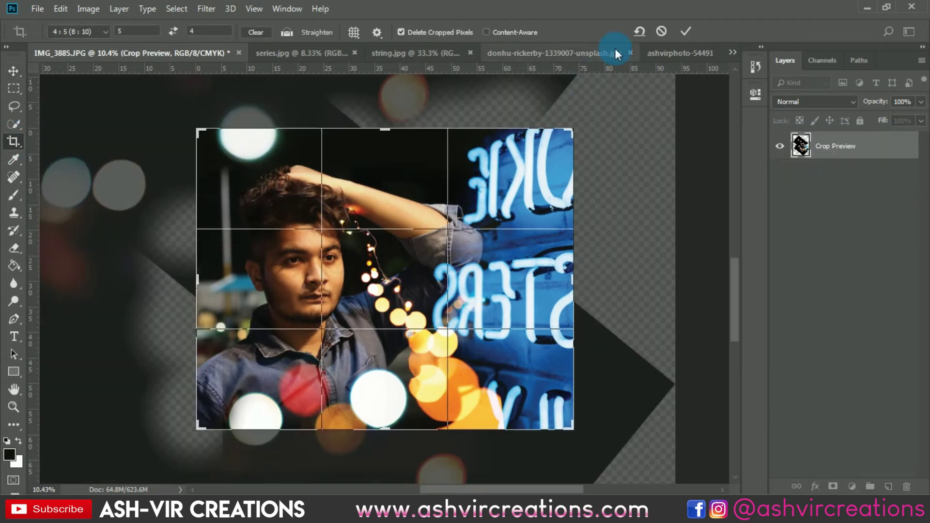
left_click(688, 30)
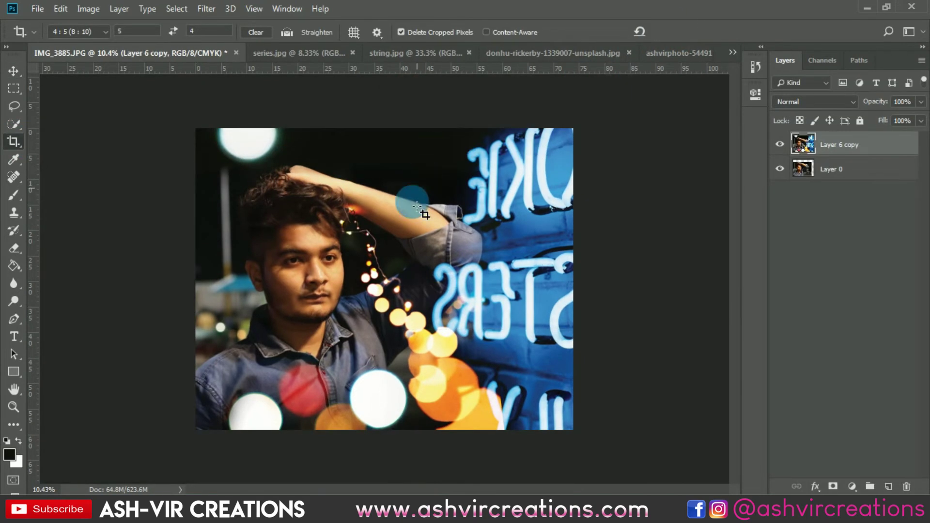
key("v")
scroll(325, 179, "up", 2)
scroll(325, 179, "down", 1)
Open the Camera Raw Filter on the merged layer and set post-crop vignetting to -26 and temperature to -13
left_click(207, 8)
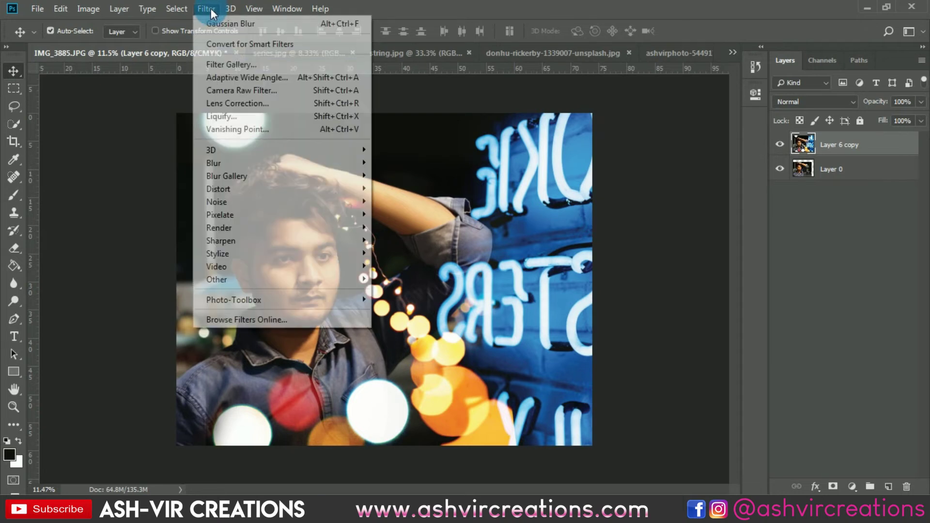
left_click(229, 91)
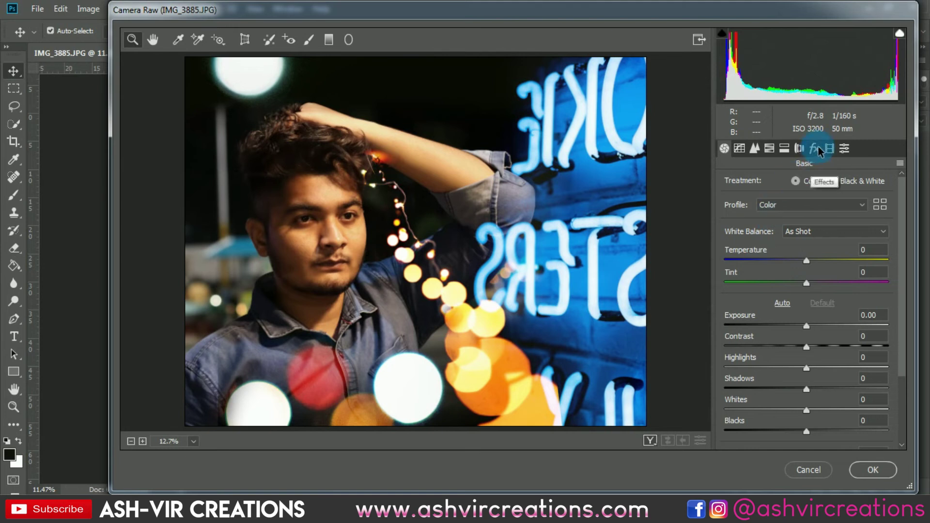
left_click(816, 148)
mouse_move(805, 328)
left_mouse_down()
mouse_move(780, 324)
mouse_move(812, 324)
mouse_move(788, 328)
left_mouse_up()
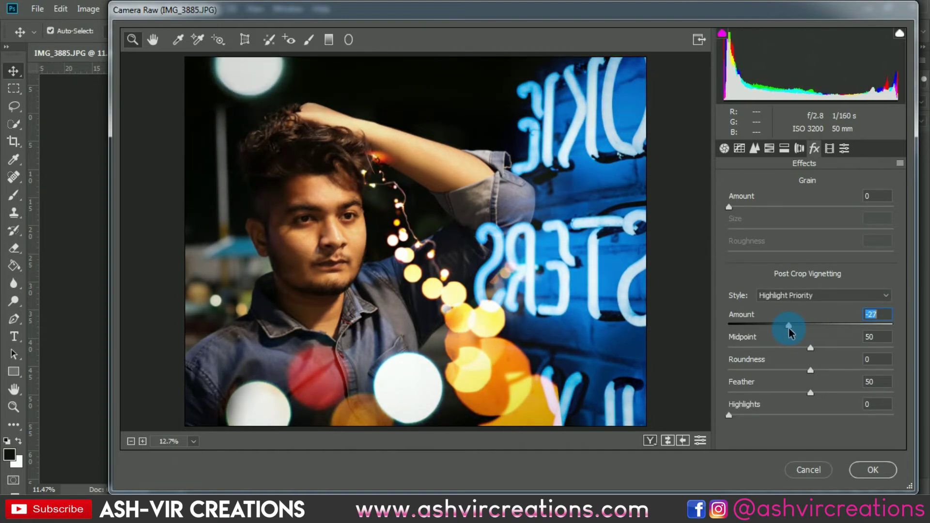
left_click(724, 149)
left_click_drag(809, 260, 796, 264)
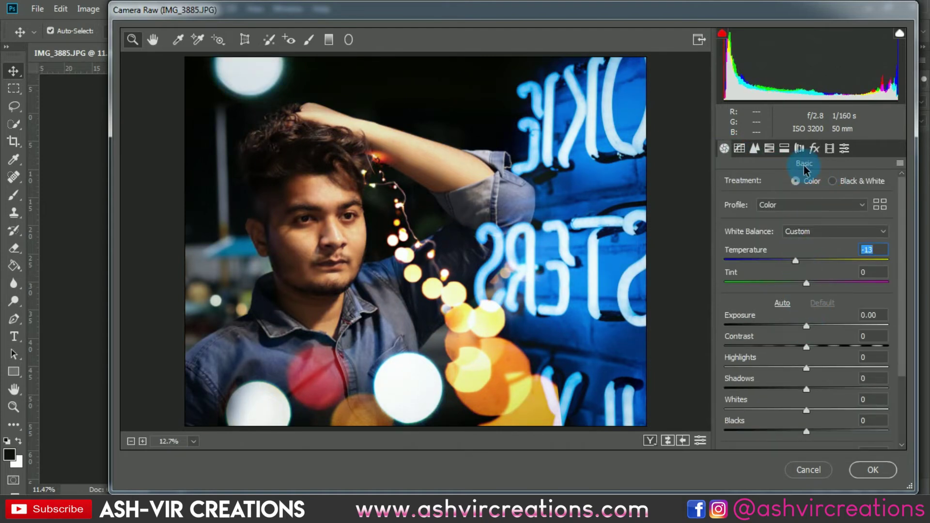
Set the Blue Primary hue to -25 in the camera calibration settings
left_click(814, 149)
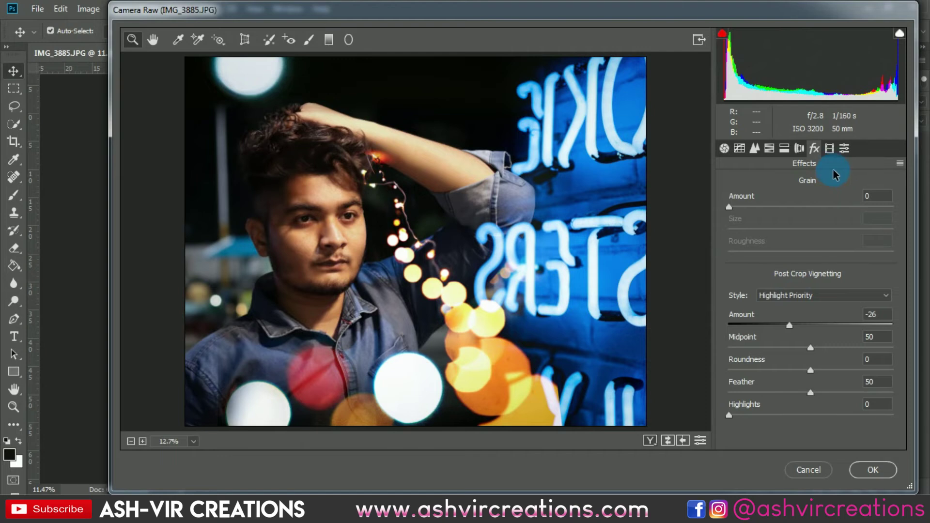
left_click(829, 148)
mouse_move(782, 403)
left_mouse_down()
mouse_move(726, 397)
mouse_move(807, 406)
mouse_move(790, 406)
left_mouse_up()
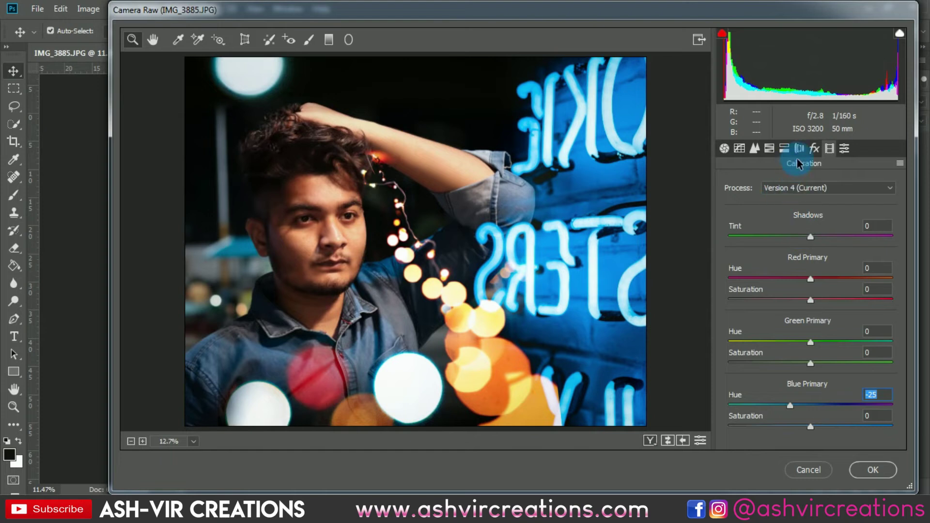
Split-tone the highlights with hue 38 and saturation 7, and check the effect on the neon sign up close
left_click(781, 148)
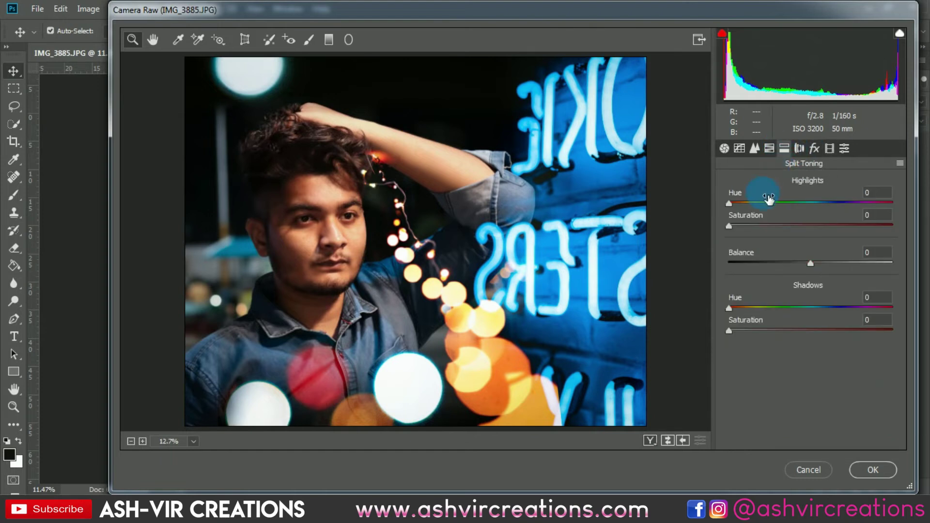
left_click(754, 205)
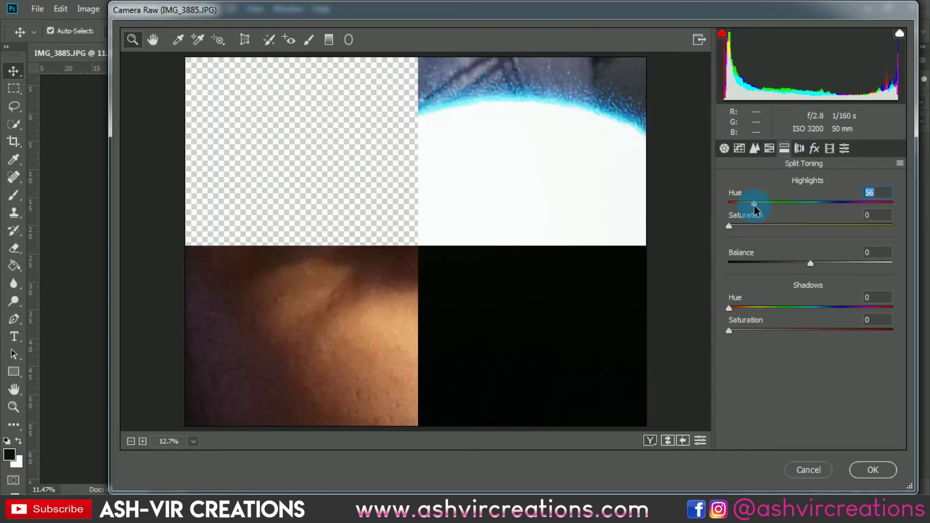
left_click(752, 225)
left_click_drag(755, 205, 740, 226)
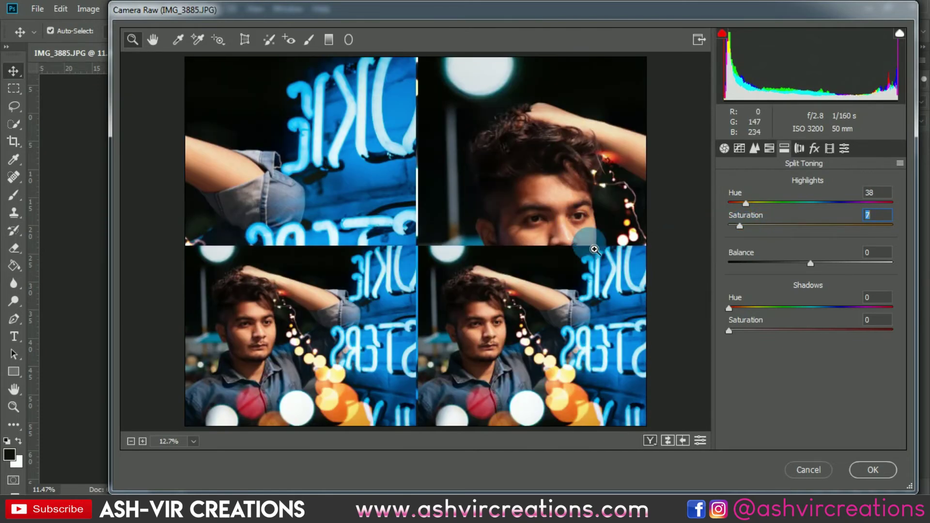
left_click(563, 262)
left_click(563, 262, "alt")
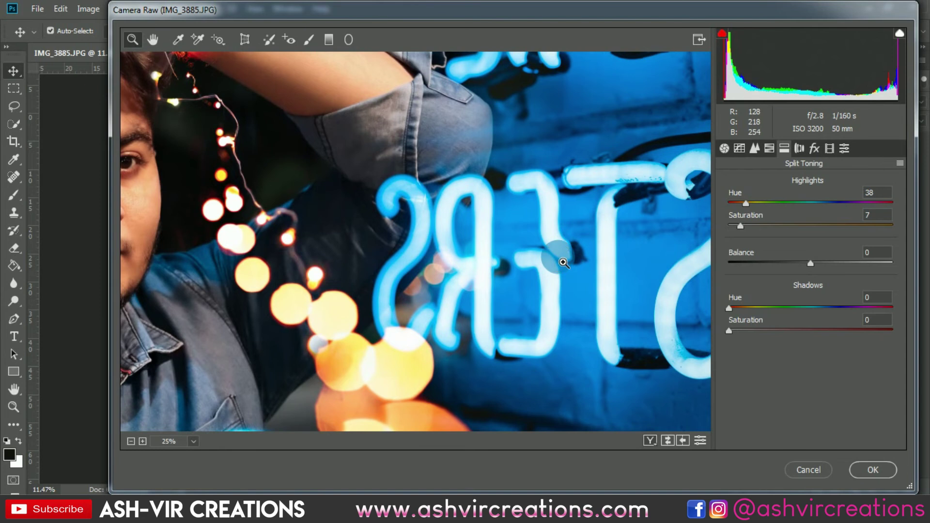
left_click(525, 257, "alt")
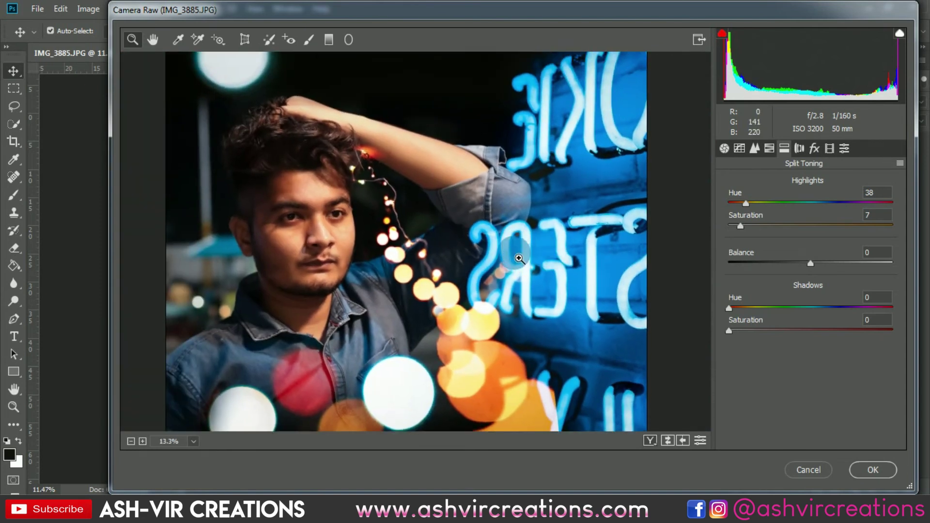
left_click(526, 257, "alt")
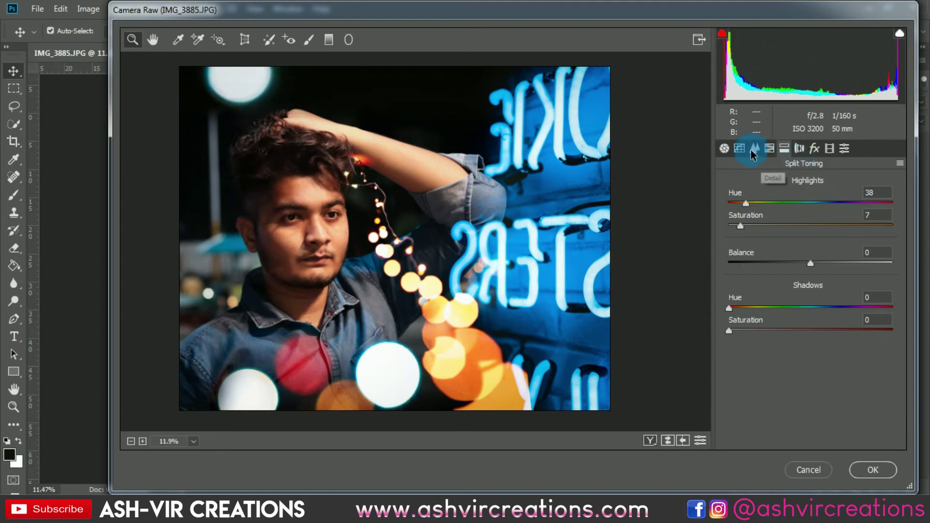
Shift the HSL hues to Yellows -69, Greens +100, Aquas -31 and Blues -13
left_click(770, 150)
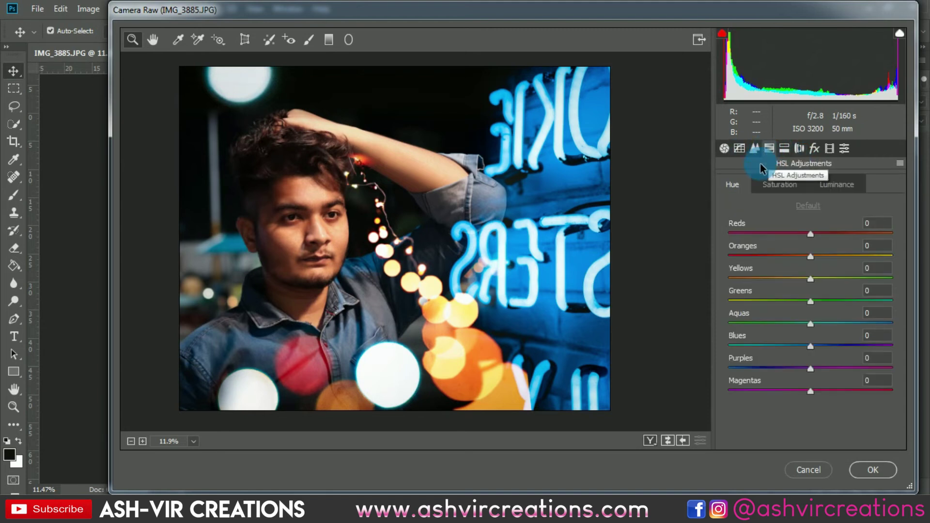
left_click_drag(792, 283, 925, 298)
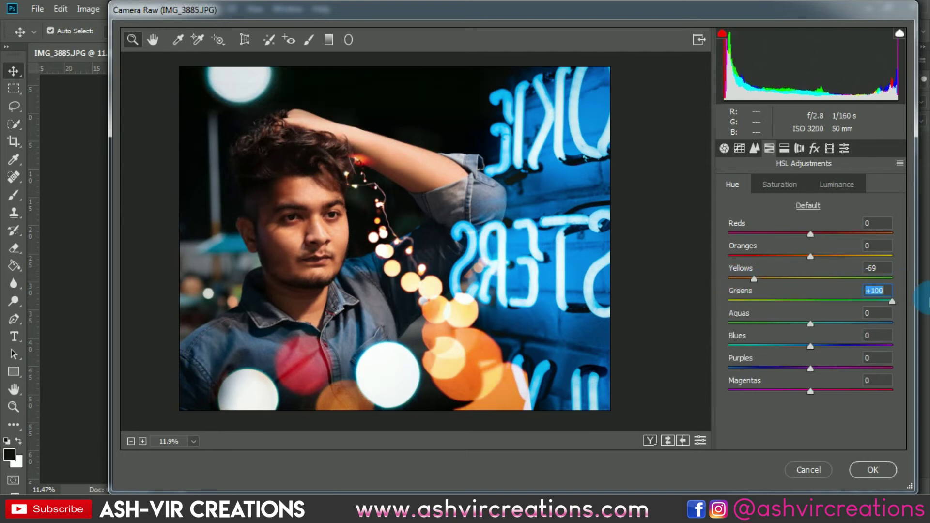
left_click_drag(813, 329, 802, 348)
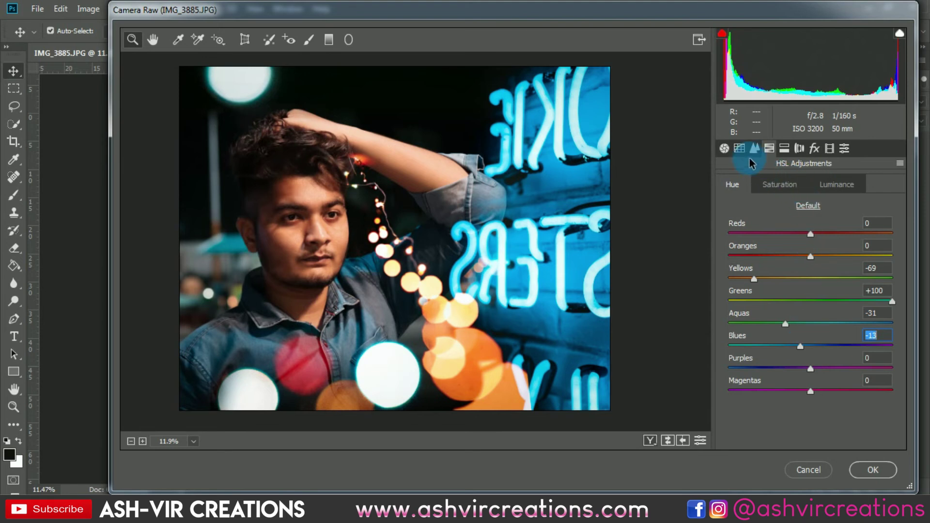
Shape the RGB point curve with a shadow point, a highlight point at input 193, output 192, and the black point at output 12
left_click(740, 148)
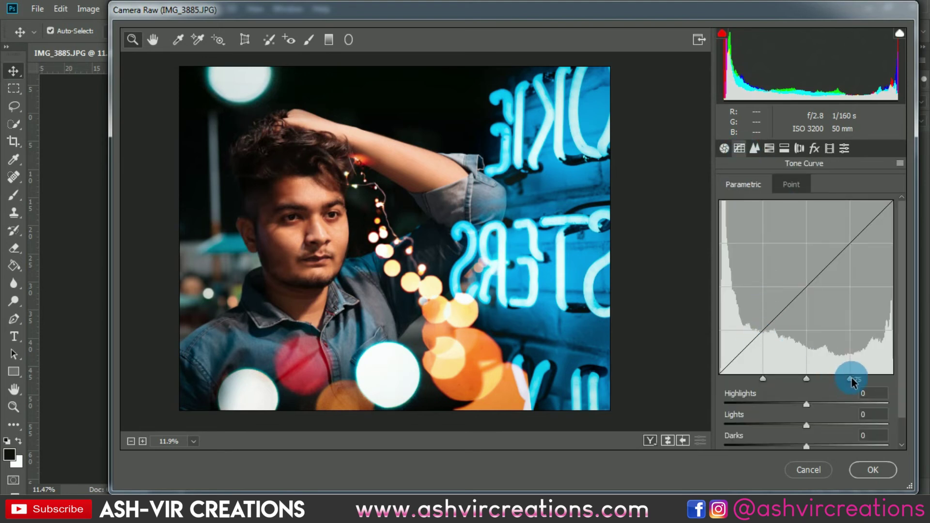
scroll(880, 361, "down", 1)
scroll(880, 359, "up", 1)
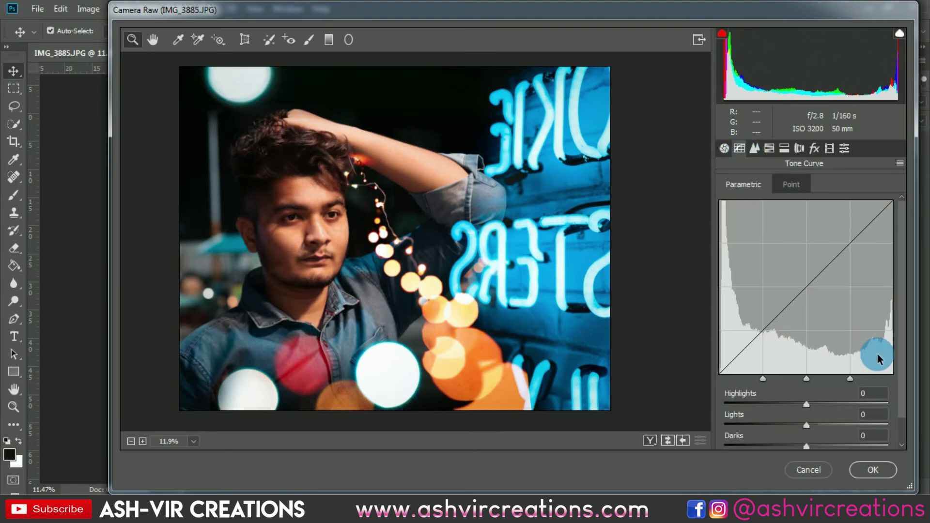
left_click(790, 184)
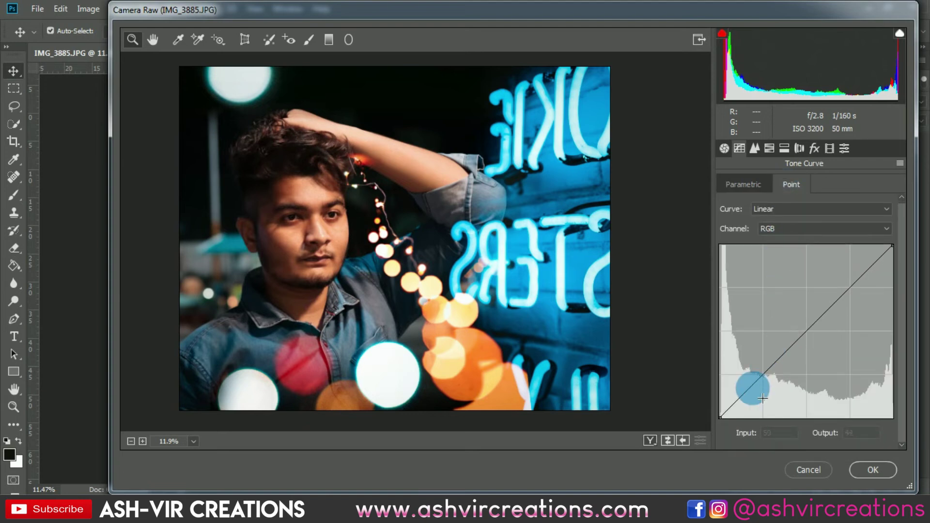
left_click(761, 376)
left_click_drag(736, 429, 731, 412)
left_click(849, 286)
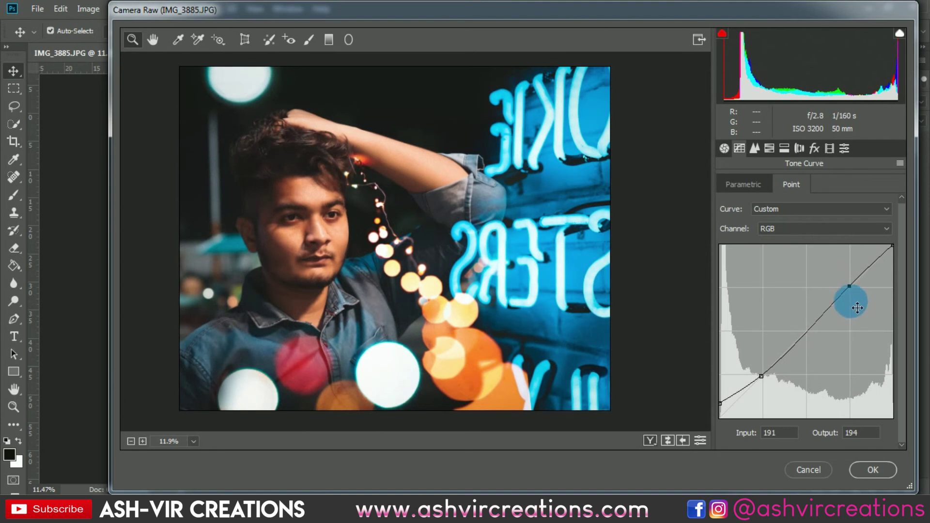
left_click_drag(849, 286, 856, 293)
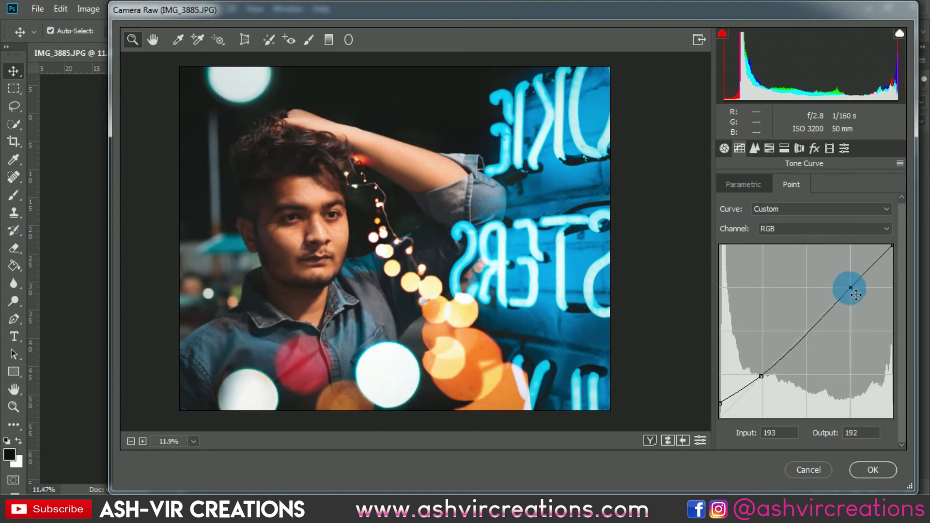
left_click_drag(720, 402, 742, 386)
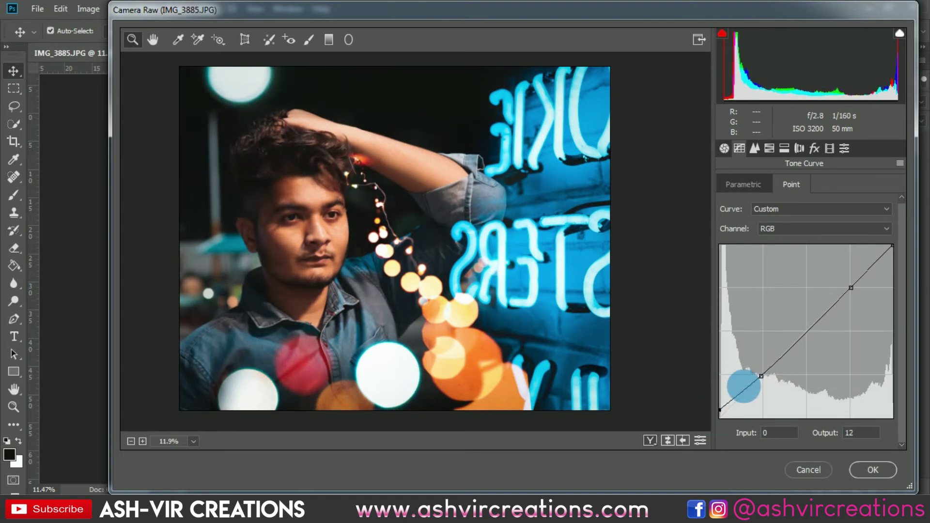
Set the basic tone to Contrast +49, Highlights +10, Shadows +28, Whites +10, Blacks +2 and Clarity +6
left_click(724, 149)
left_click(807, 354)
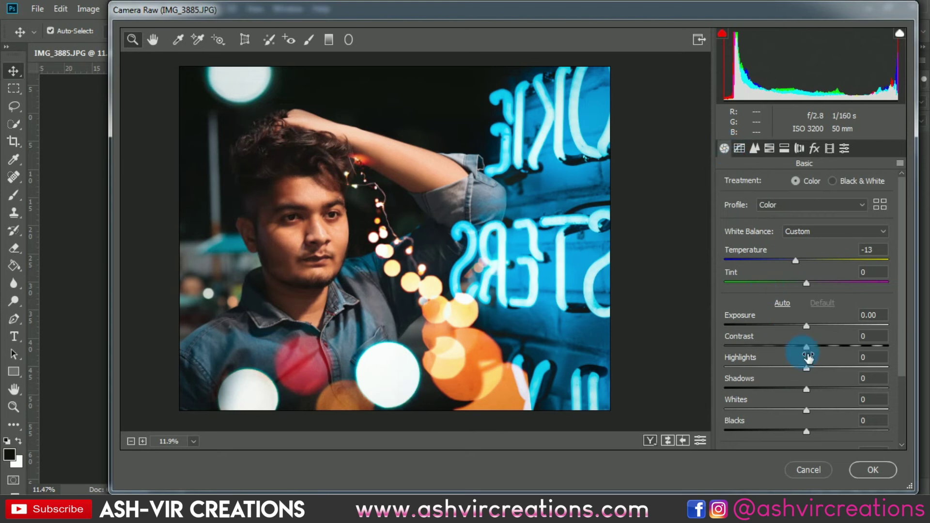
left_click_drag(821, 350, 832, 392)
left_click_drag(831, 389, 815, 411)
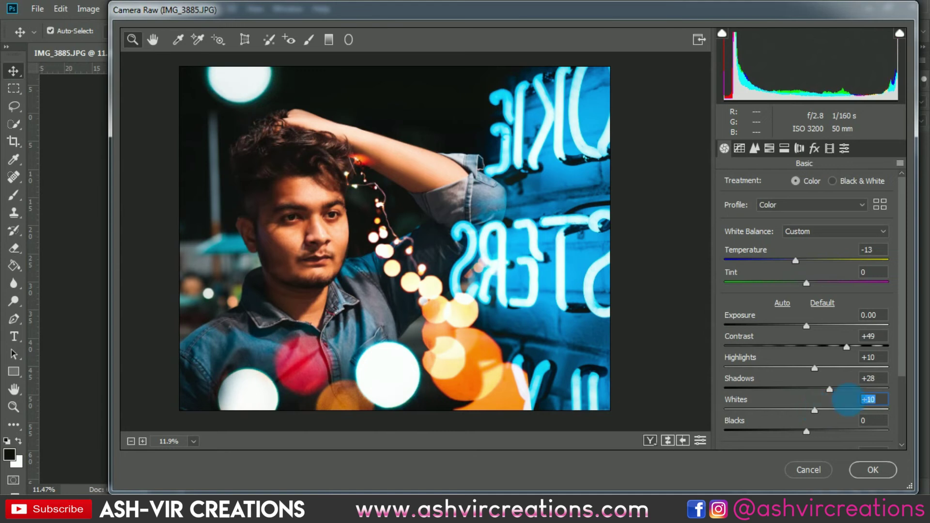
left_click(902, 381)
left_click_drag(813, 338, 813, 376)
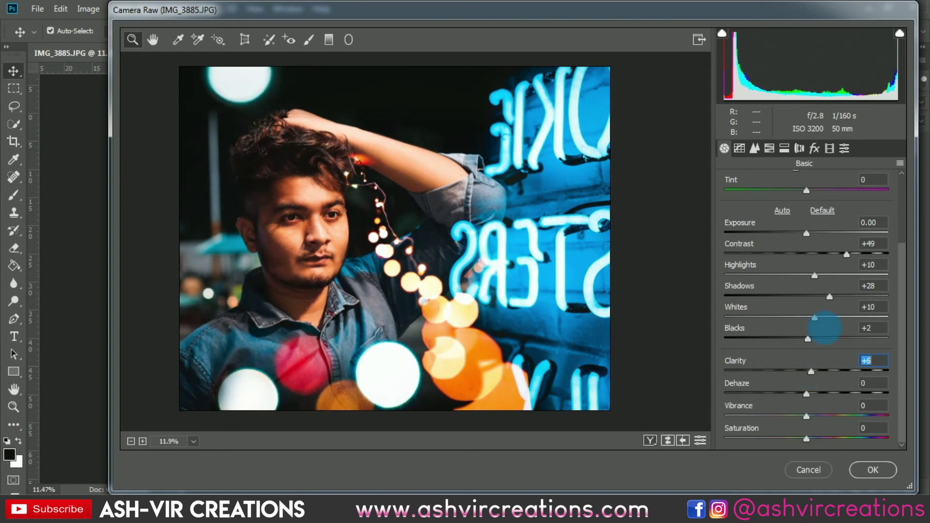
Fine-tune the skin tones in HSL with Reds hue -2, Oranges hue +2, Oranges saturation about -18 and slightly raised Oranges luminance
left_click(770, 148)
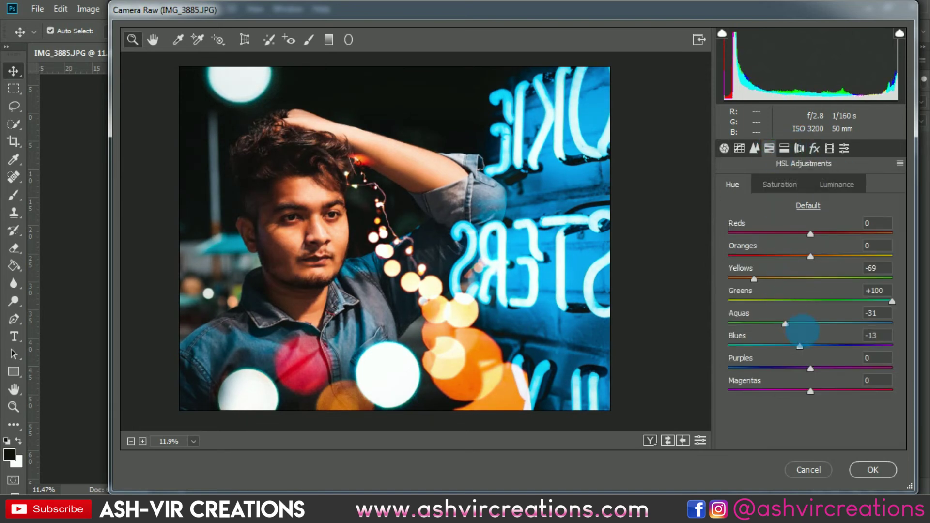
mouse_move(811, 255)
left_mouse_down()
mouse_move(801, 256)
mouse_move(823, 257)
mouse_move(808, 257)
left_mouse_up()
left_click(780, 185)
mouse_move(795, 255)
left_mouse_down()
mouse_move(767, 257)
mouse_move(805, 258)
mouse_move(789, 261)
left_mouse_up()
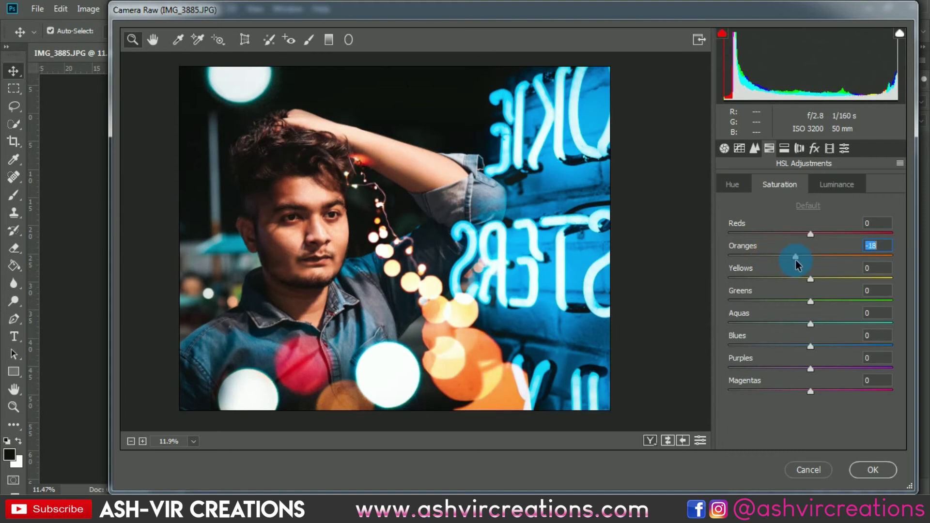
left_click(824, 183)
left_click(826, 255)
mouse_move(826, 255)
left_mouse_down()
mouse_move(813, 236)
mouse_move(823, 237)
mouse_move(807, 236)
mouse_move(816, 259)
left_mouse_up()
left_click(732, 184)
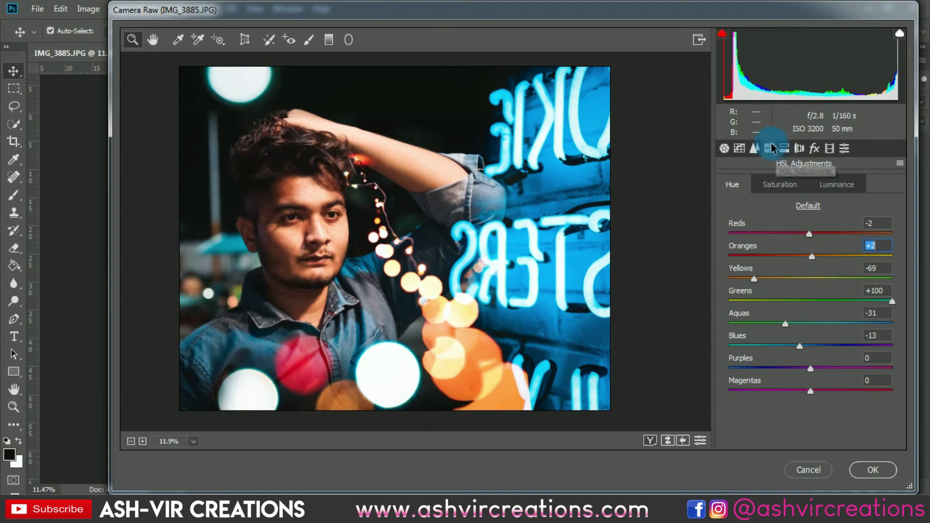
Split-tone the shadows with hue 186 and saturation 16
left_click(784, 148)
left_click(760, 307)
left_click(760, 331)
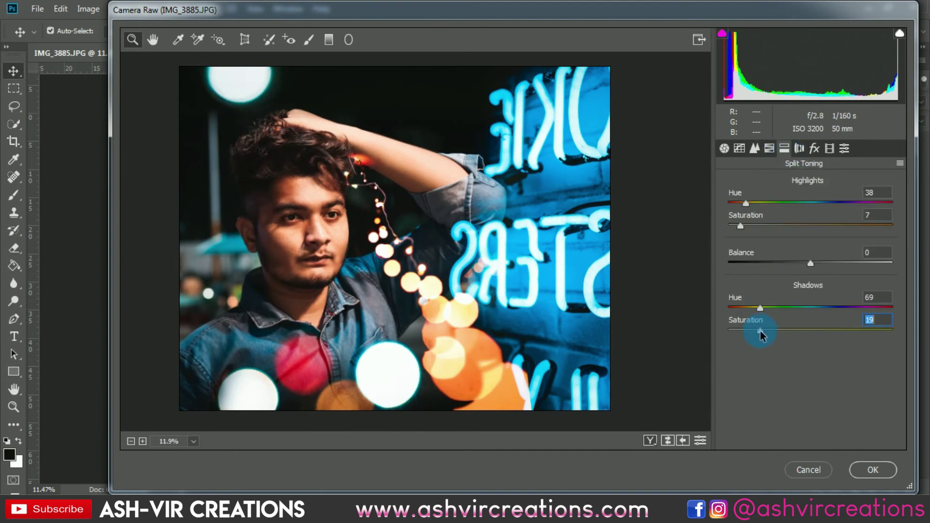
left_click_drag(764, 309, 822, 310)
mouse_move(769, 330)
left_mouse_down()
mouse_move(790, 332)
mouse_move(734, 331)
mouse_move(770, 331)
mouse_move(760, 330)
left_mouse_up()
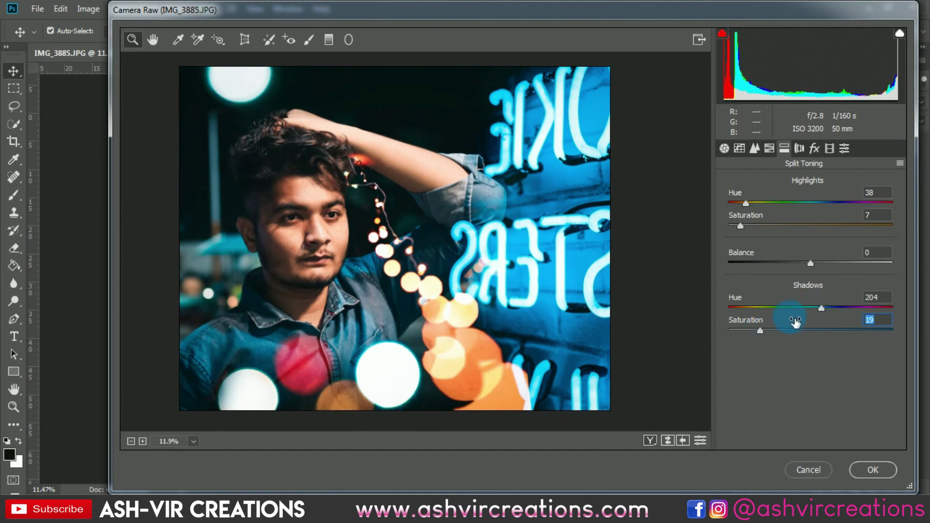
left_click(819, 309)
left_click_drag(818, 309, 755, 330)
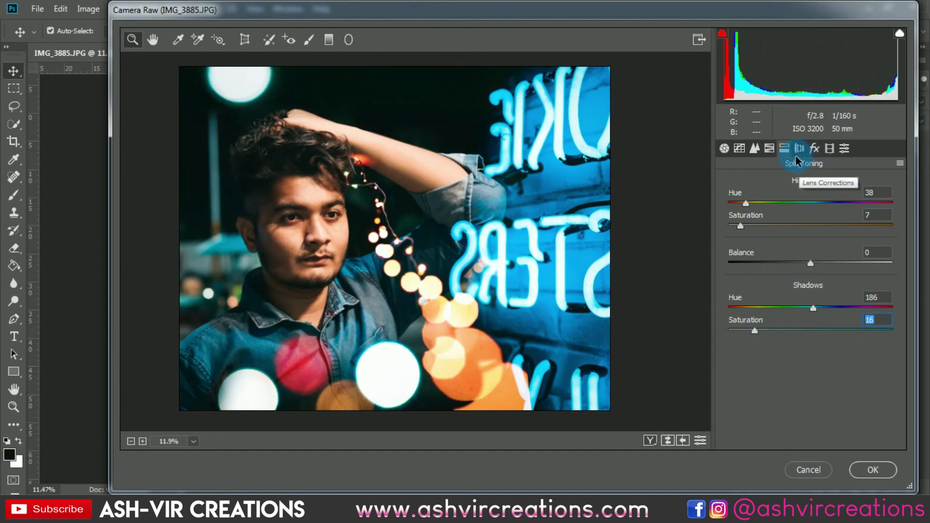
scroll(364, 276, "up", 1)
scroll(373, 282, "up", 2)
scroll(383, 286, "down", 3)
scroll(390, 289, "down", 2)
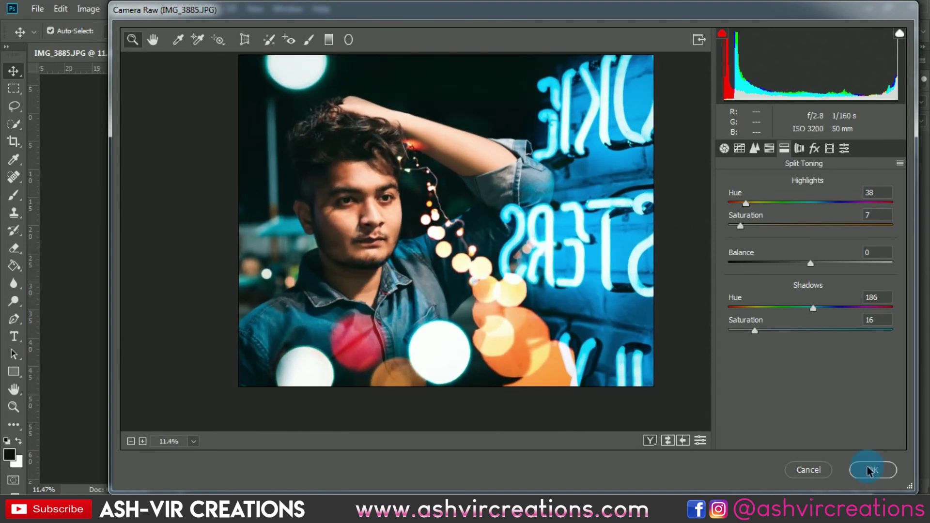
left_click(814, 148)
left_click(803, 148)
left_click(814, 149)
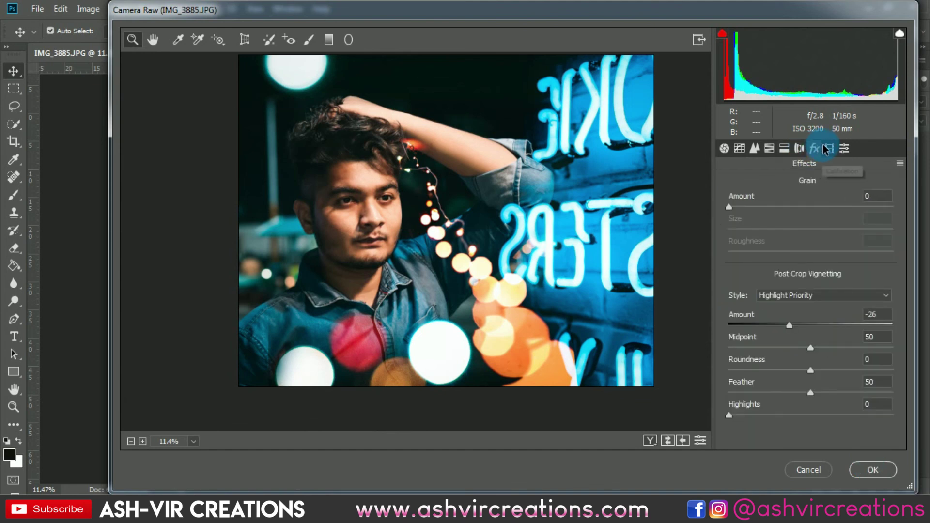
Set Vibrance to +31 and Saturation to -4, and apply the Camera Raw grading to the merged layer
left_click(725, 148)
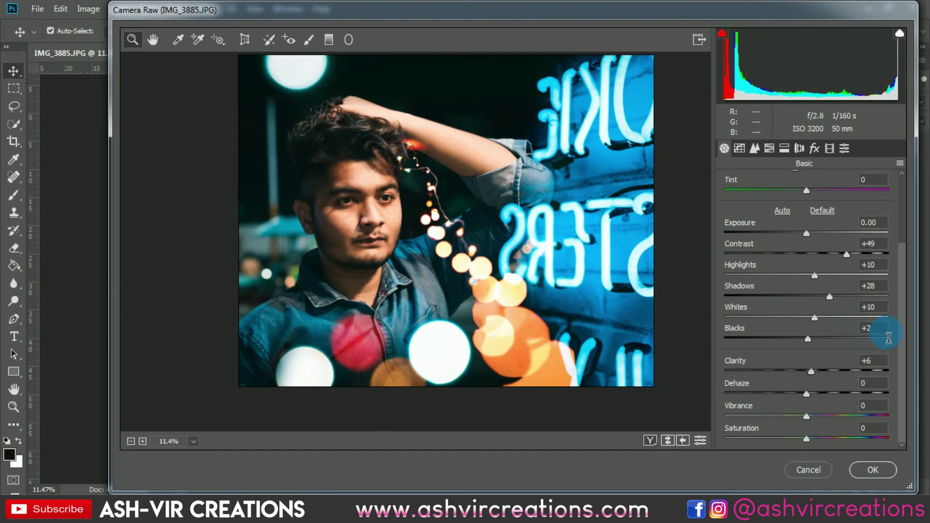
left_click_drag(827, 416, 803, 439)
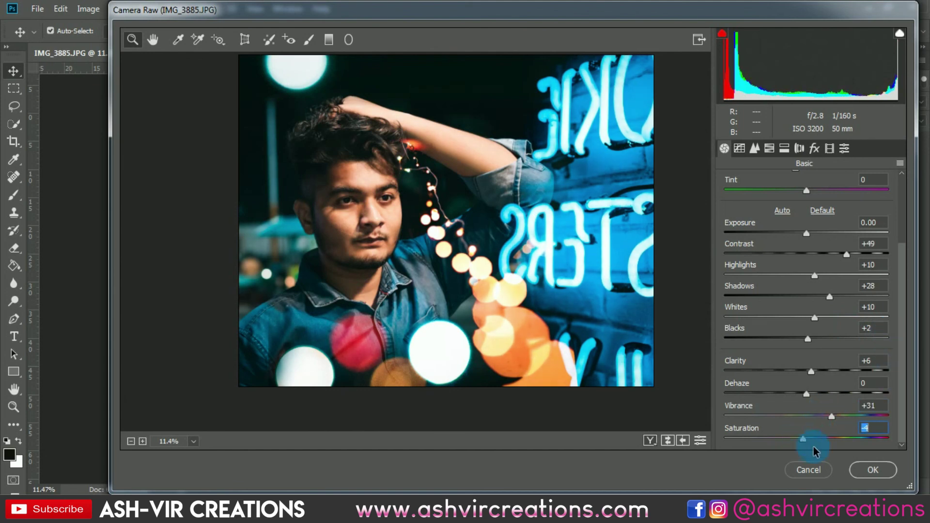
left_click(872, 471)
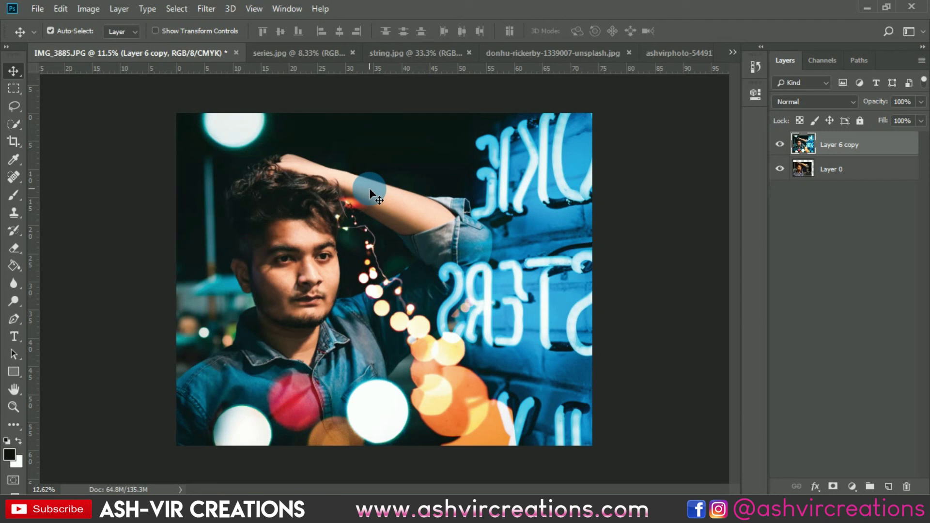
Compare the graded composite with the original portrait by repeatedly hiding and showing Layer 6 copy, at full view and closer in
key("ctrl+0")
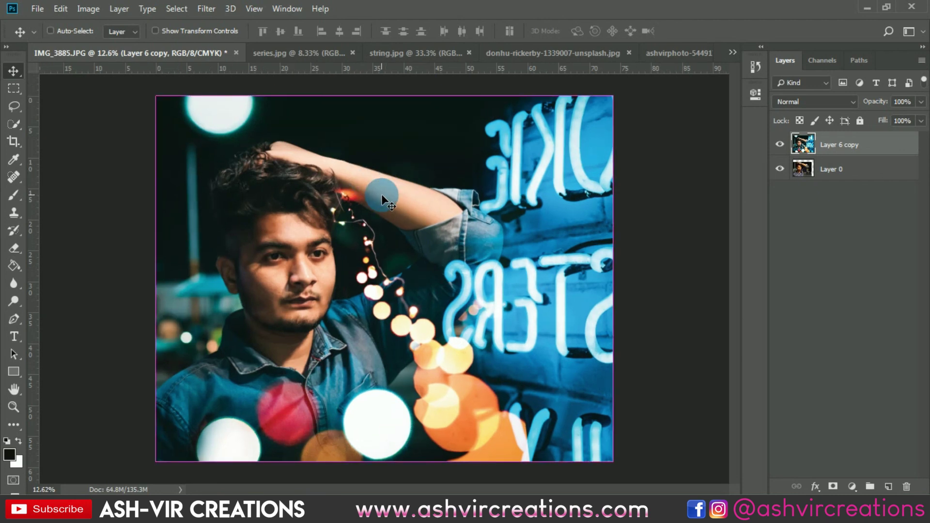
key("ctrl+plus")
key("ctrl+minus")
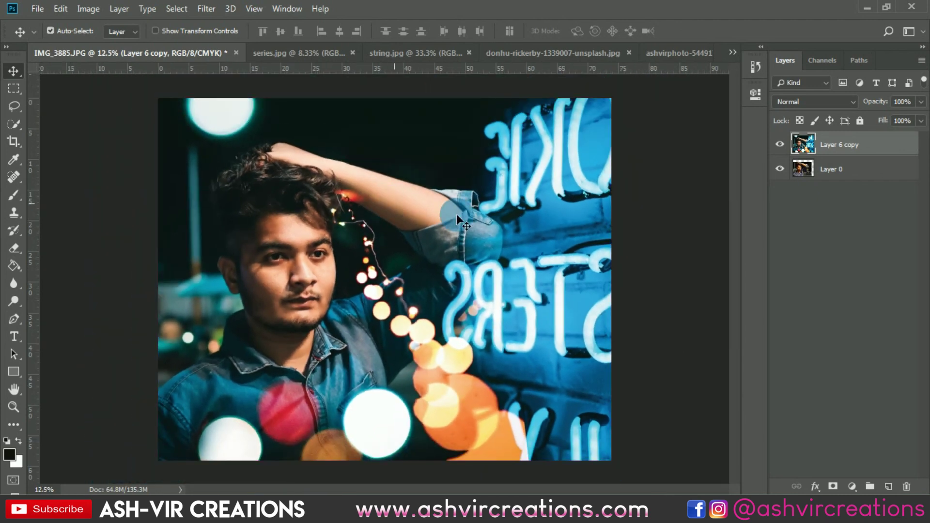
left_click(781, 145)
left_click(781, 144)
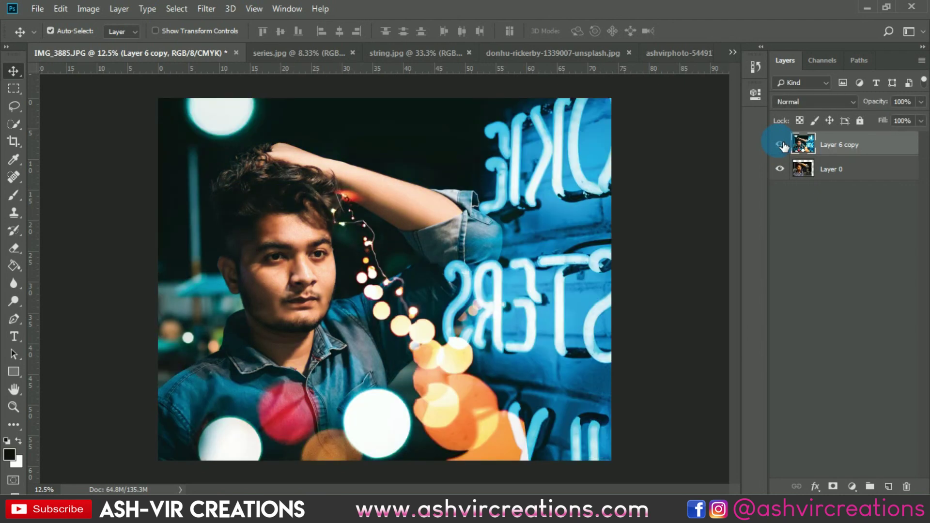
left_click(781, 144)
left_click(782, 145)
left_click(780, 145)
left_click(781, 145)
left_click(781, 144)
left_click(782, 144)
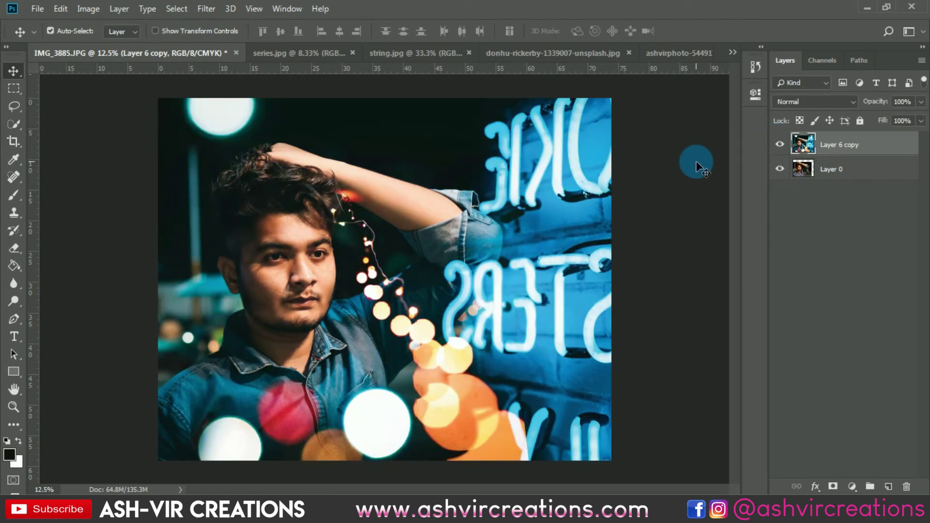
scroll(697, 167, "up", 1)
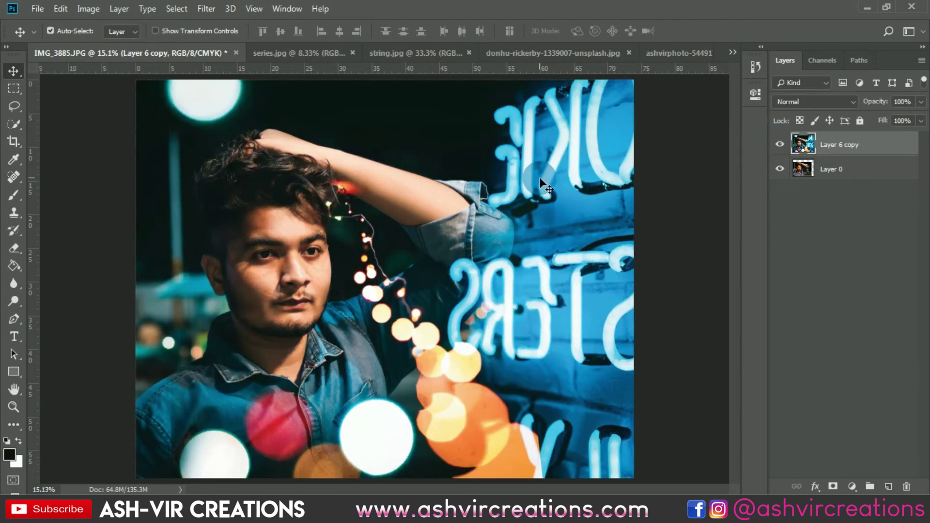
scroll(696, 162, "up", 1)
left_click(781, 145)
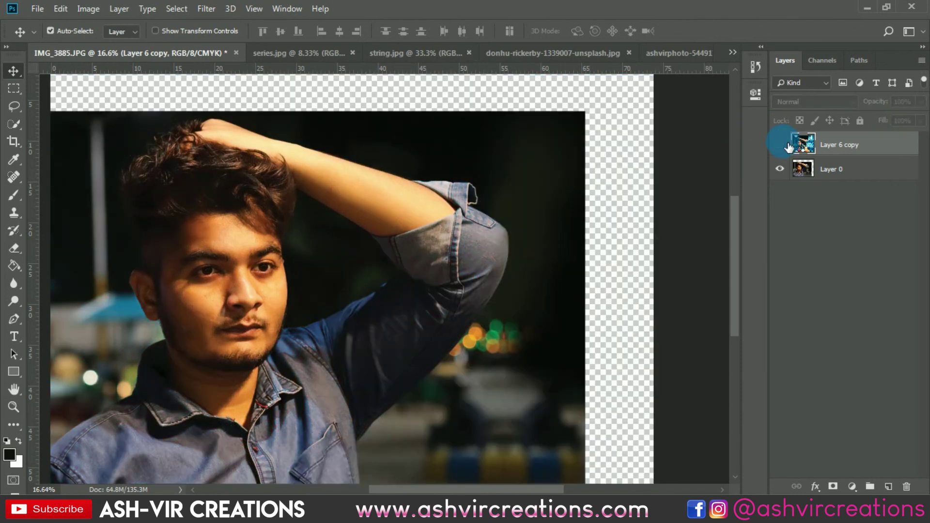
left_click(780, 144)
scroll(673, 188, "down", 1)
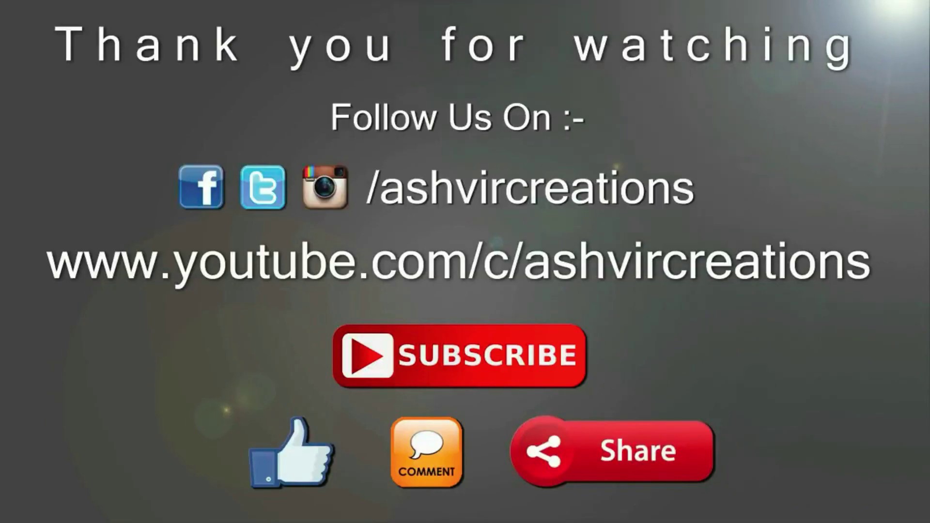